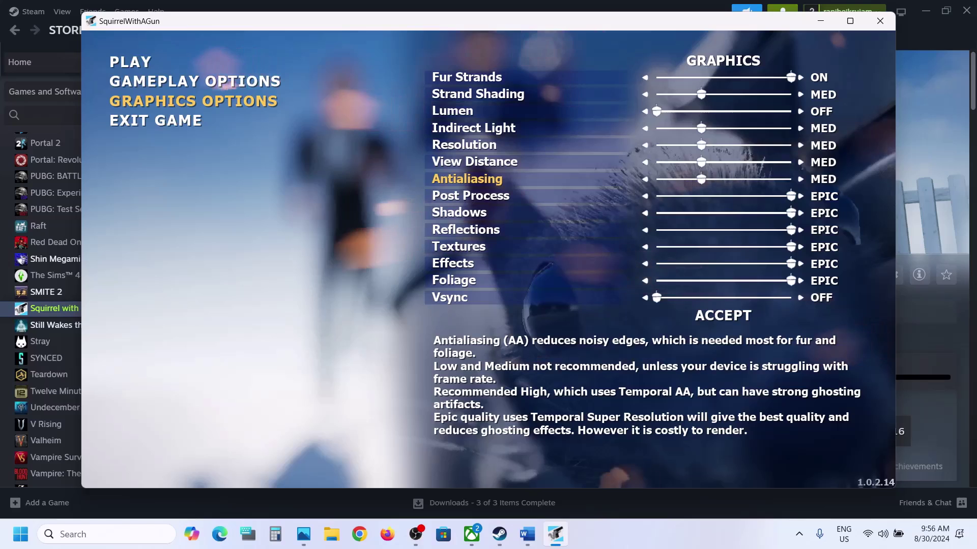
# - Lower the Post Process and Shadows graphics settings to MED
pyautogui.press('Down')
pyautogui.press('Left')
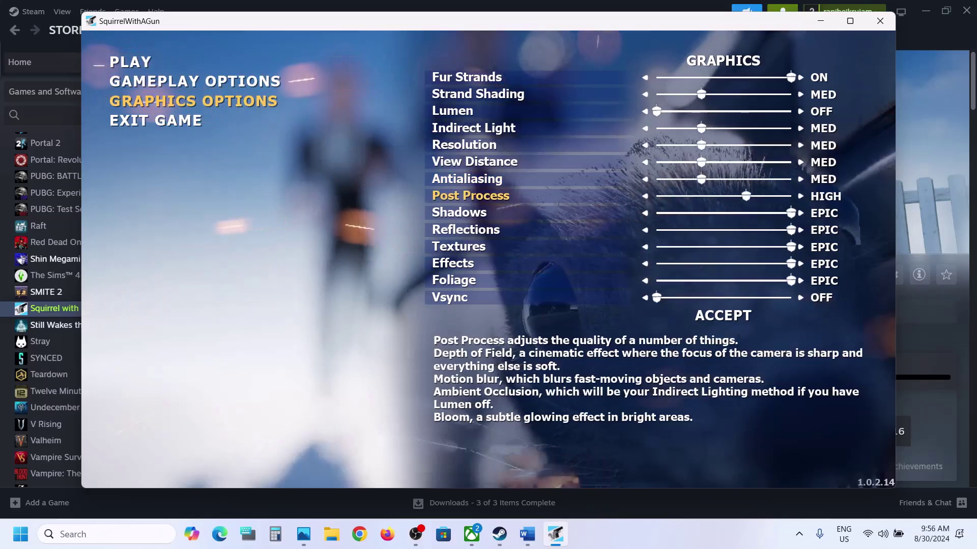
pyautogui.press('Left')
pyautogui.press('Down')
pyautogui.press('Left')
pyautogui.press('Left')
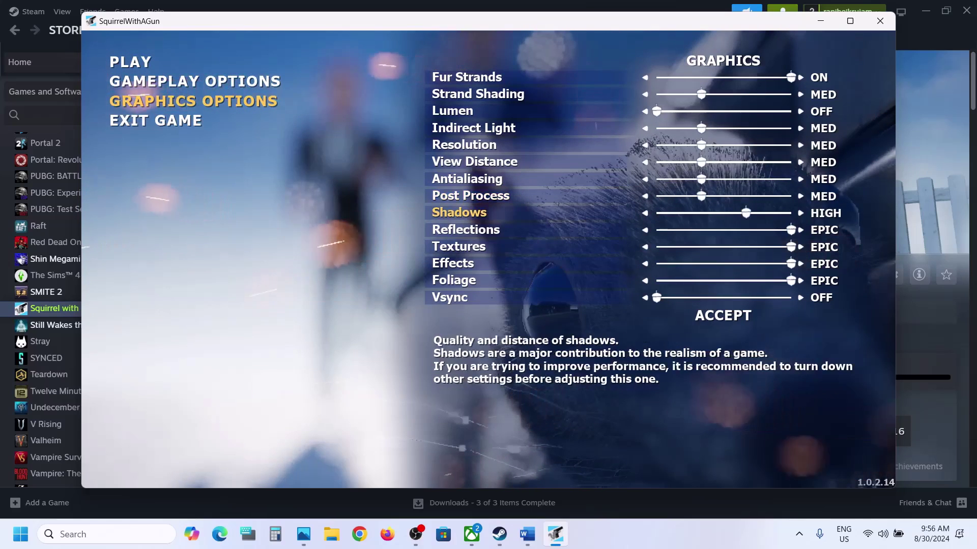
# - Lower the Reflections and Textures graphics settings to MED
pyautogui.press('Down')
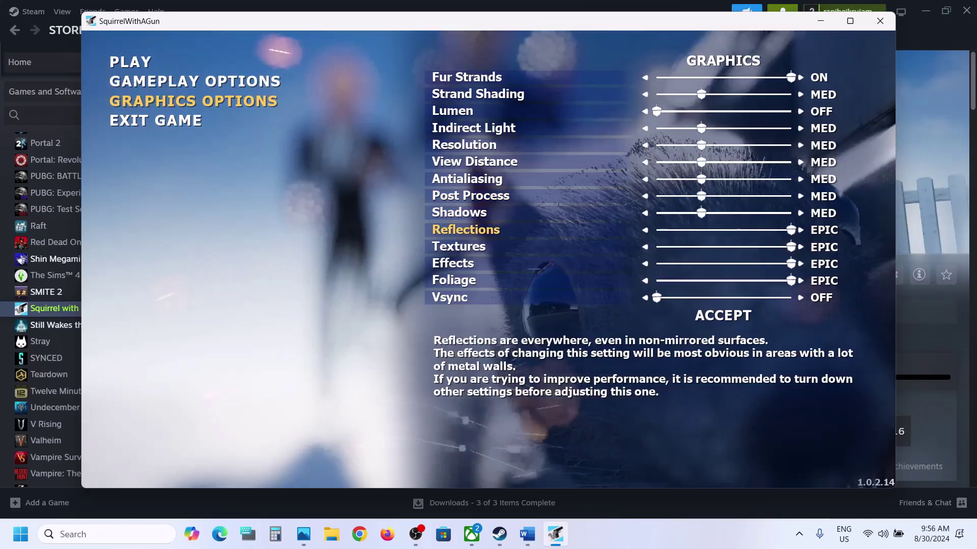
pyautogui.press('Left')
pyautogui.press('Left')
pyautogui.press('Down')
pyautogui.press('Left')
pyautogui.press('Left')
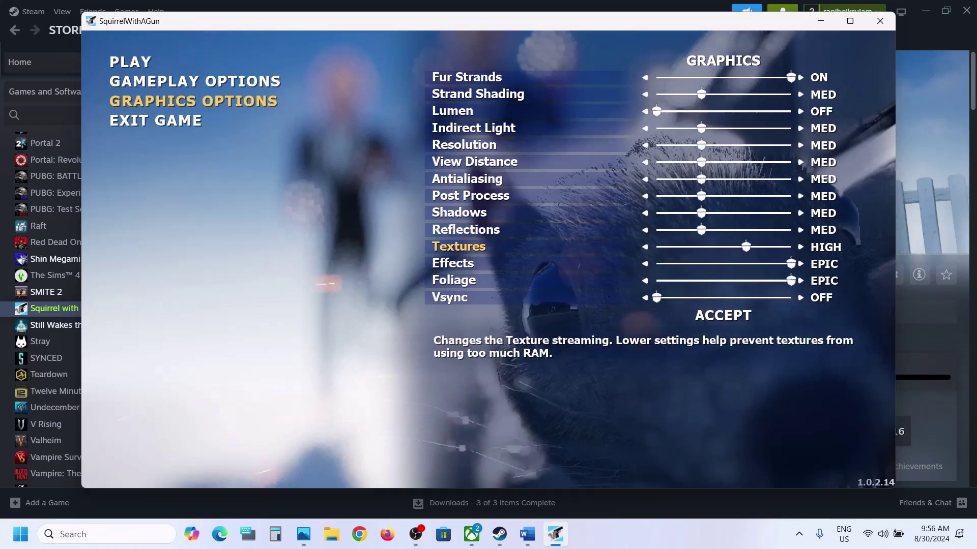
# - Lower the Effects and Foliage graphics settings to MED
pyautogui.press('Down')
pyautogui.press('Left')
pyautogui.press('Left')
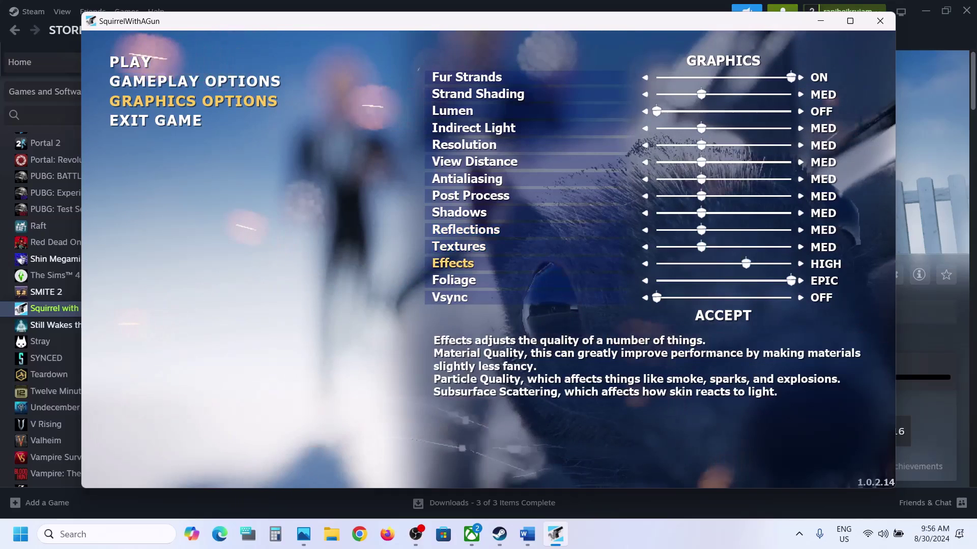
pyautogui.press('Down')
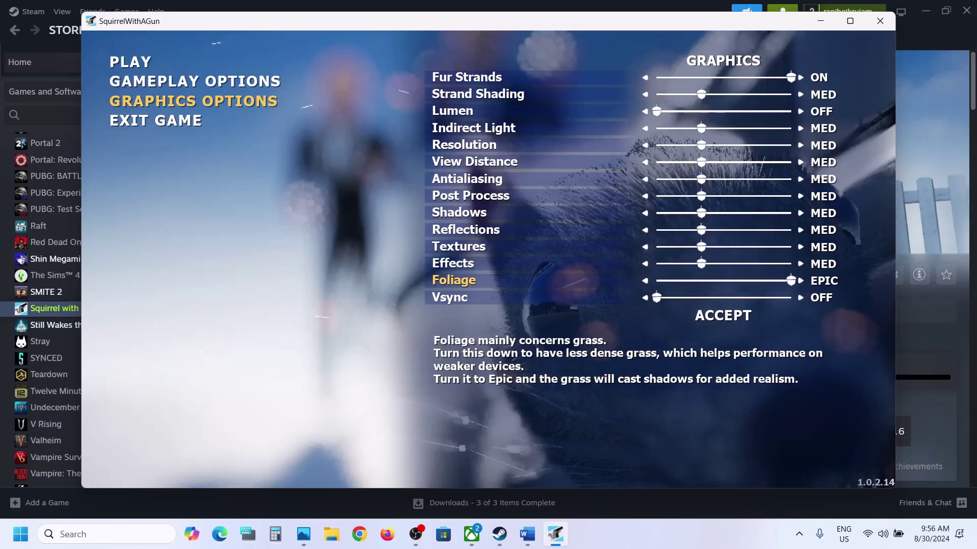
pyautogui.press('Left')
pyautogui.press('Left')
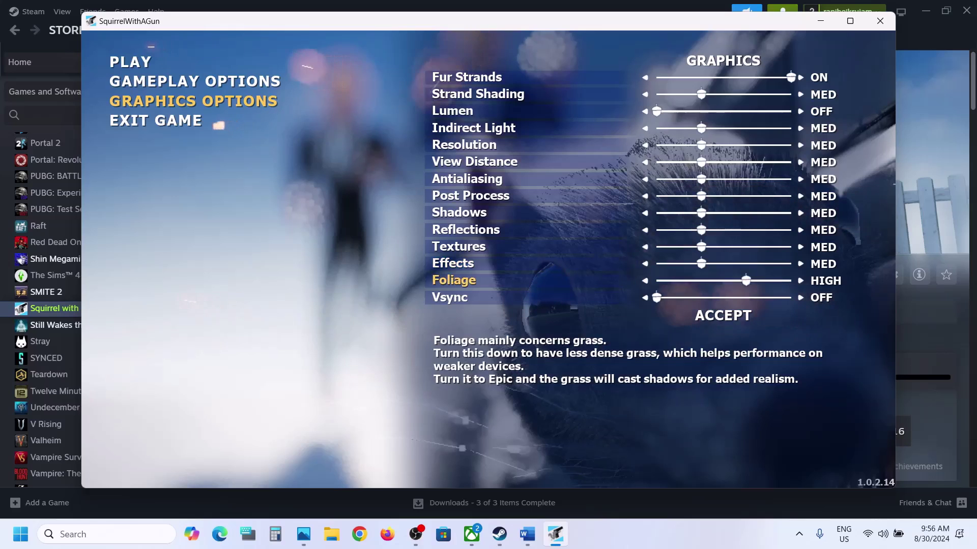
# - Toggle Vsync on and back off twice, ending with it off
pyautogui.press('Down')
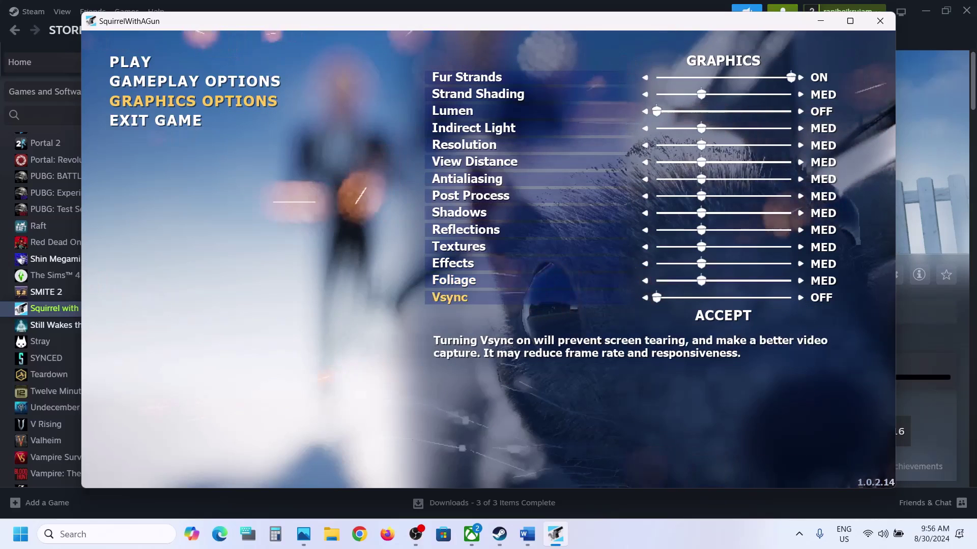
pyautogui.press('Right')
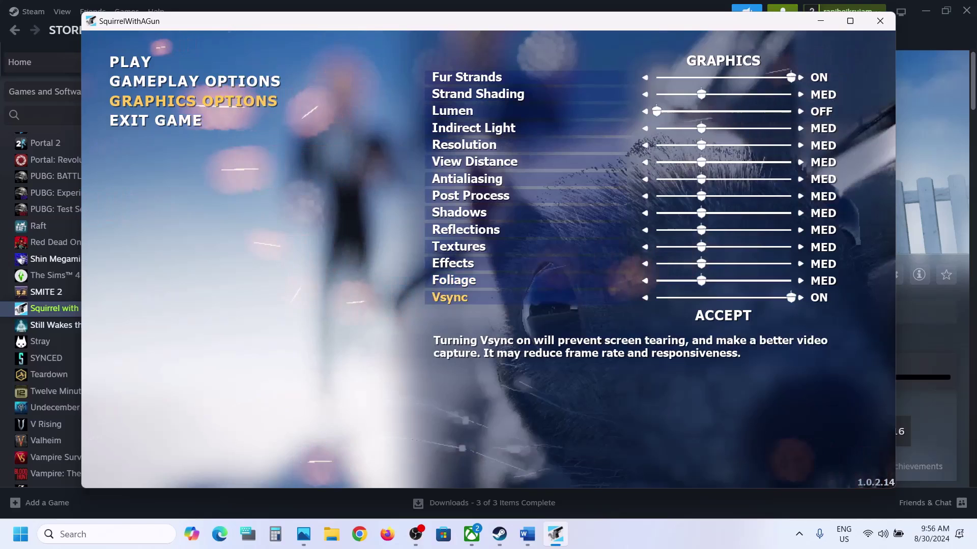
pyautogui.press('Left')
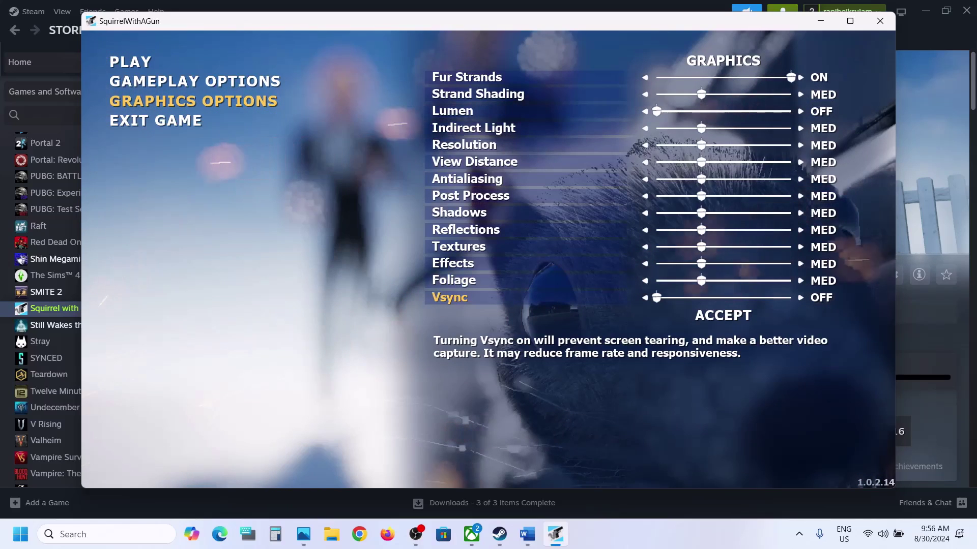
pyautogui.press('Right')
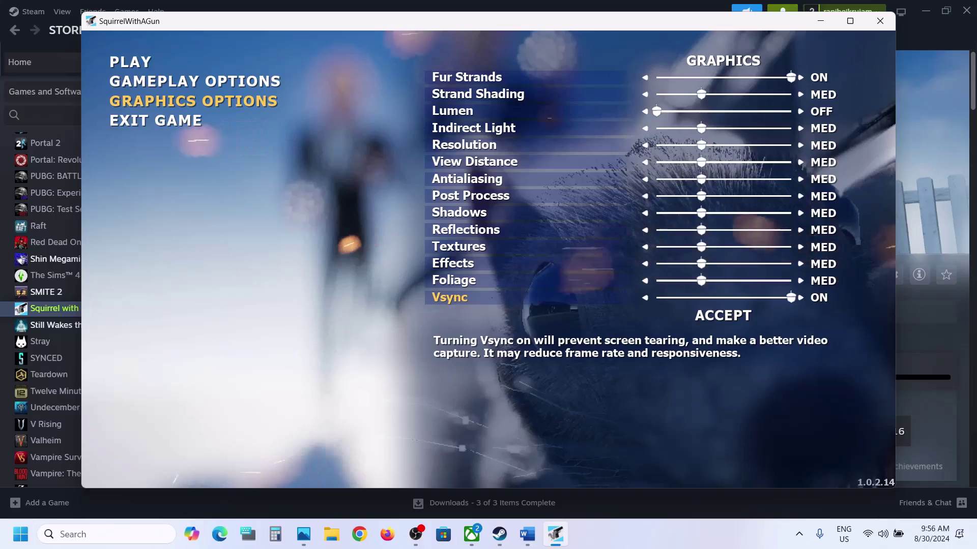
pyautogui.press('Left')
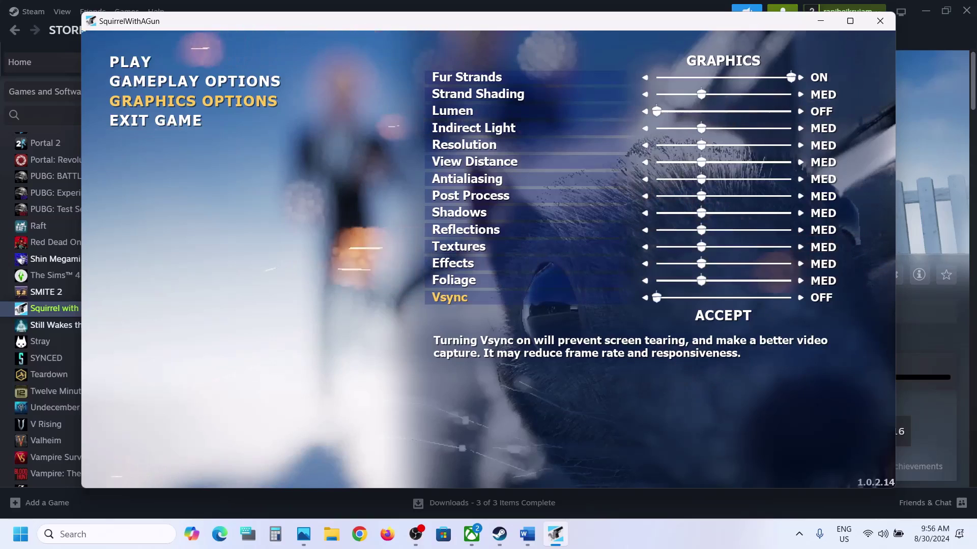
# - Leave the game's graphics options and switch to the Steam library
pyautogui.press('Escape')
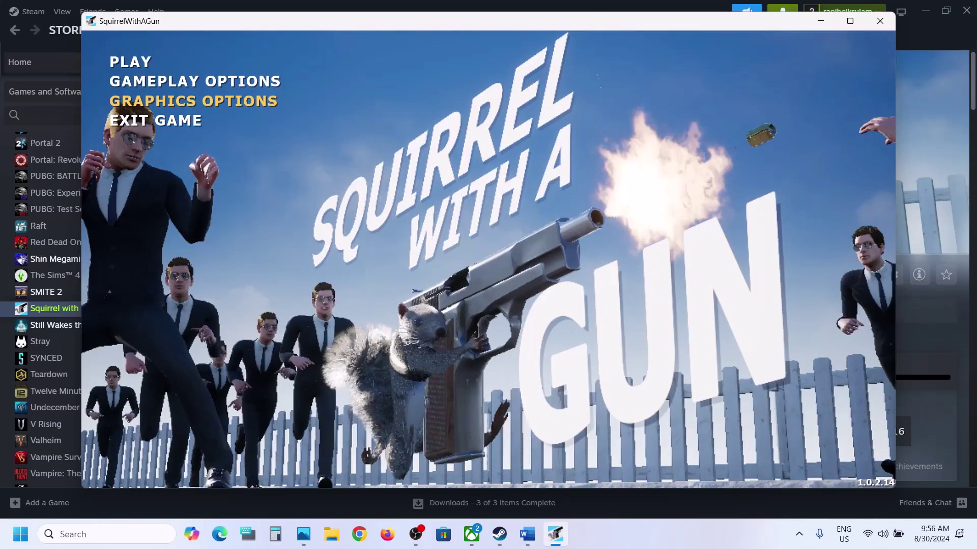
pyautogui.hotkey('alt', 'Tab')
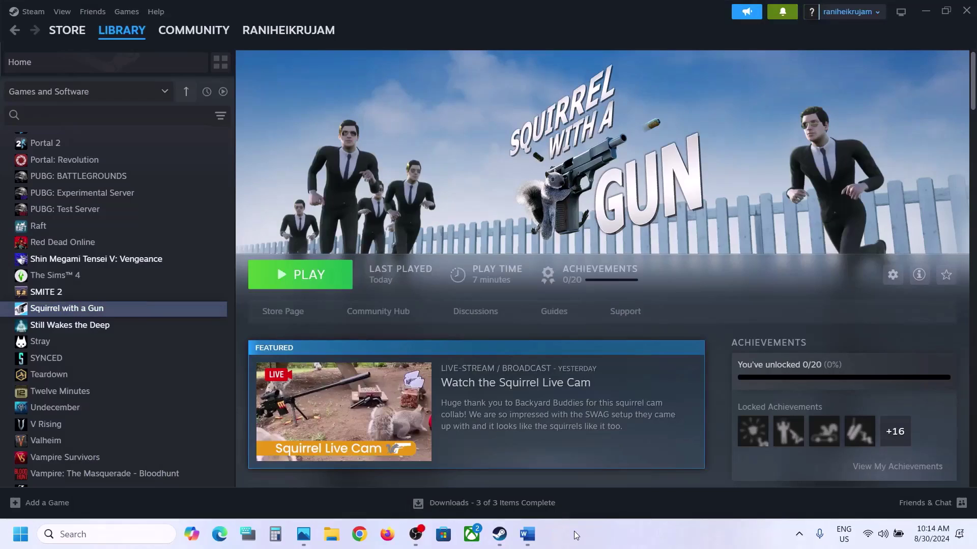
# - Bring up the Windows power options containing Restart and dismiss them without restarting
pyautogui.click(20, 534)
pyautogui.click(369, 489)
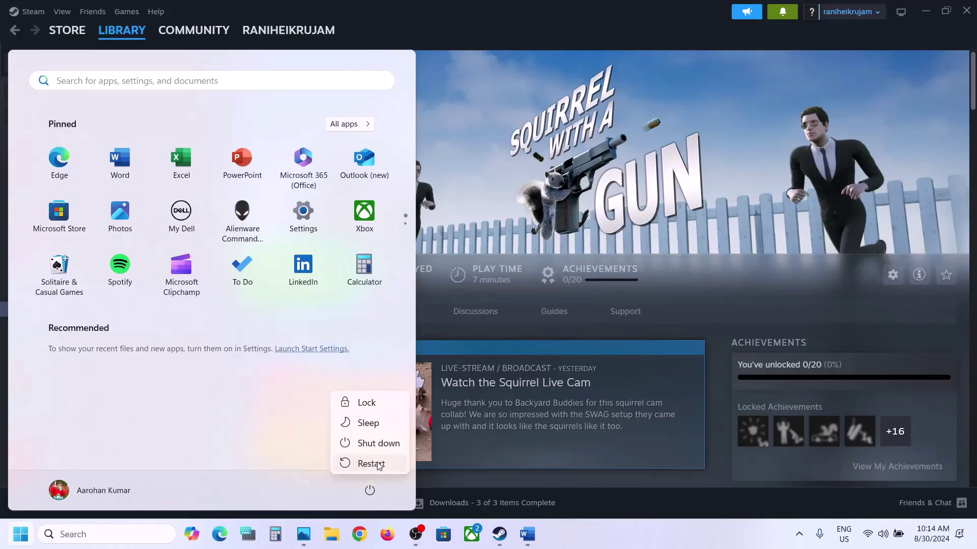
pyautogui.click(600, 257)
pyautogui.click(569, 221)
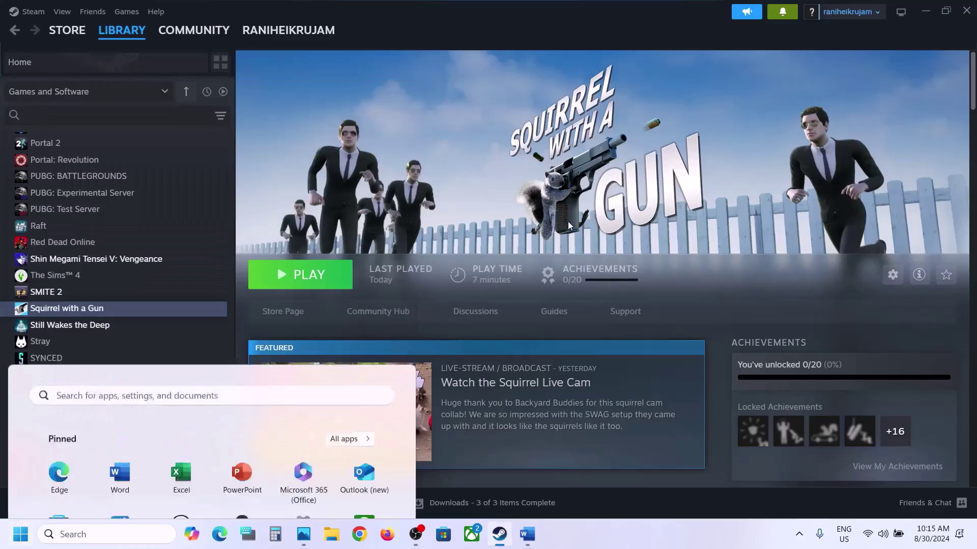
# - Review Step 2 in the Word document, marking the text on running the game from its installation folder, and return to Steam
pyautogui.click(527, 534)
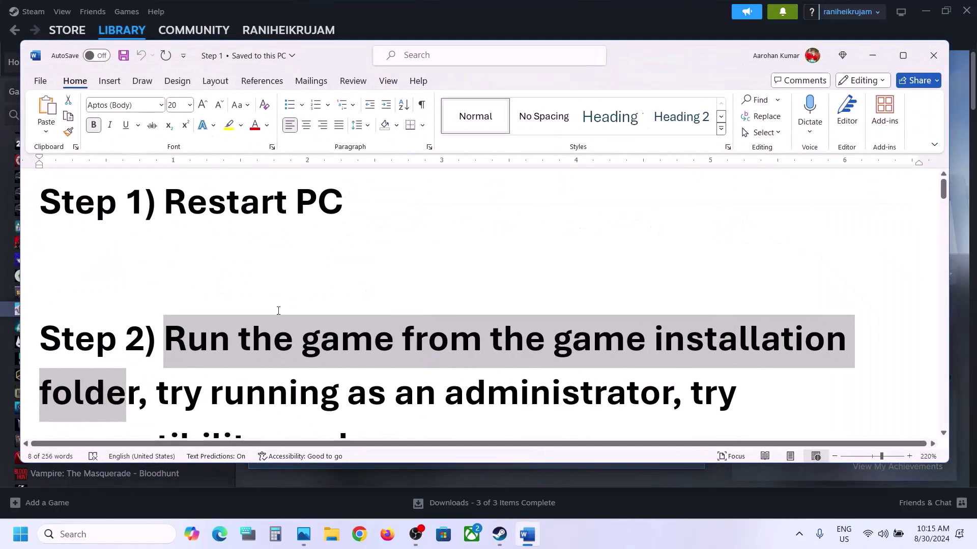
pyautogui.click(208, 347)
pyautogui.moveTo(208, 346); pyautogui.dragTo(144, 385)
pyautogui.click(453, 35)
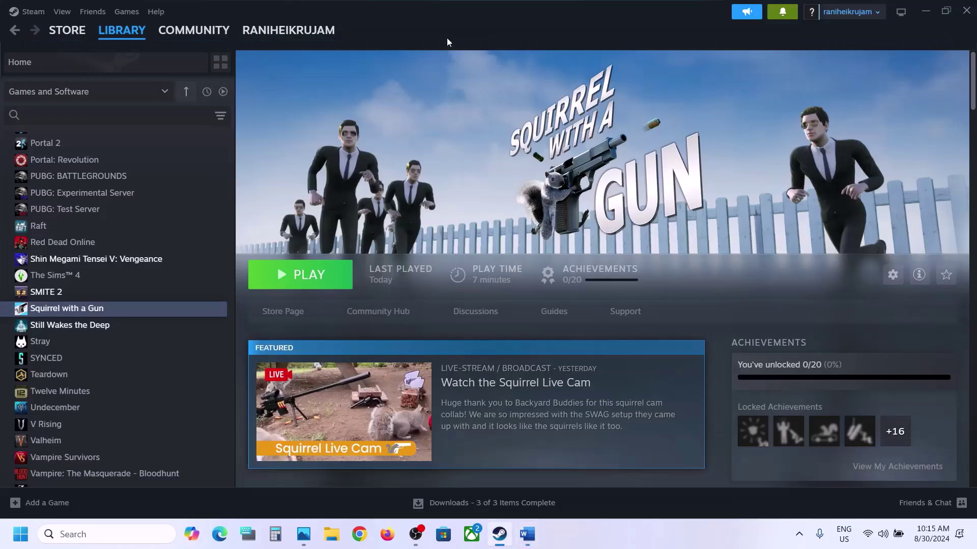
# - Browse the local files of Squirrel with a Gun and select the SquirrelGun application in its installation folder
pyautogui.rightClick(110, 309)
pyautogui.moveTo(139, 382)
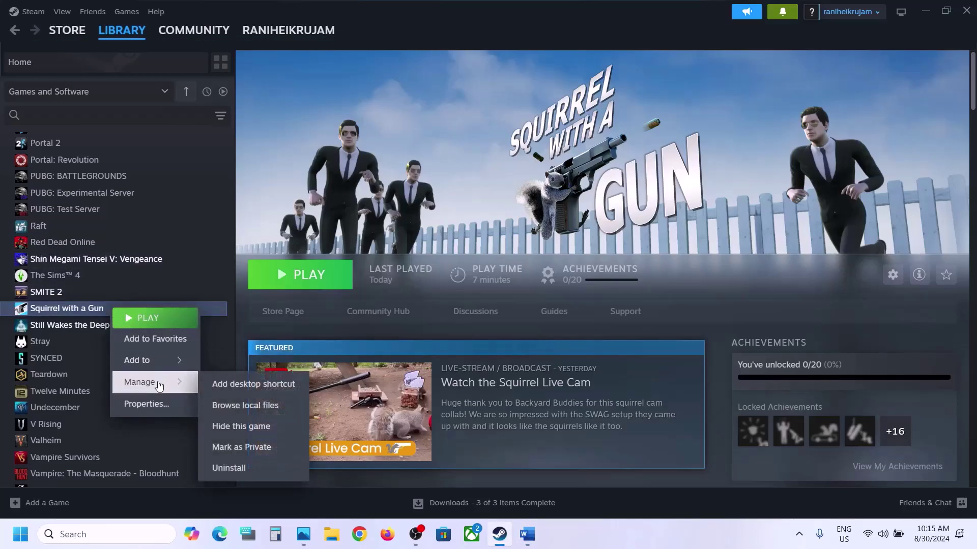
pyautogui.click(261, 405)
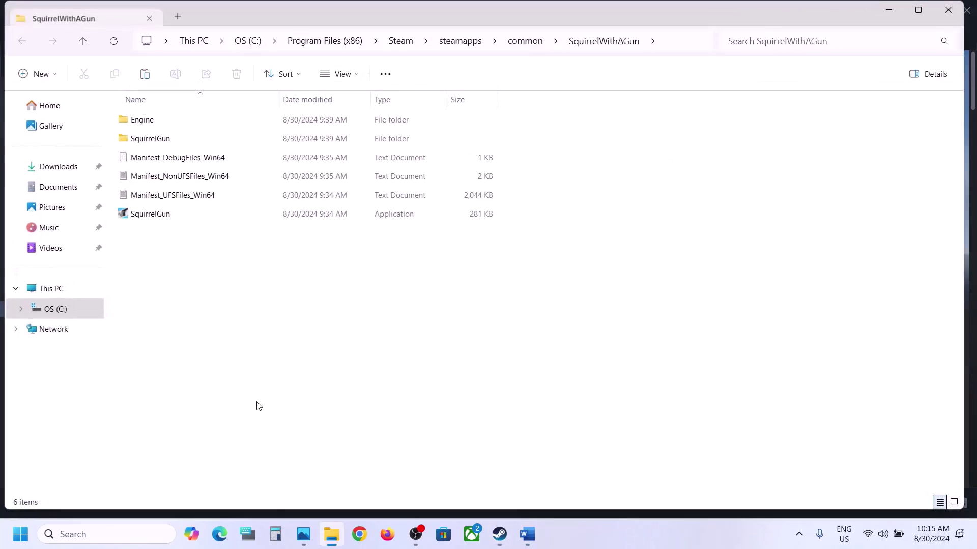
pyautogui.click(165, 218)
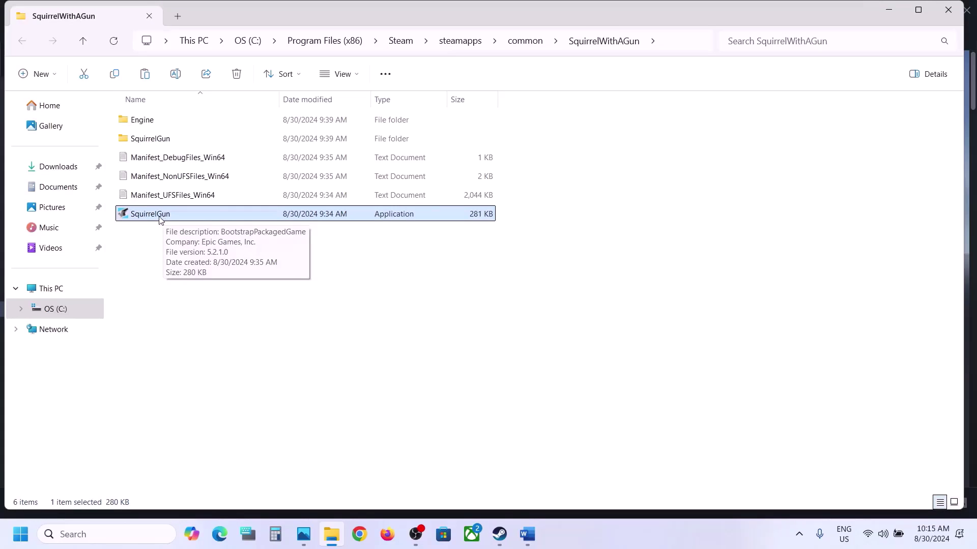
# - Open the Win64 folder inside SquirrelGun > Binaries
pyautogui.click(160, 145)
pyautogui.doubleClick(170, 139)
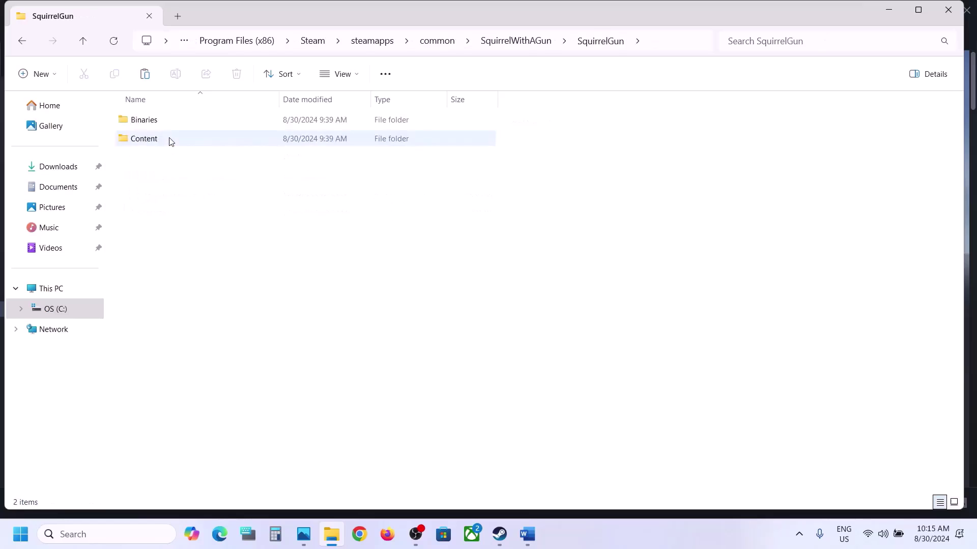
pyautogui.doubleClick(155, 125)
pyautogui.doubleClick(158, 126)
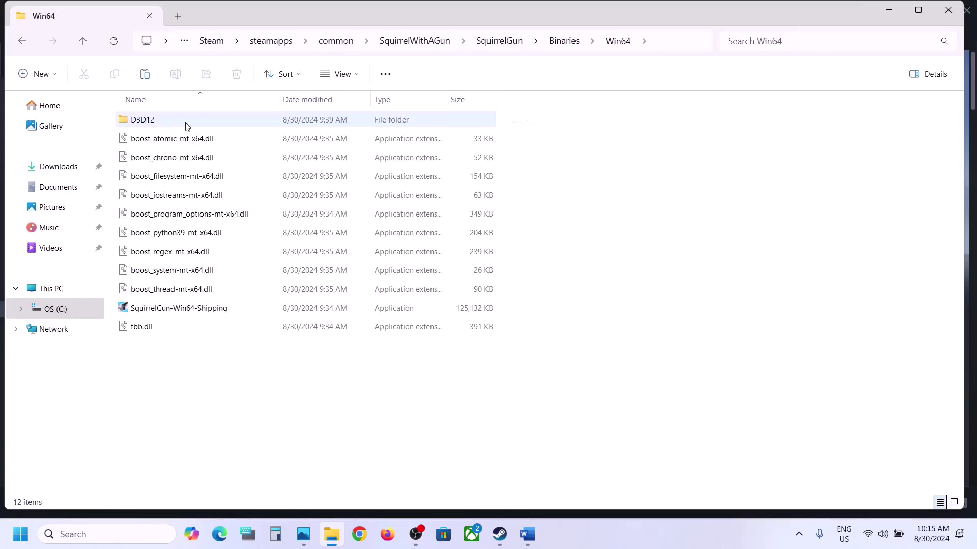
# - Set the SquirrelGun-Win64-Shipping application to run as an administrator and apply the change
pyautogui.click(158, 308)
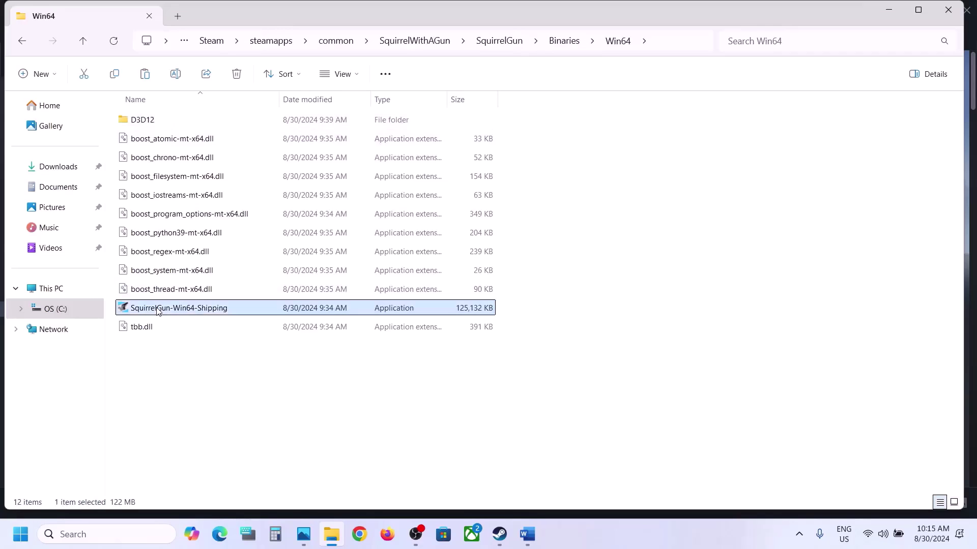
pyautogui.rightClick(214, 309)
pyautogui.click(263, 333)
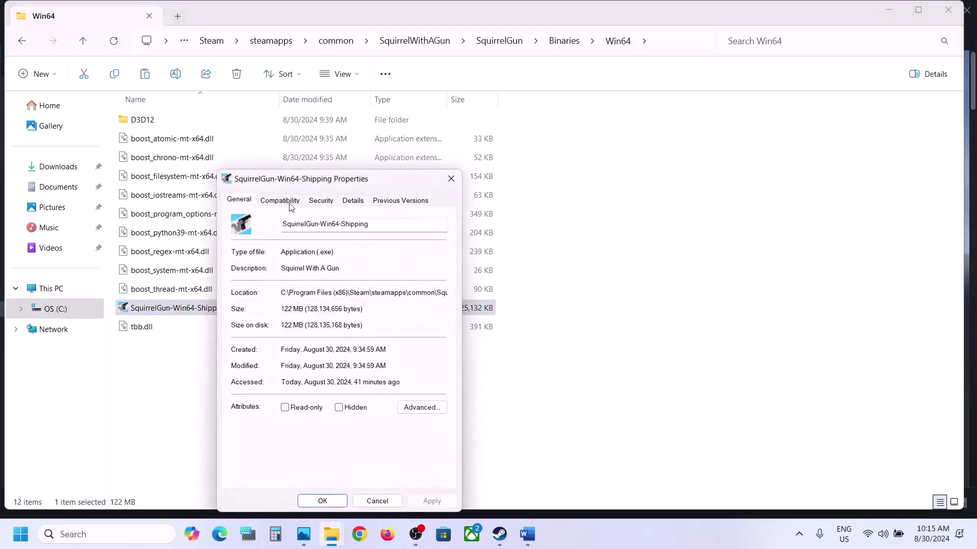
pyautogui.click(275, 204)
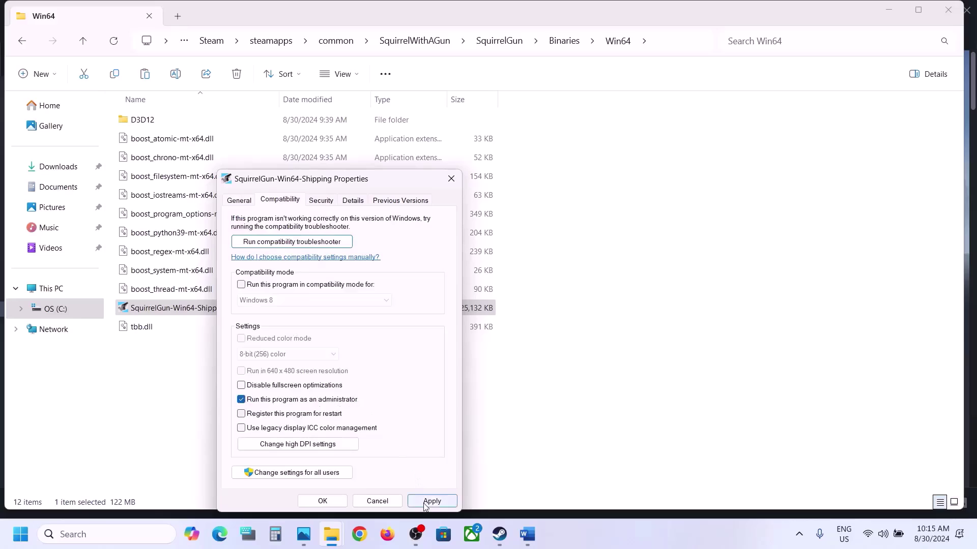
pyautogui.click(432, 501)
pyautogui.click(323, 502)
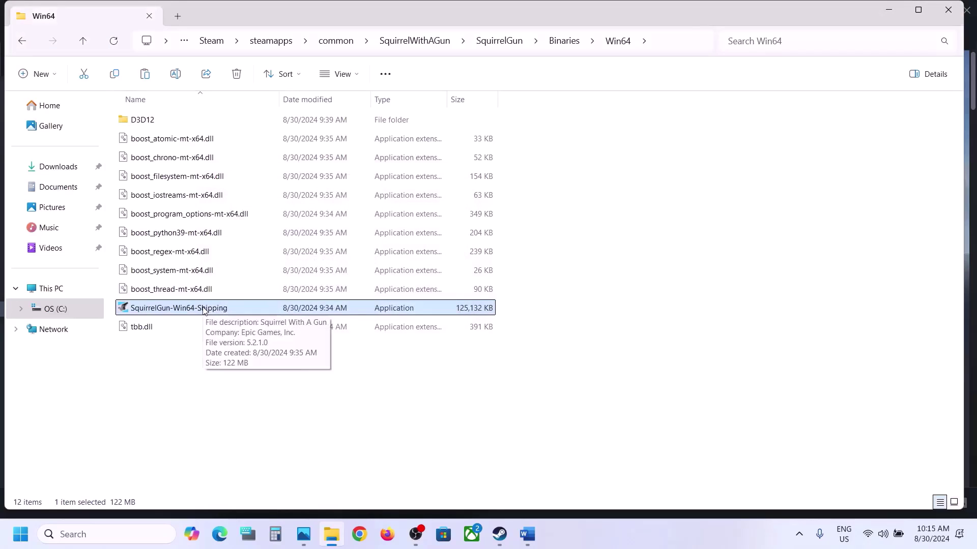
# - Enable compatibility mode for Windows 8 on the SquirrelGun-Win64-Shipping application
pyautogui.rightClick(203, 310)
pyautogui.click(260, 339)
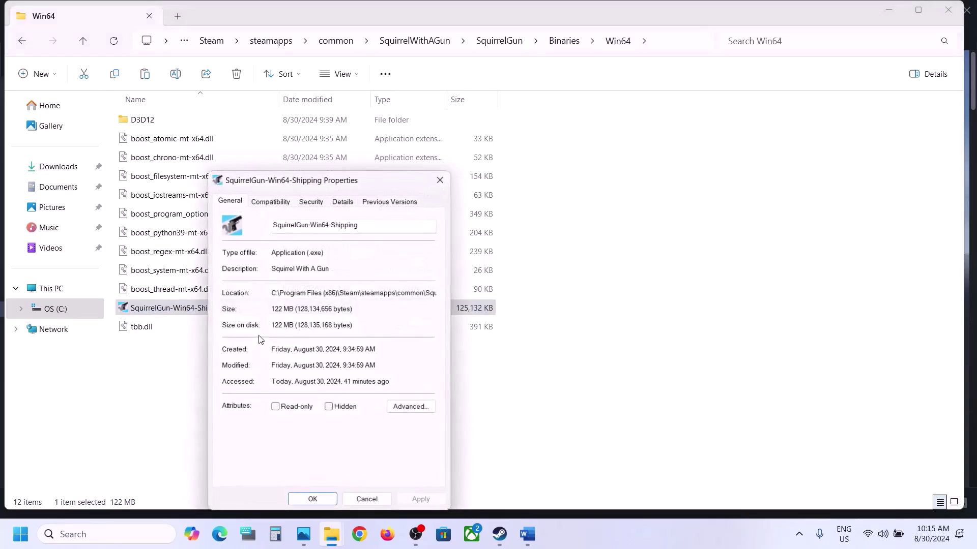
pyautogui.click(267, 201)
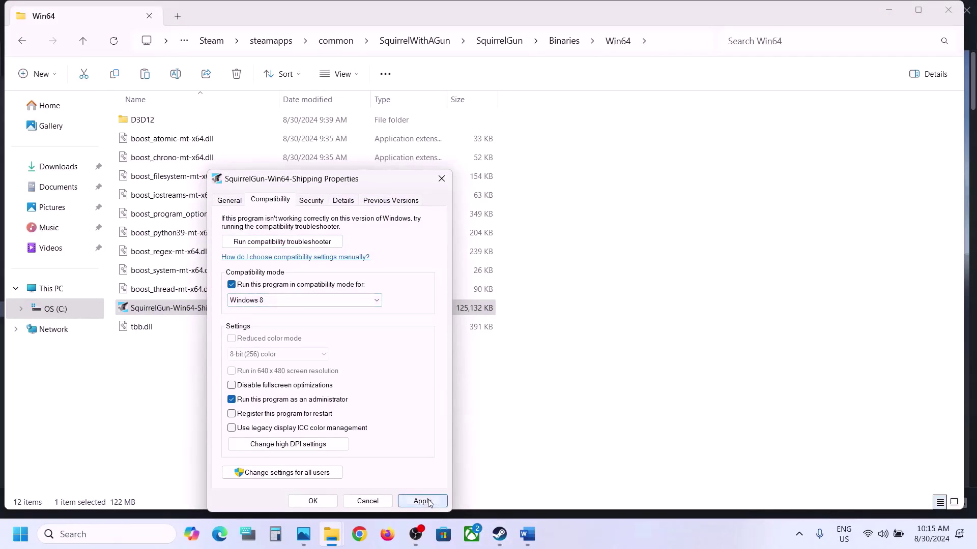
pyautogui.click(312, 500)
# - Change the compatibility mode of the SquirrelGun-Win64-Shipping application to Windows 7 and apply it
pyautogui.rightClick(198, 309)
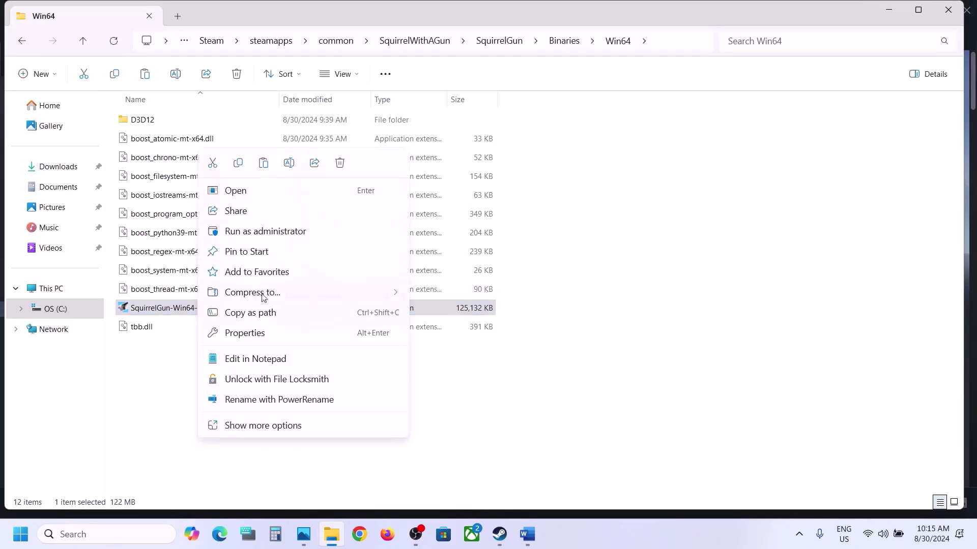
pyautogui.click(242, 333)
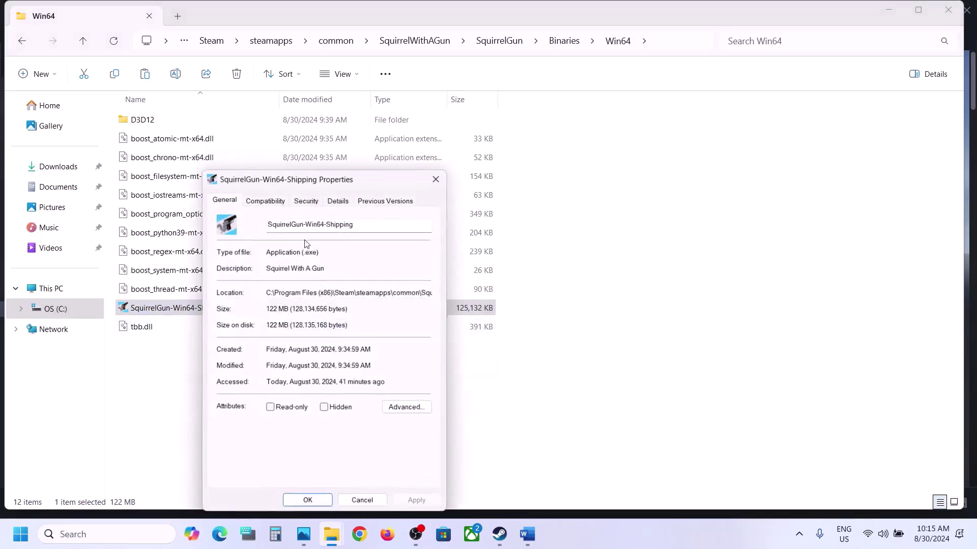
pyautogui.click(278, 205)
pyautogui.click(251, 300)
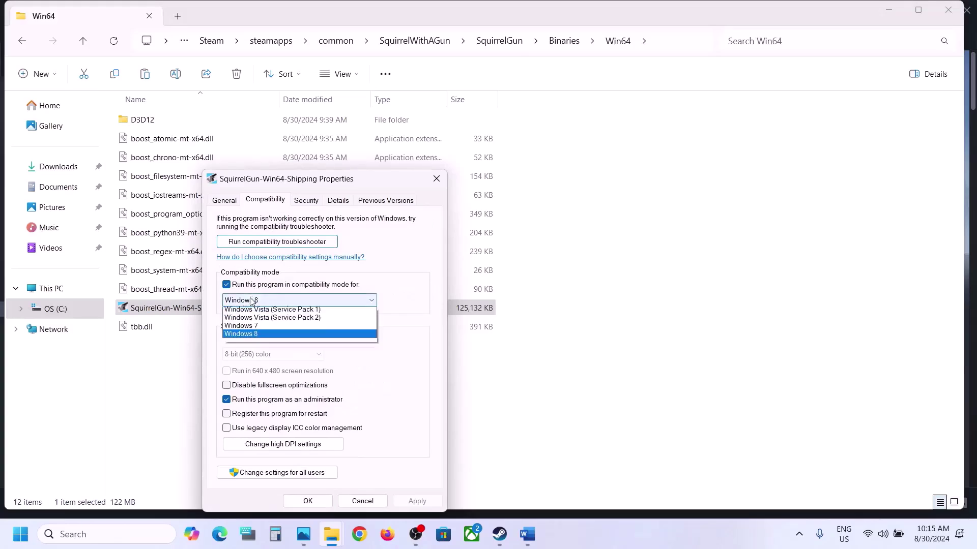
pyautogui.click(256, 337)
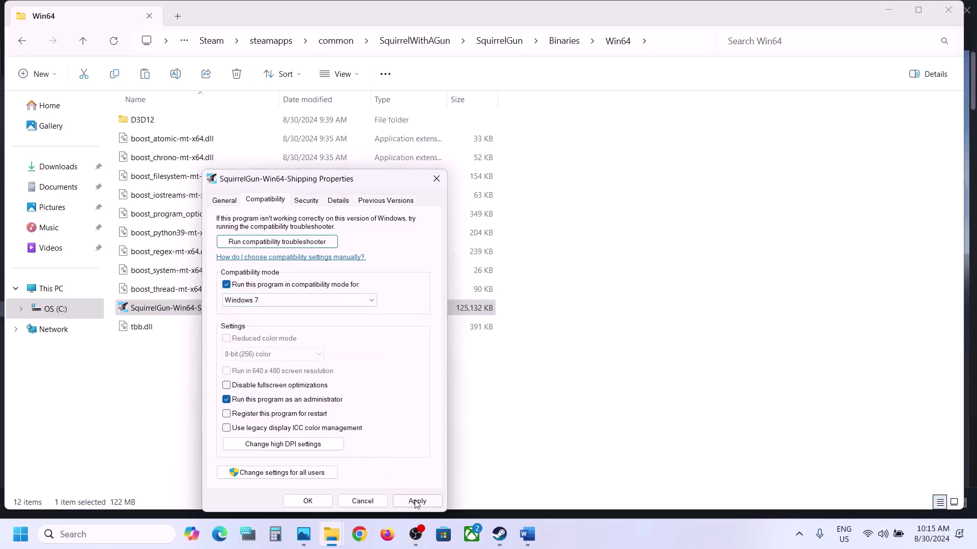
pyautogui.click(416, 501)
pyautogui.click(308, 500)
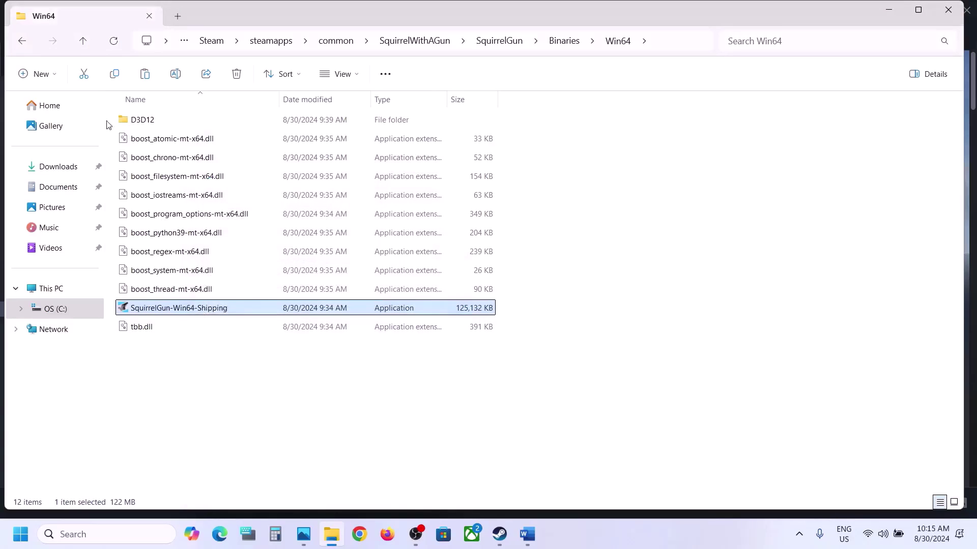
# - Set the SquirrelGun application in the SquirrelWithAGun folder to run as an administrator and apply the change
pyautogui.doubleClick(83, 45)
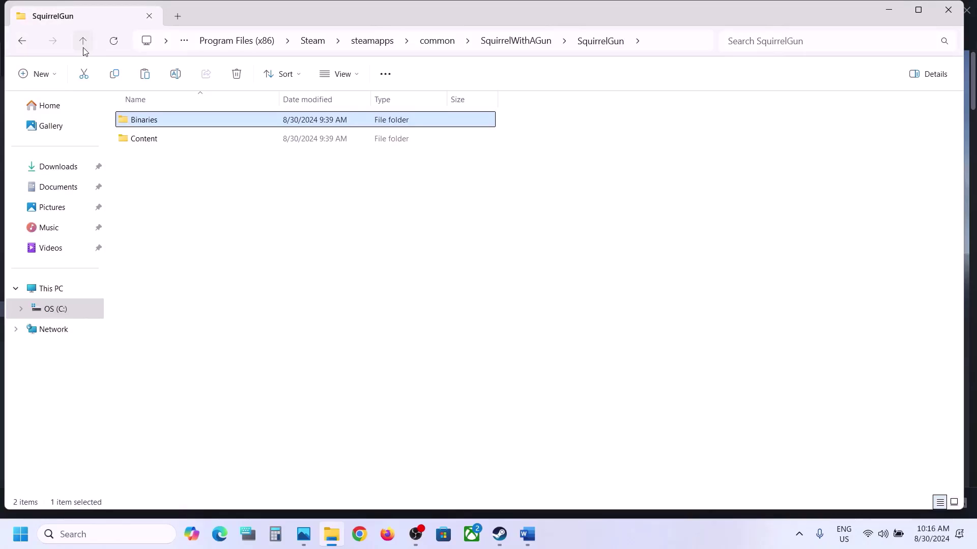
pyautogui.click(84, 48)
pyautogui.click(132, 218)
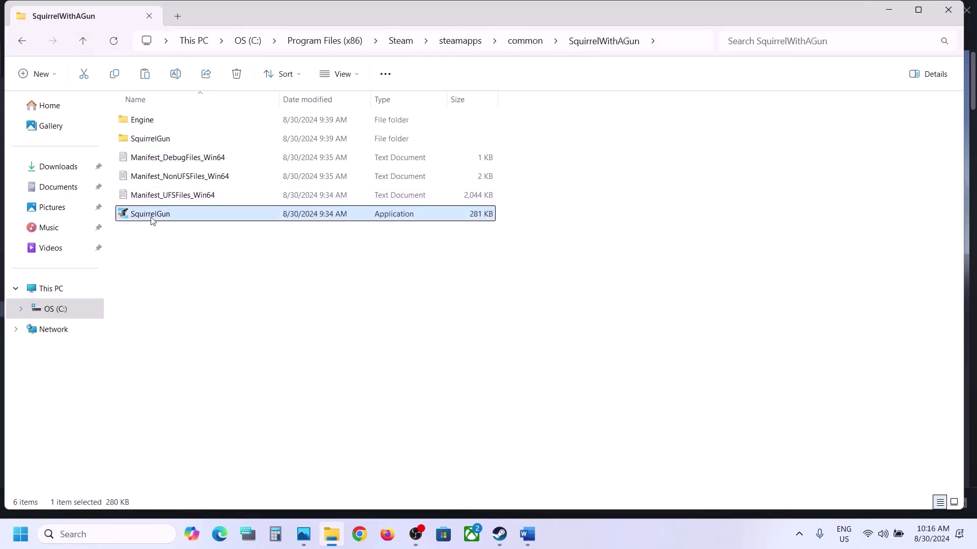
pyautogui.rightClick(151, 220)
pyautogui.click(214, 333)
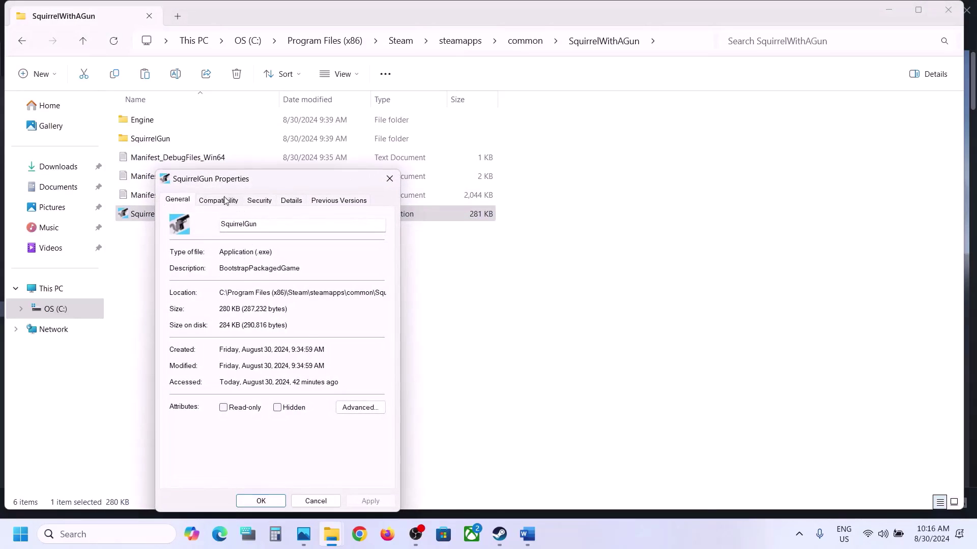
pyautogui.click(224, 201)
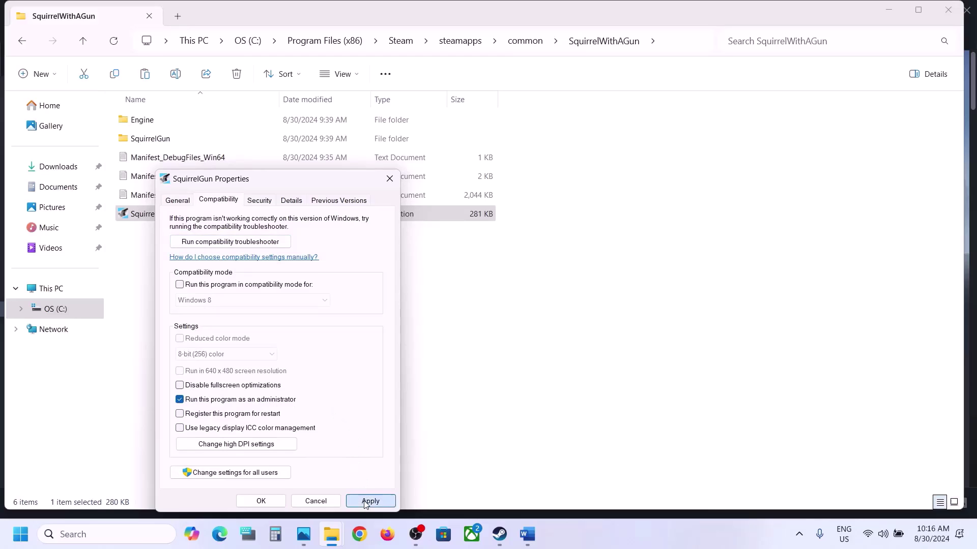
pyautogui.click(366, 502)
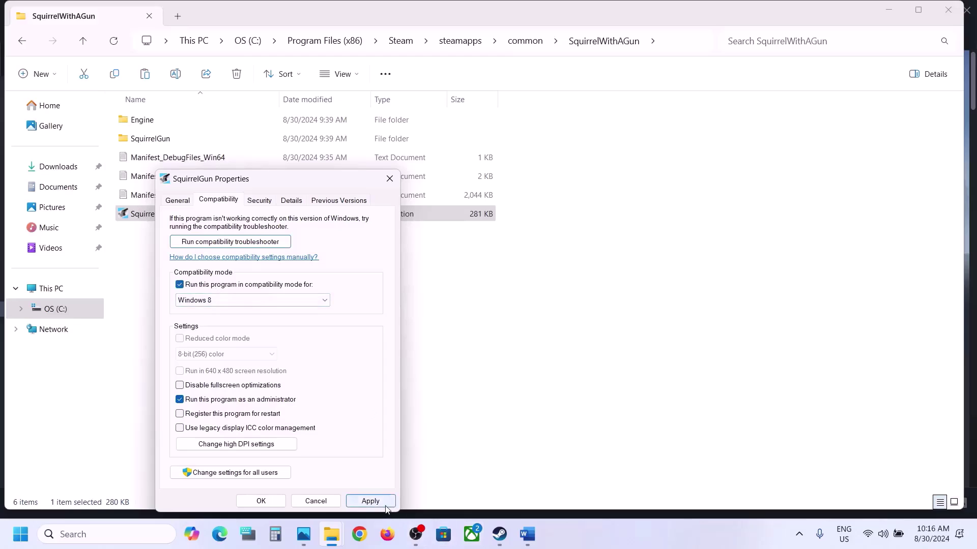
# - Apply Windows 8 compatibility mode to the SquirrelGun application, then replace it with Windows 7 and disable fullscreen optimizations
pyautogui.click(385, 505)
pyautogui.click(233, 300)
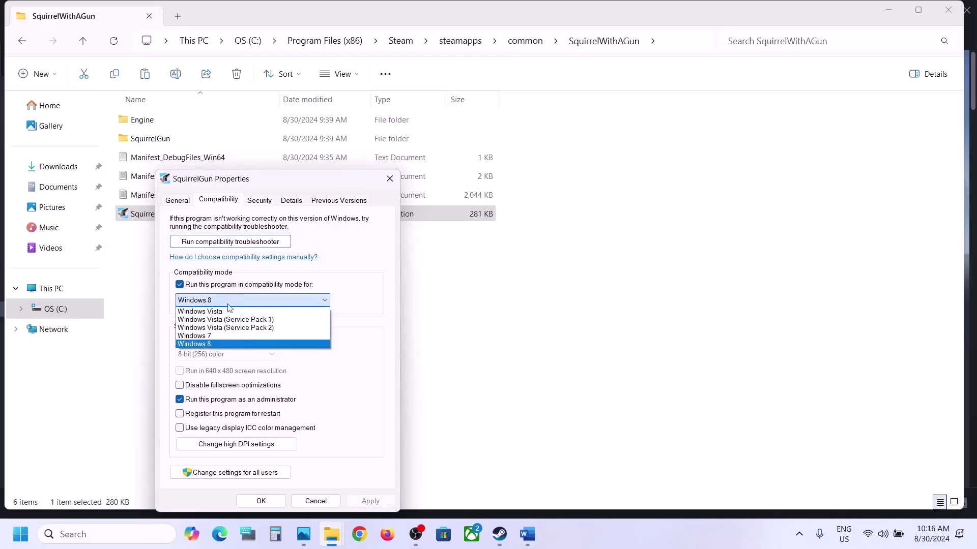
pyautogui.click(205, 336)
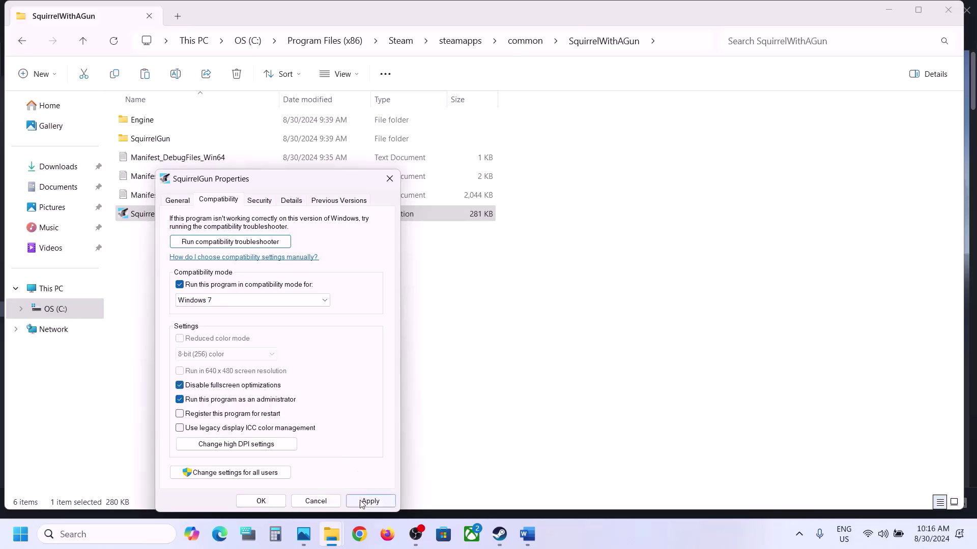
pyautogui.click(362, 502)
pyautogui.click(261, 501)
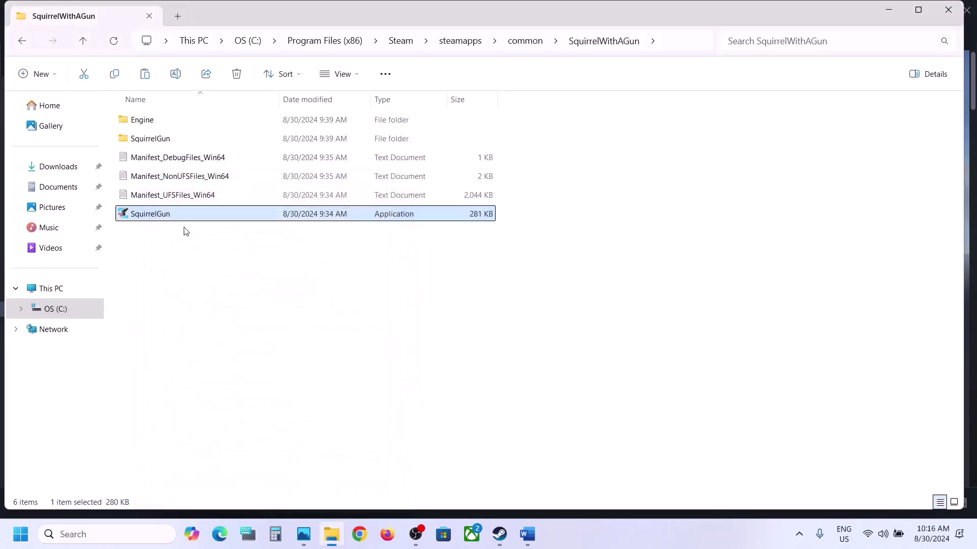
# - Clear the compatibility mode, fullscreen optimization and administrator options on the SquirrelGun application and save the changes
pyautogui.rightClick(172, 215)
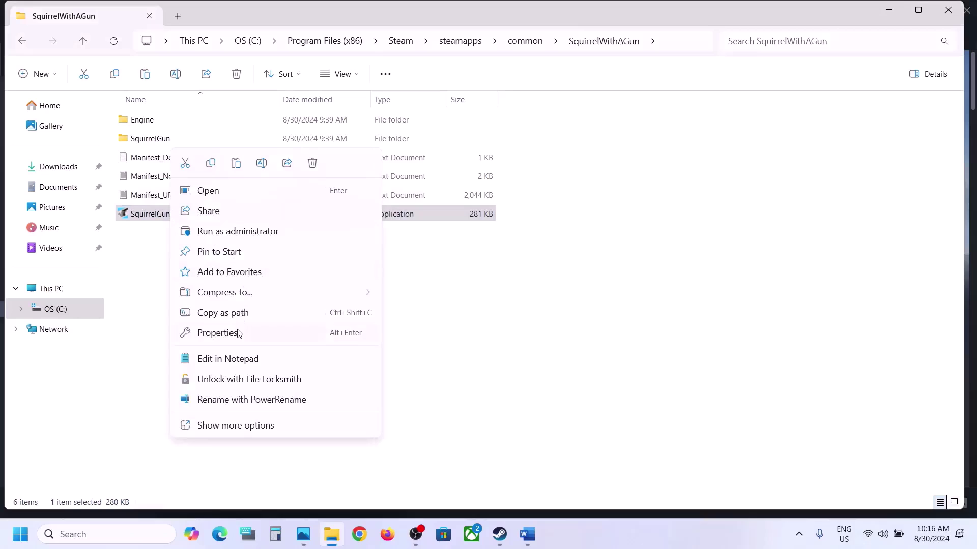
pyautogui.click(237, 336)
pyautogui.click(246, 203)
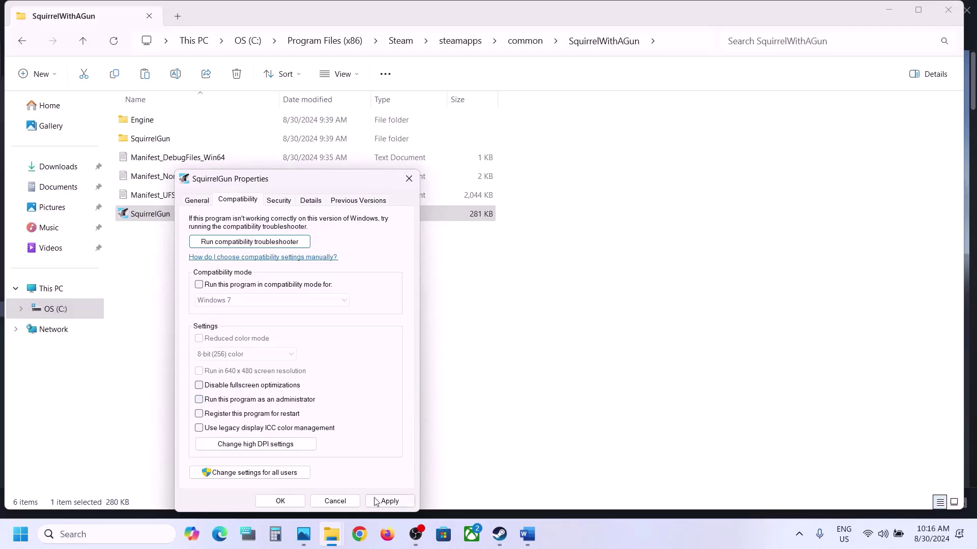
pyautogui.click(279, 501)
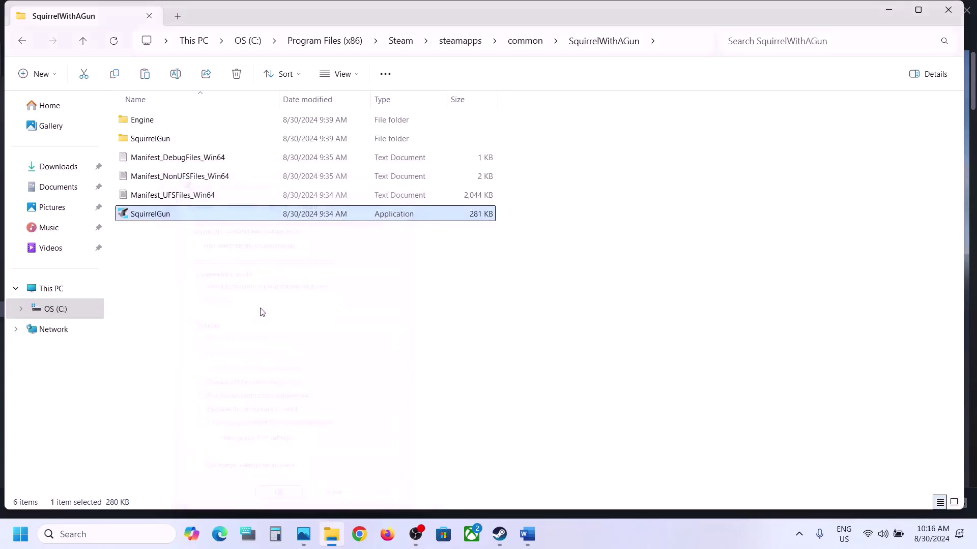
# - Clear the compatibility mode and administrator options on the SquirrelGun-Win64-Shipping application in SquirrelGun > Binaries > Win64 and save
pyautogui.doubleClick(162, 138)
pyautogui.doubleClick(155, 124)
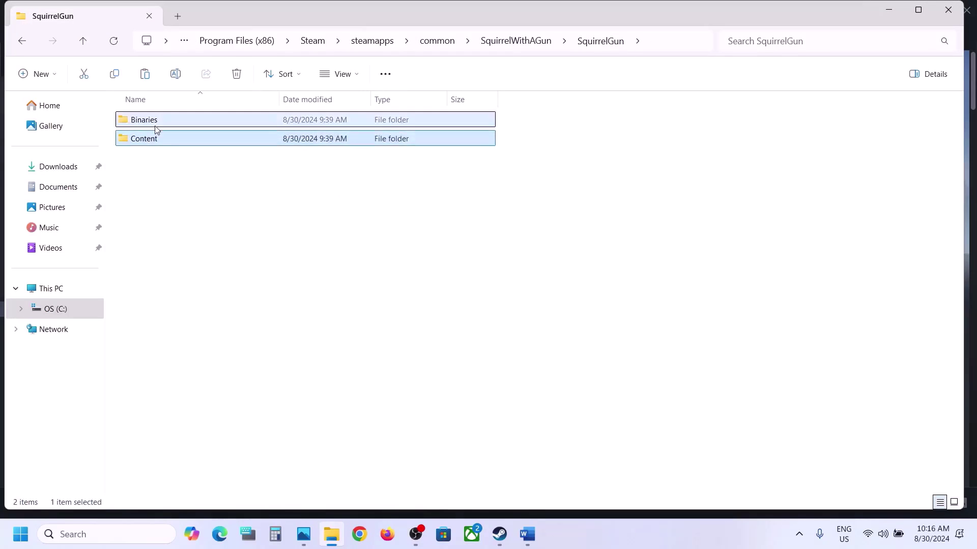
pyautogui.doubleClick(155, 124)
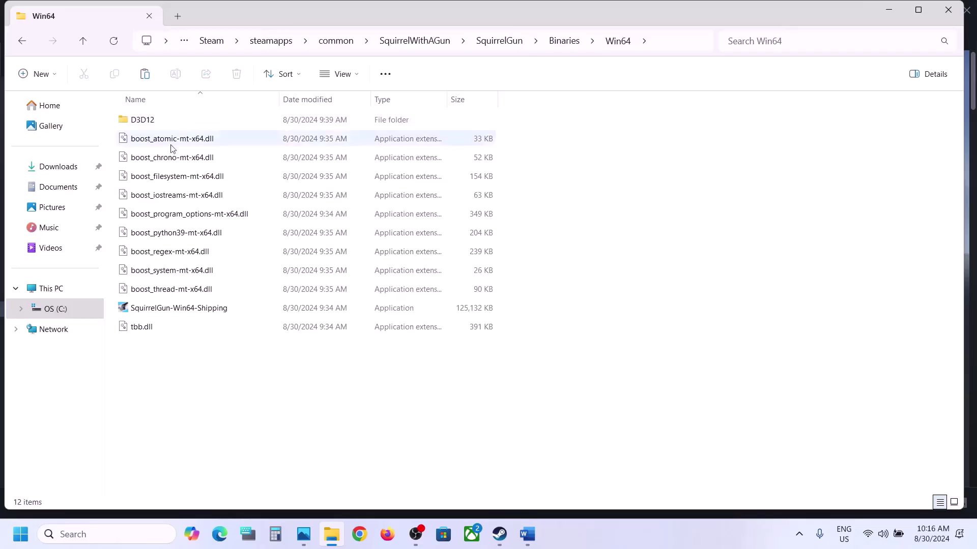
pyautogui.rightClick(157, 309)
pyautogui.click(197, 340)
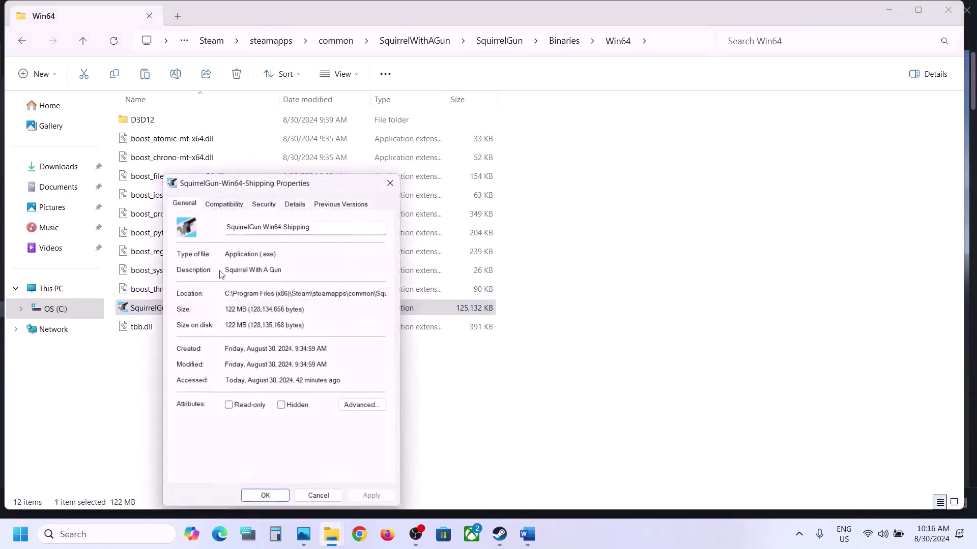
pyautogui.click(213, 203)
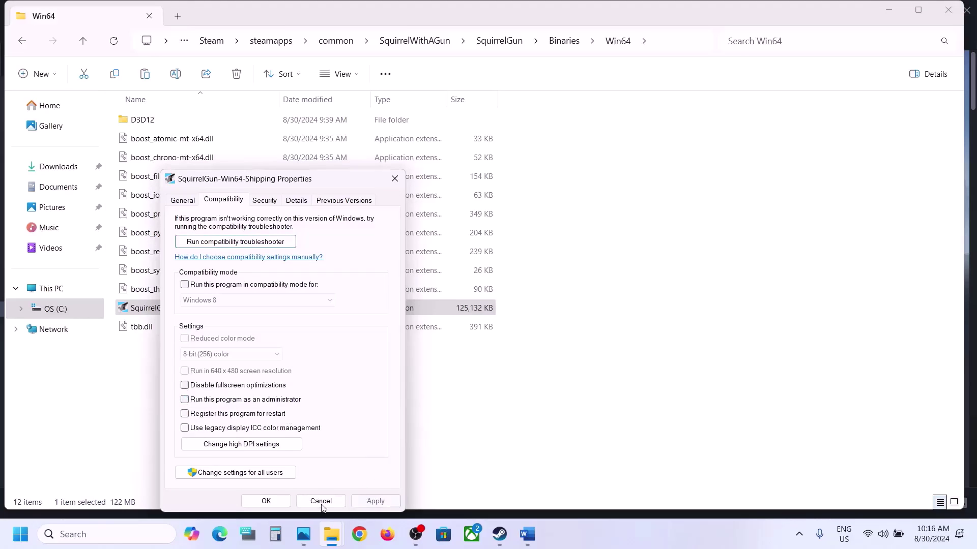
pyautogui.click(266, 501)
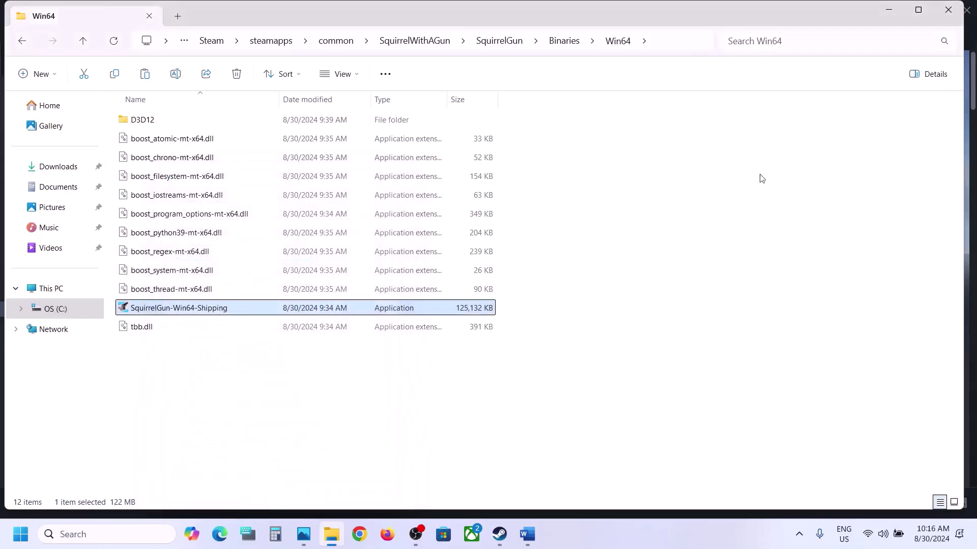
# - Close the game folder and read Step 3 in the Word document about allowing the game exe through antivirus and Windows Security
pyautogui.click(954, 8)
pyautogui.click(523, 524)
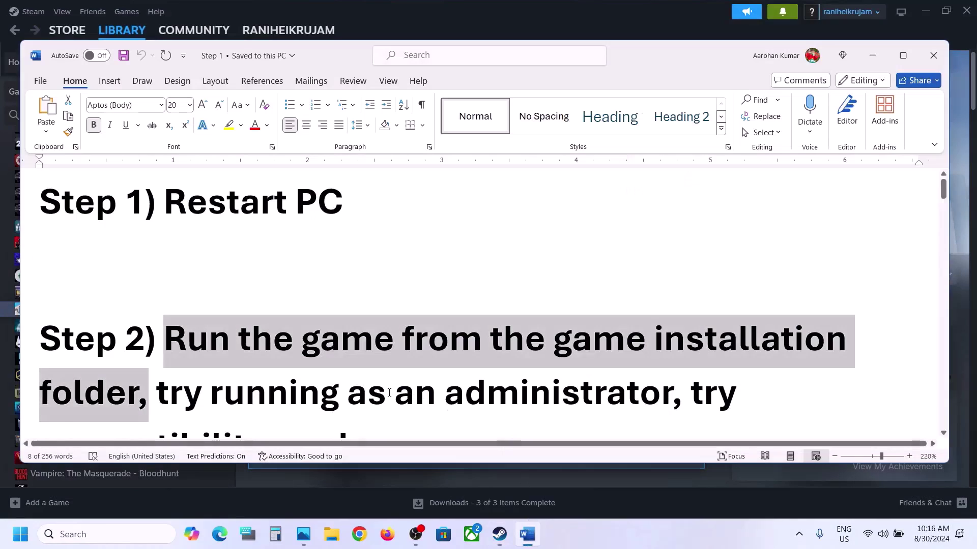
pyautogui.scroll(-6, 389, 393)
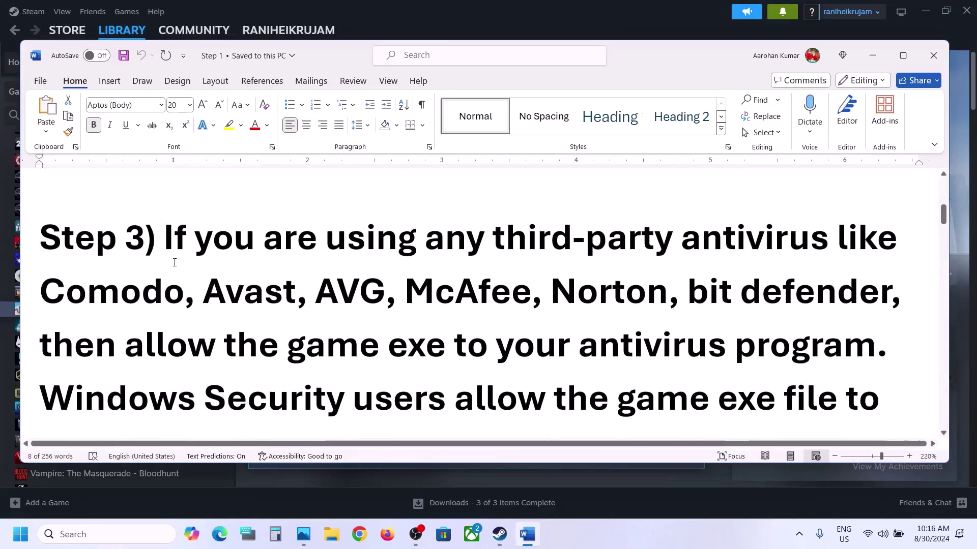
pyautogui.moveTo(170, 248); pyautogui.dragTo(477, 298)
pyautogui.moveTo(546, 298); pyautogui.dragTo(391, 346)
pyautogui.scroll(-1, 395, 333)
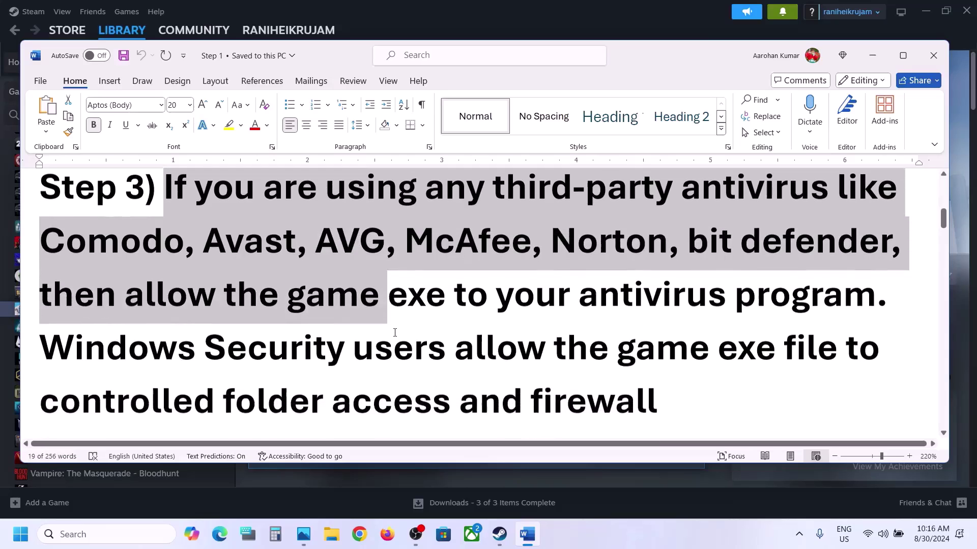
pyautogui.click(258, 321)
pyautogui.moveTo(134, 293); pyautogui.dragTo(887, 295)
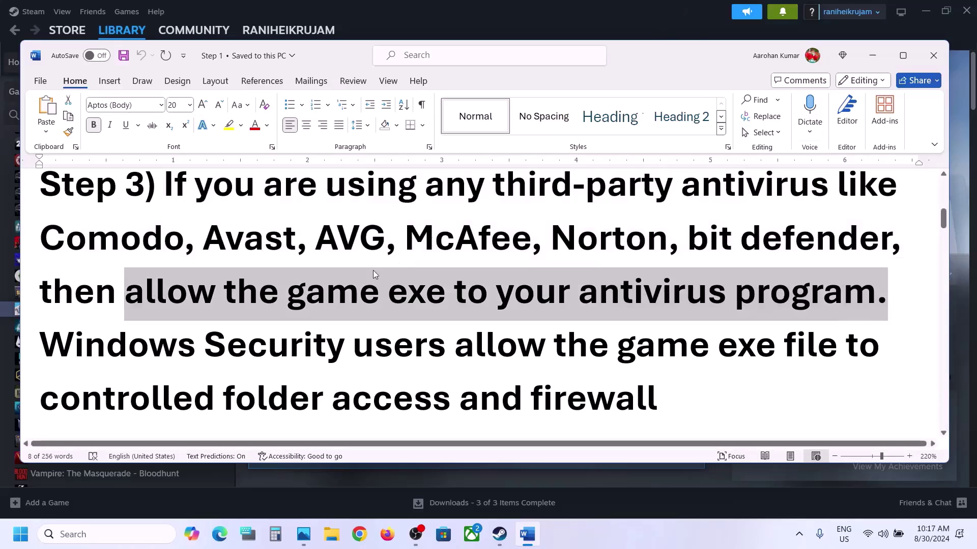
pyautogui.moveTo(41, 345); pyautogui.dragTo(352, 346)
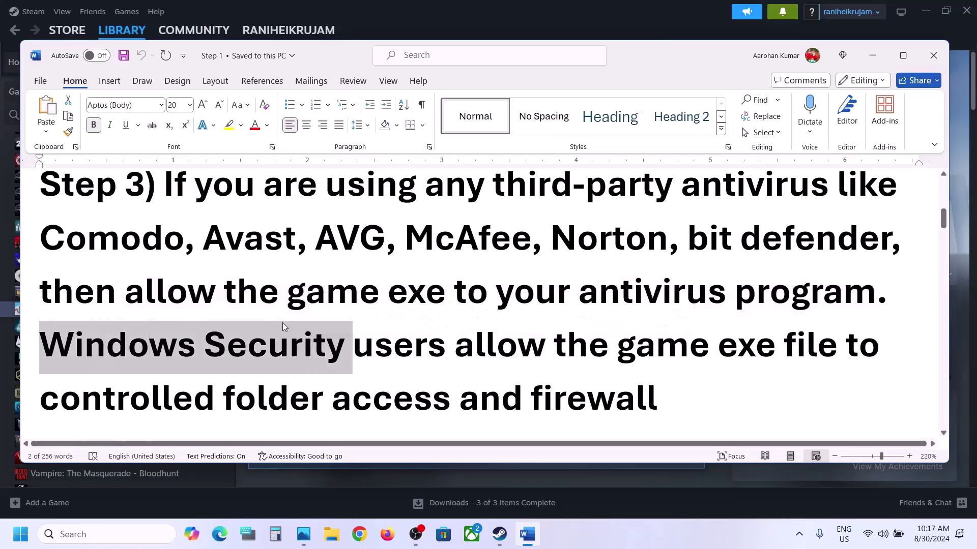
# - Open the list of apps allowed through Controlled folder access in the Windows Security ransomware protection settings
pyautogui.press('super+i')
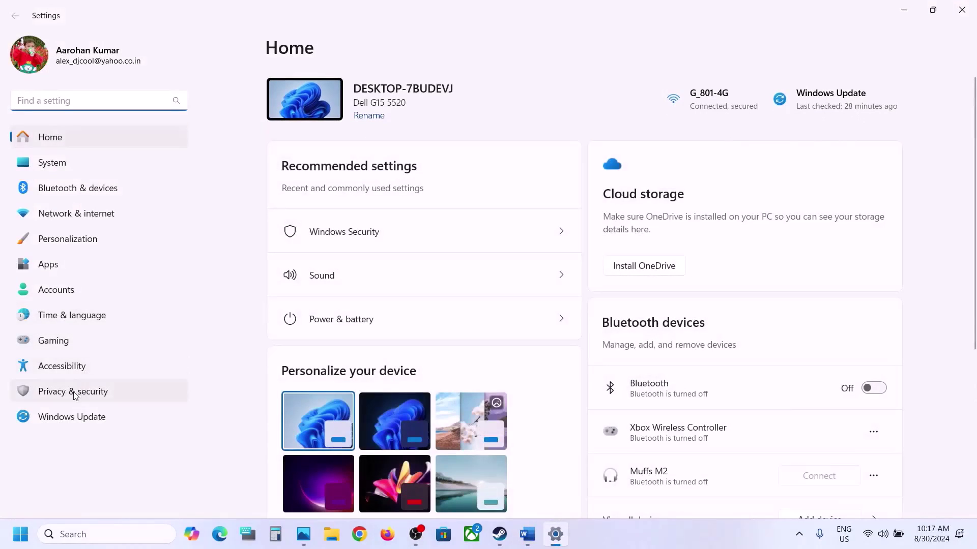
pyautogui.click(74, 393)
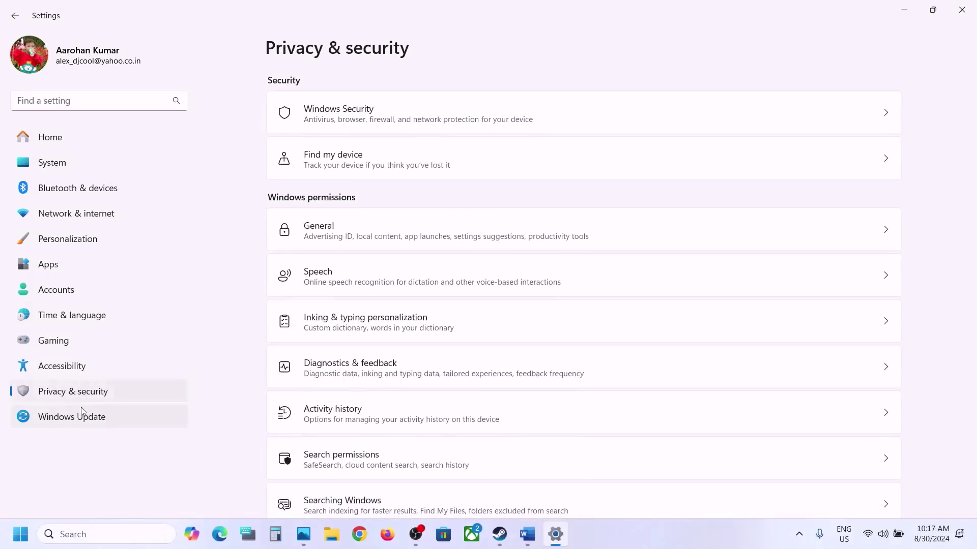
pyautogui.click(369, 118)
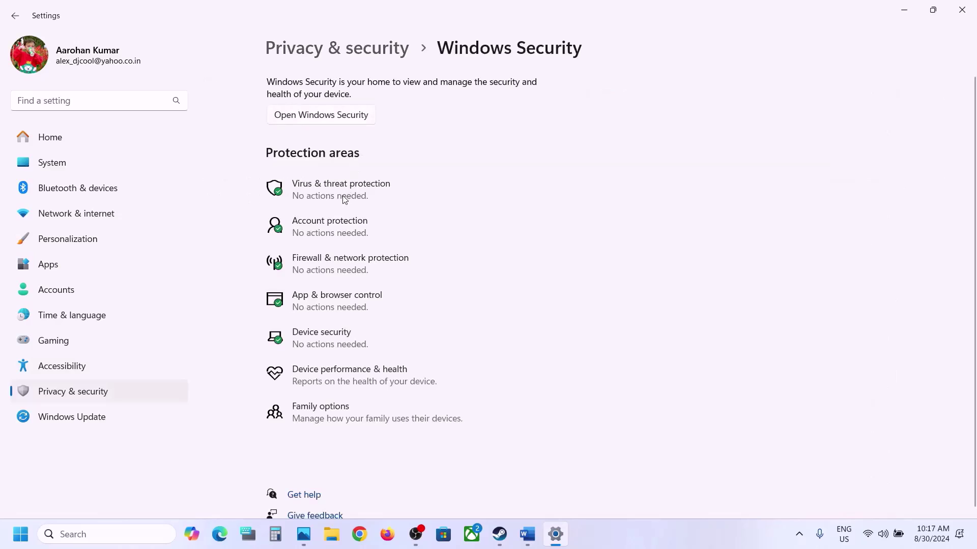
pyautogui.click(344, 199)
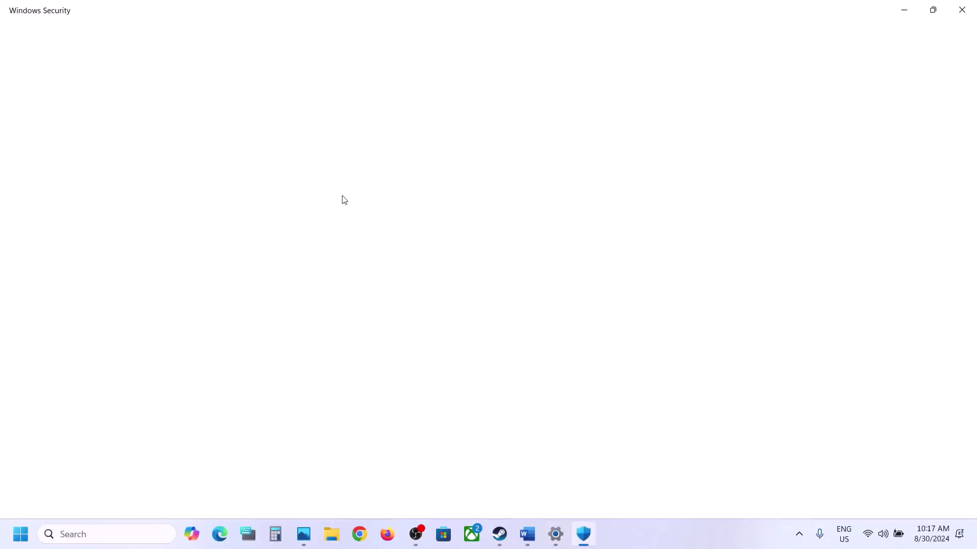
pyautogui.scroll(-3, 341, 198)
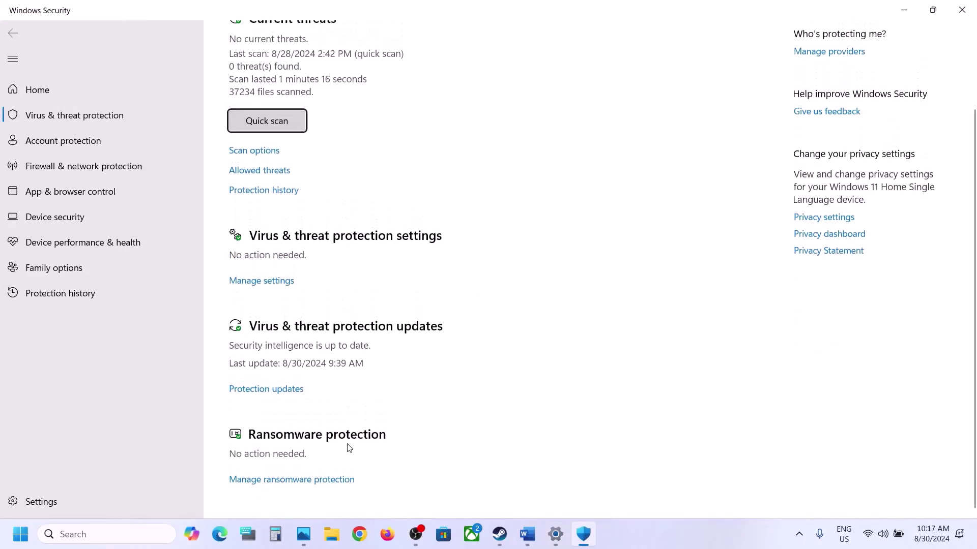
pyautogui.click(304, 480)
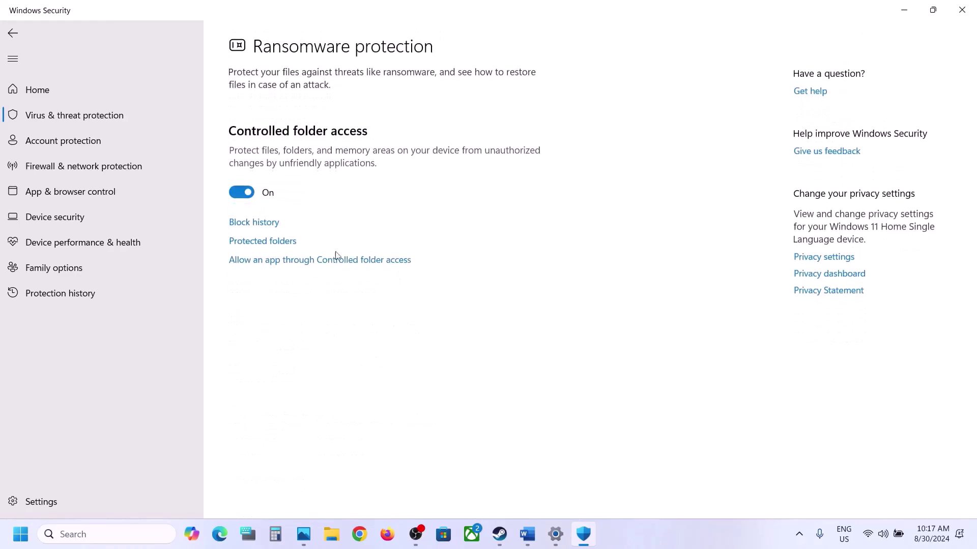
pyautogui.click(351, 260)
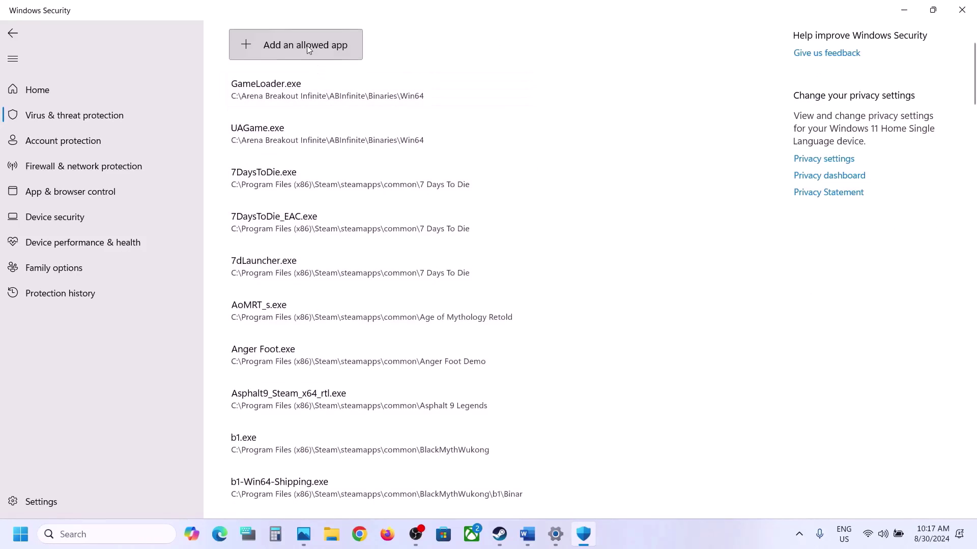
# - Start adding an allowed app and browse to C:\Program Files (x86)\Steam\steamapps\common\SquirrelWithAGun for its executable
pyautogui.click(307, 44)
pyautogui.click(282, 94)
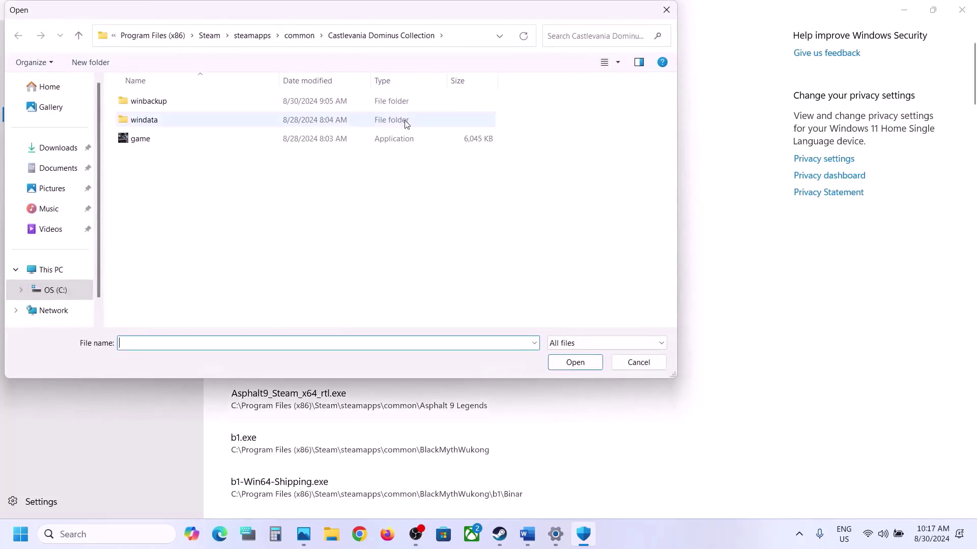
pyautogui.click(67, 293)
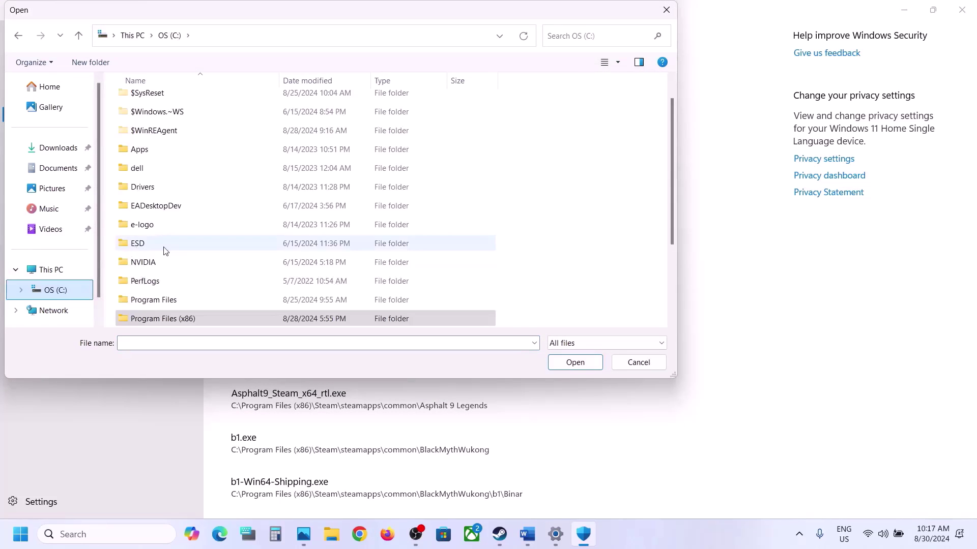
pyautogui.click(51, 269)
pyautogui.doubleClick(190, 123)
pyautogui.scroll(-3, 190, 124)
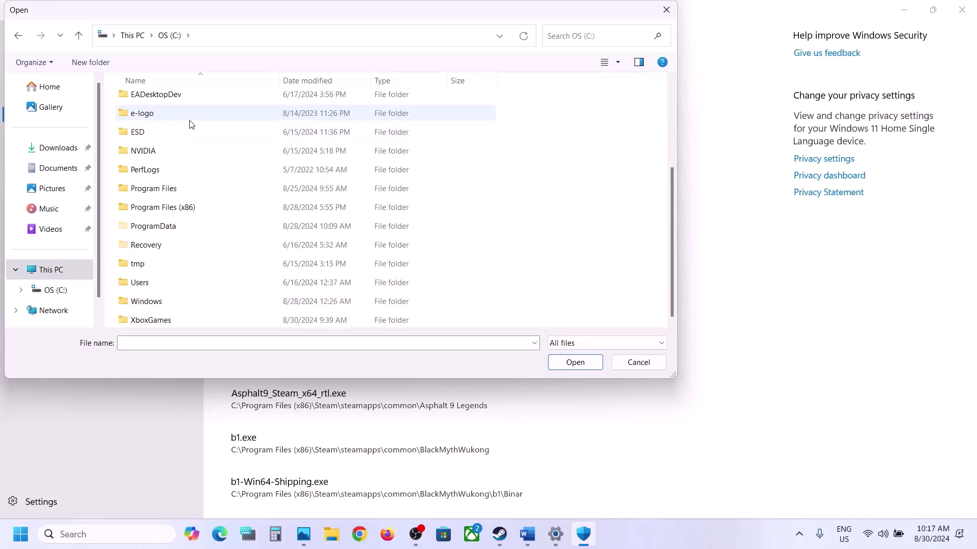
pyautogui.doubleClick(163, 207)
pyautogui.scroll(-5, 166, 209)
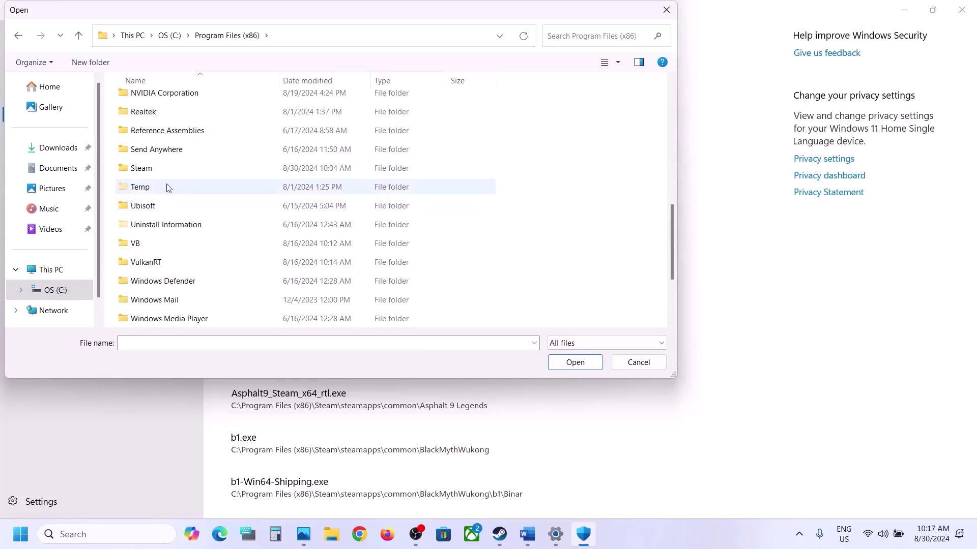
pyautogui.doubleClick(152, 165)
pyautogui.scroll(-5, 160, 178)
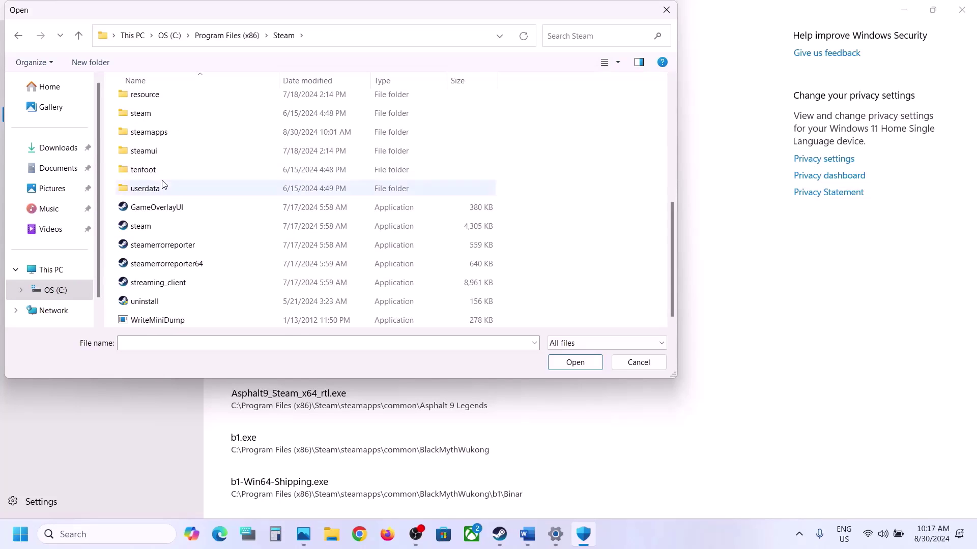
pyautogui.doubleClick(153, 133)
pyautogui.click(157, 105)
pyautogui.doubleClick(158, 104)
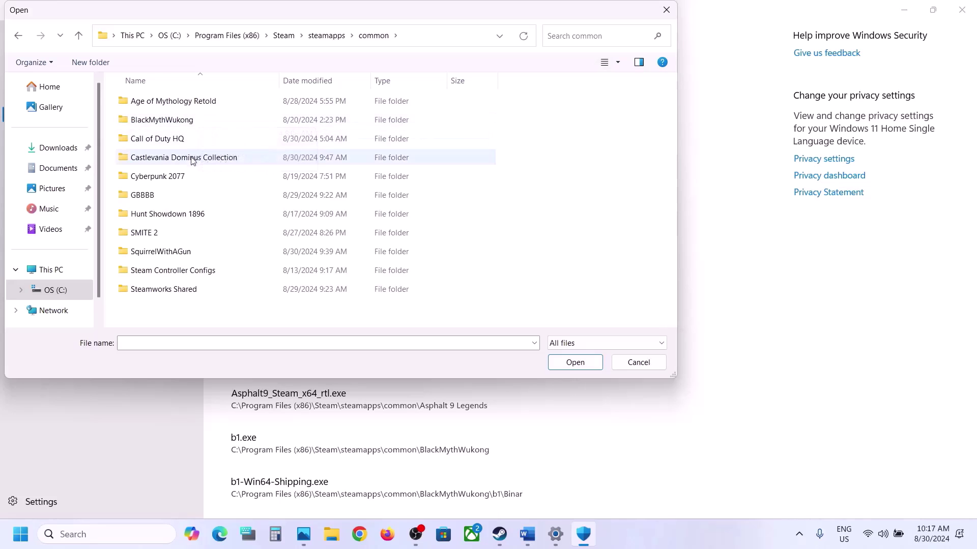
pyautogui.doubleClick(160, 252)
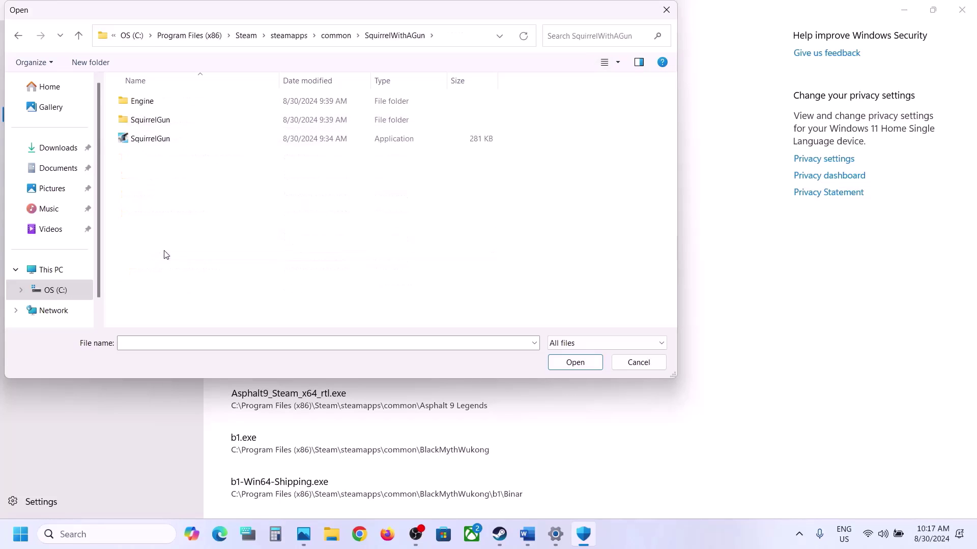
# - Allow SquirrelGun and SquirrelGun-Win64-Shipping from SquirrelGun > Binaries > Win64 through Controlled folder access
pyautogui.click(148, 141)
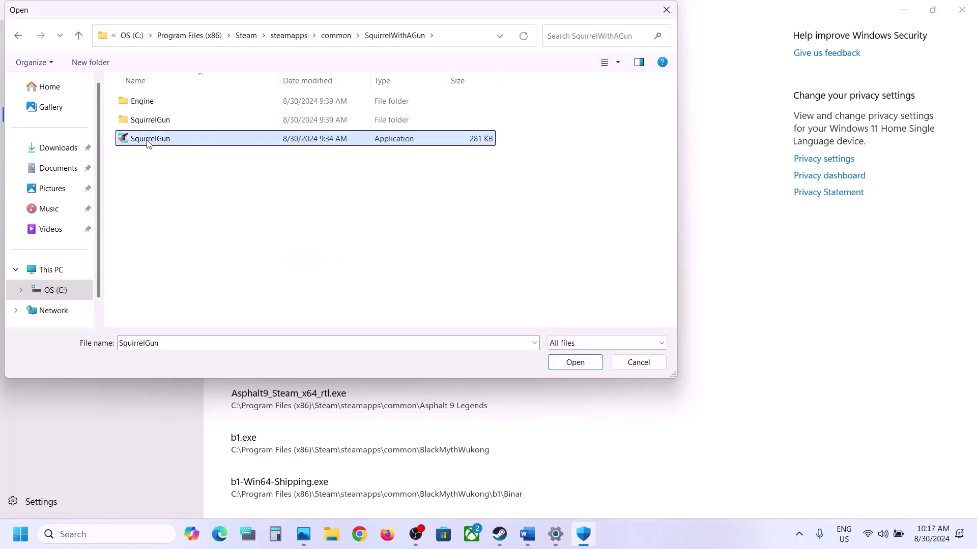
pyautogui.click(571, 369)
pyautogui.click(322, 43)
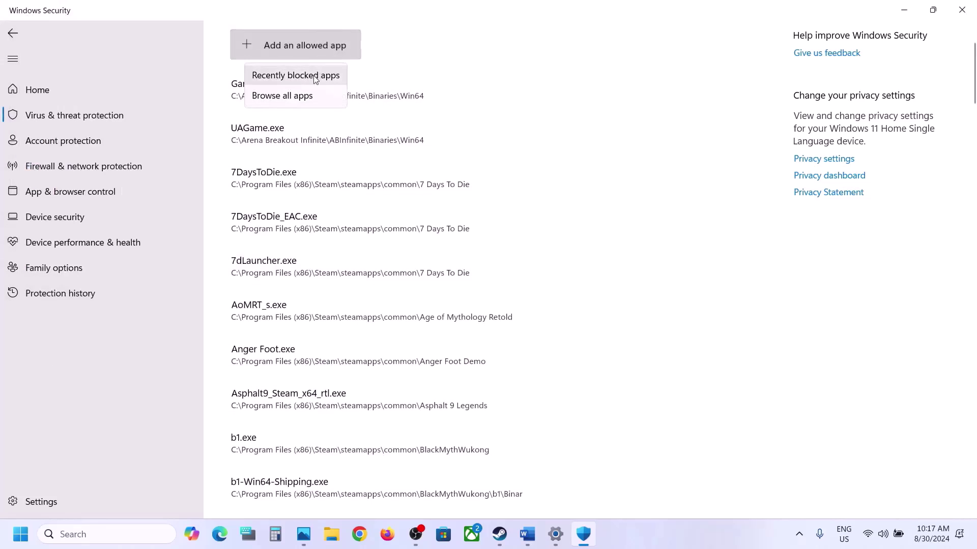
pyautogui.click(306, 95)
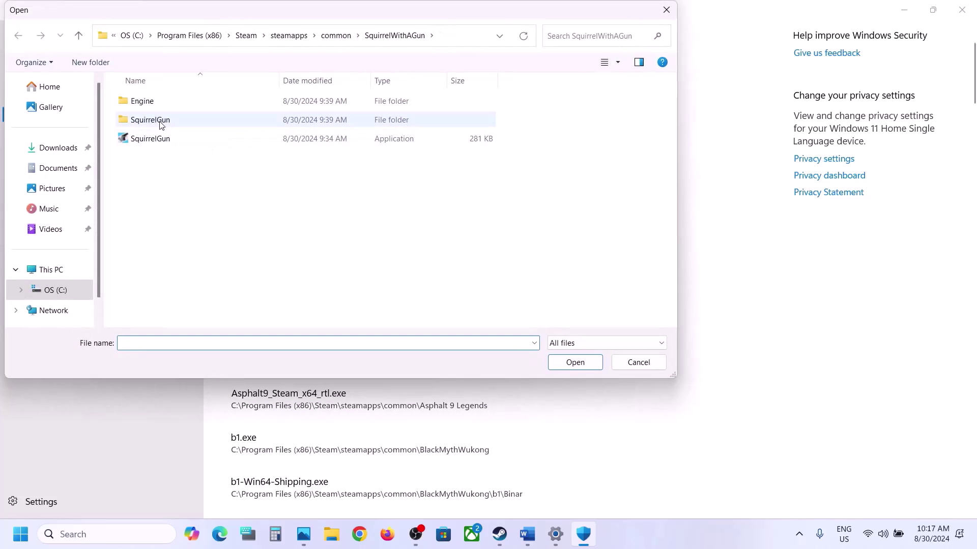
pyautogui.doubleClick(159, 120)
pyautogui.click(159, 104)
pyautogui.doubleClick(159, 105)
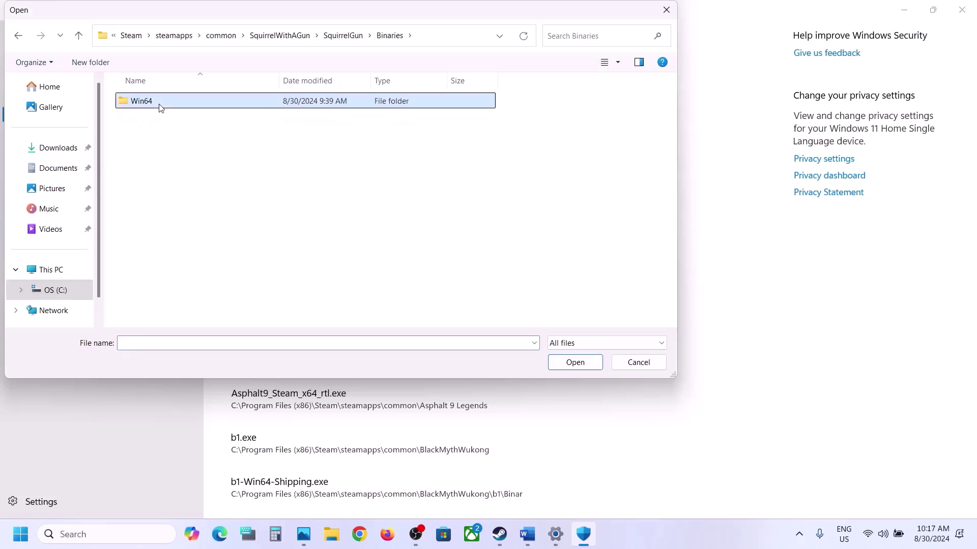
pyautogui.doubleClick(158, 105)
pyautogui.click(164, 120)
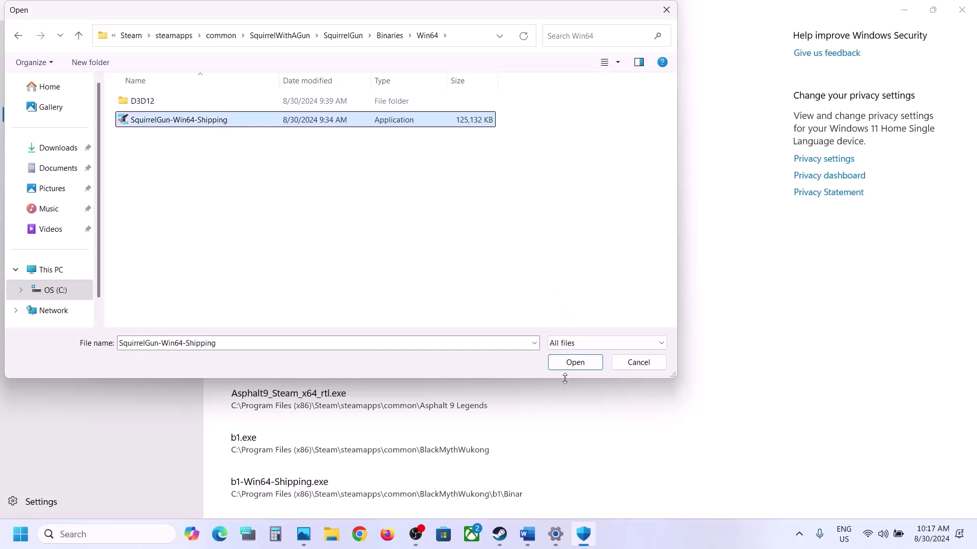
pyautogui.click(575, 362)
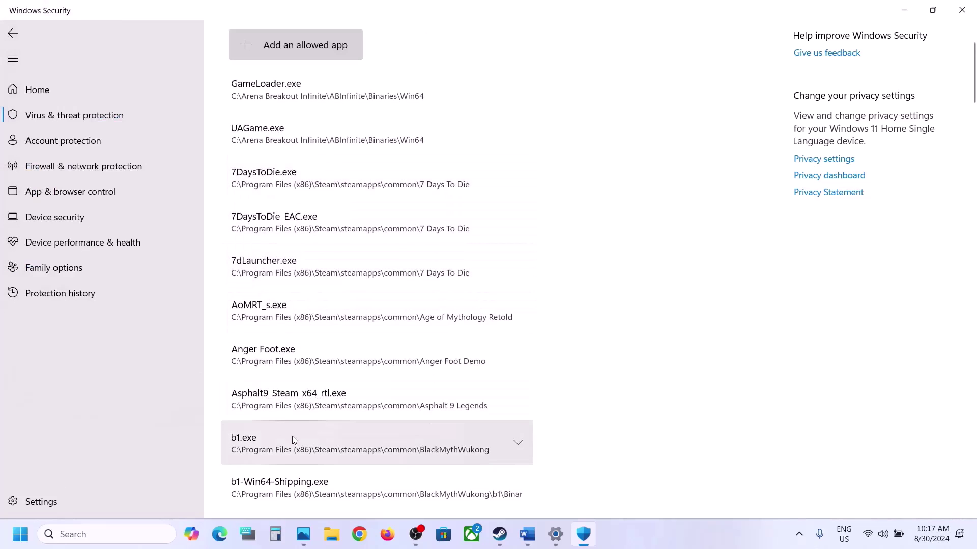
# - Open the Windows Defender Firewall allowed apps list in Control Panel's System and Security section and enable changing its settings
pyautogui.click(125, 533)
pyautogui.write('control')
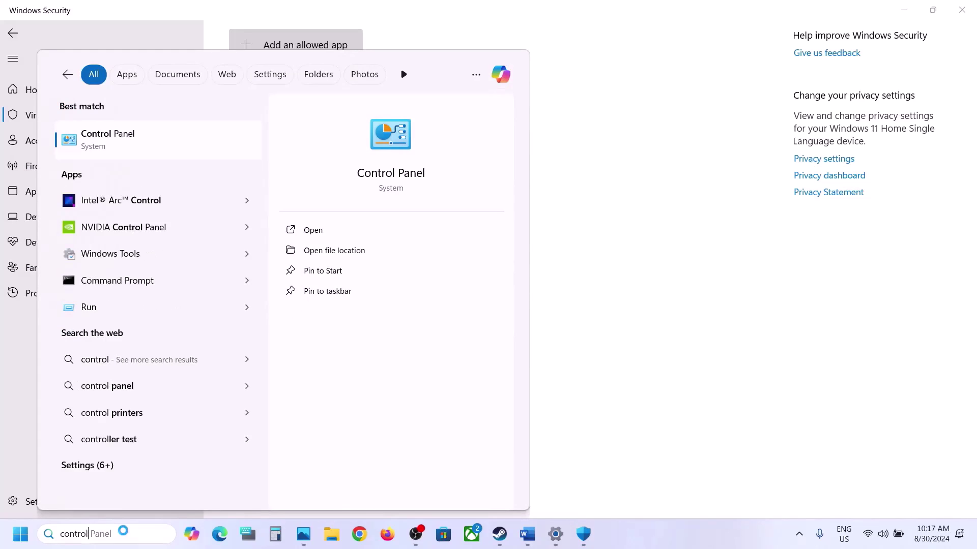
pyautogui.press('Return')
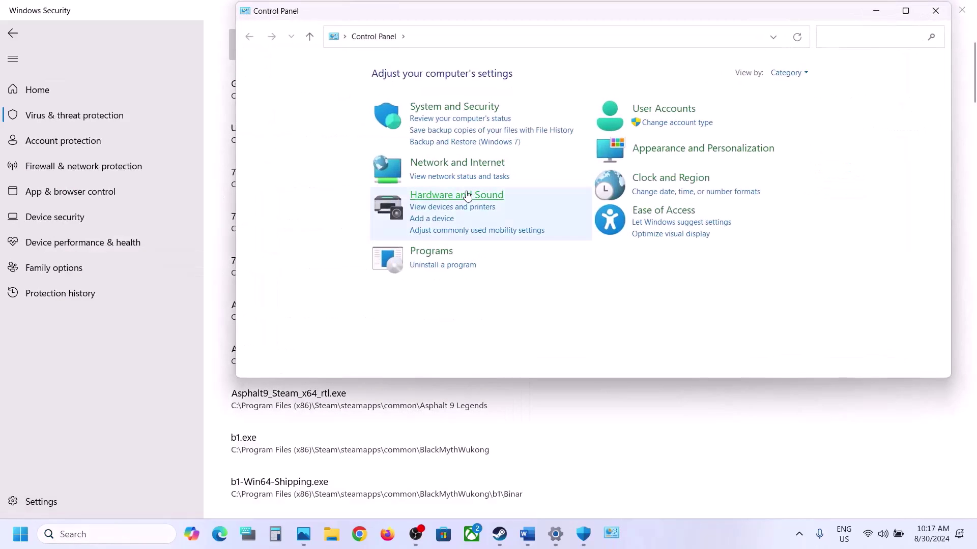
pyautogui.click(462, 107)
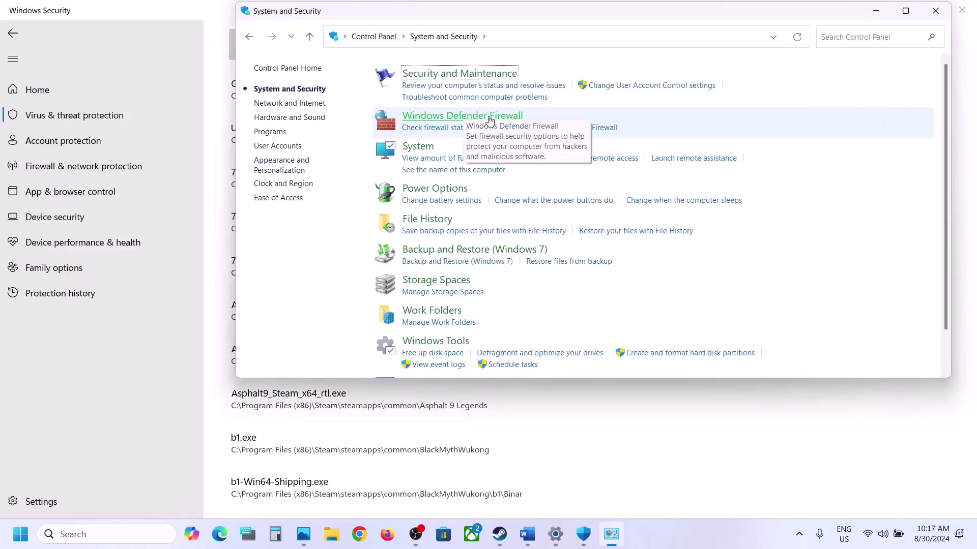
pyautogui.click(476, 119)
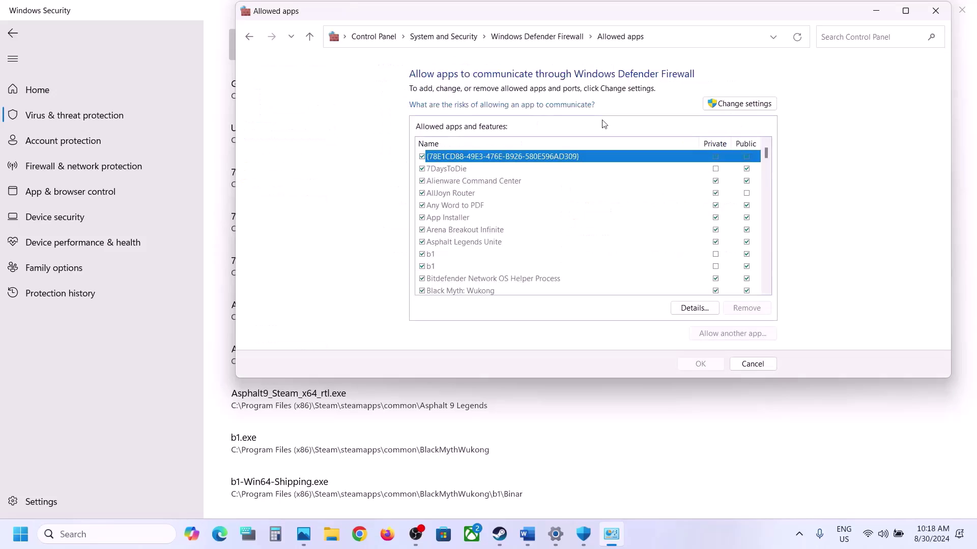
pyautogui.click(737, 103)
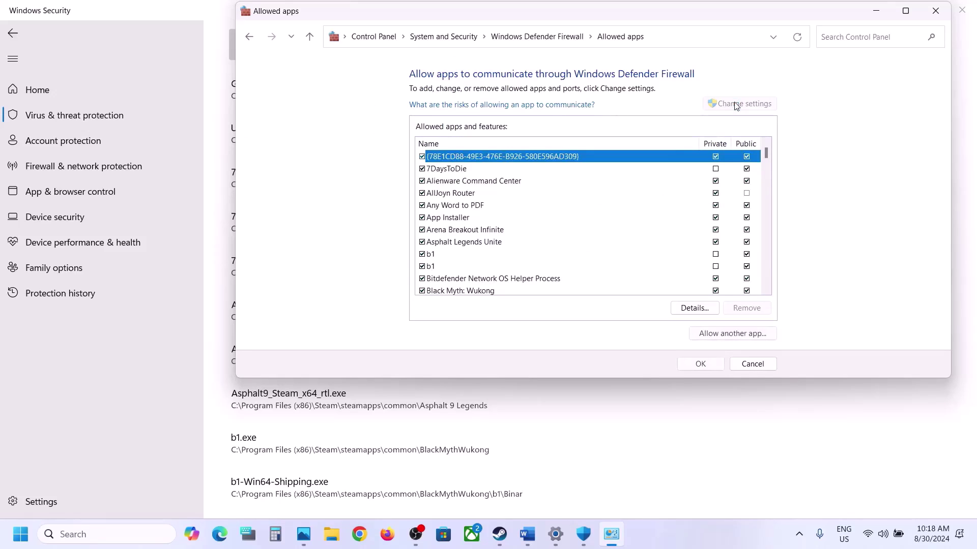
# - Try to add the SquirrelGun application from Steam's common > SquirrelWithAGun folder to the firewall's allowed apps
pyautogui.click(731, 334)
pyautogui.click(680, 258)
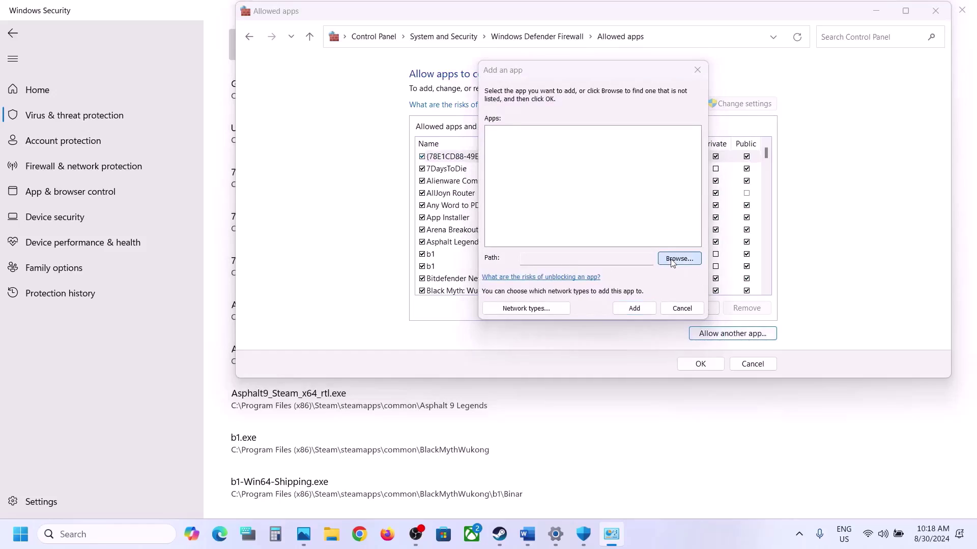
pyautogui.click(616, 117)
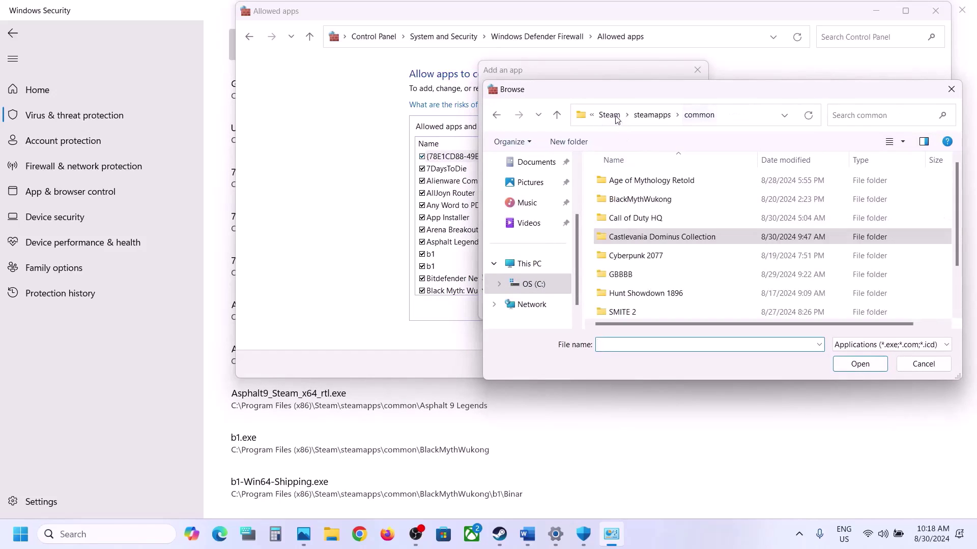
pyautogui.scroll(-1, 634, 299)
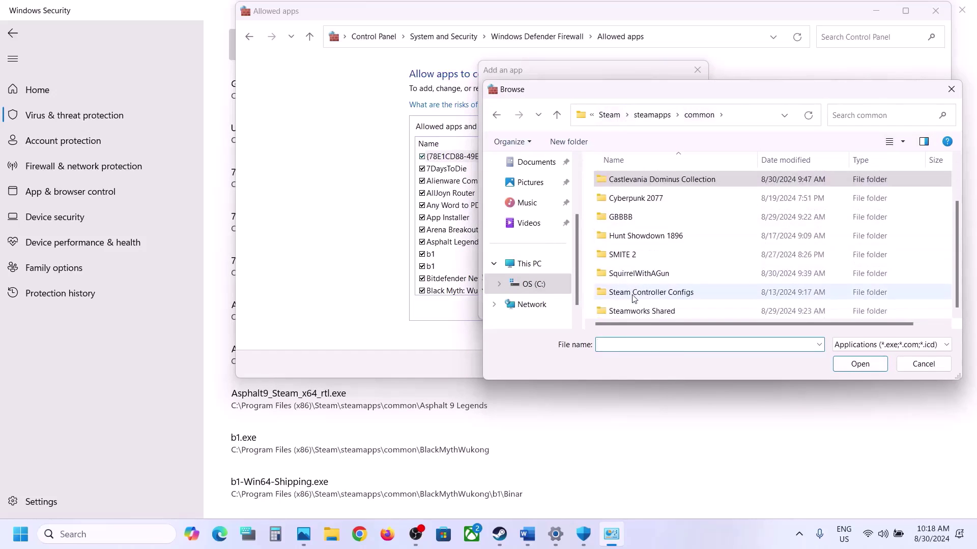
pyautogui.doubleClick(651, 277)
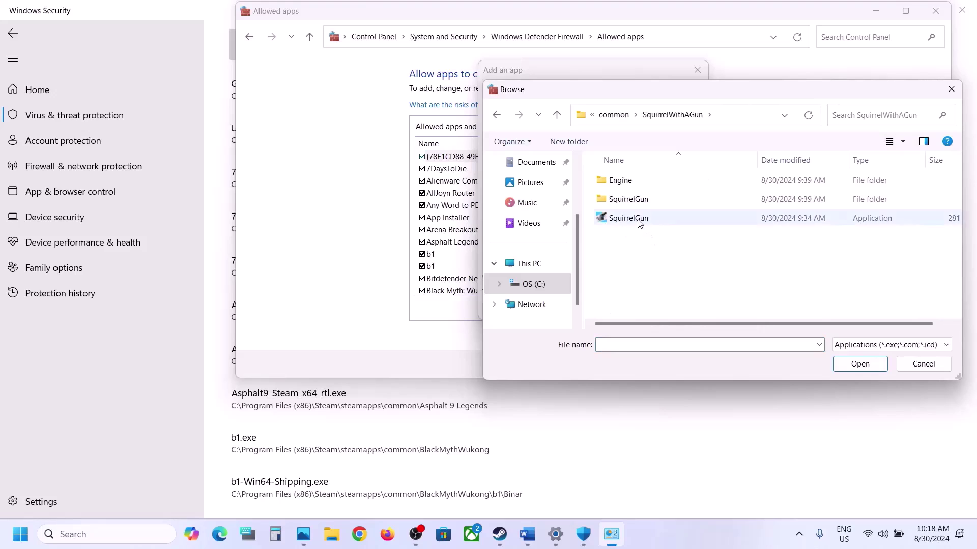
pyautogui.click(639, 223)
pyautogui.click(853, 365)
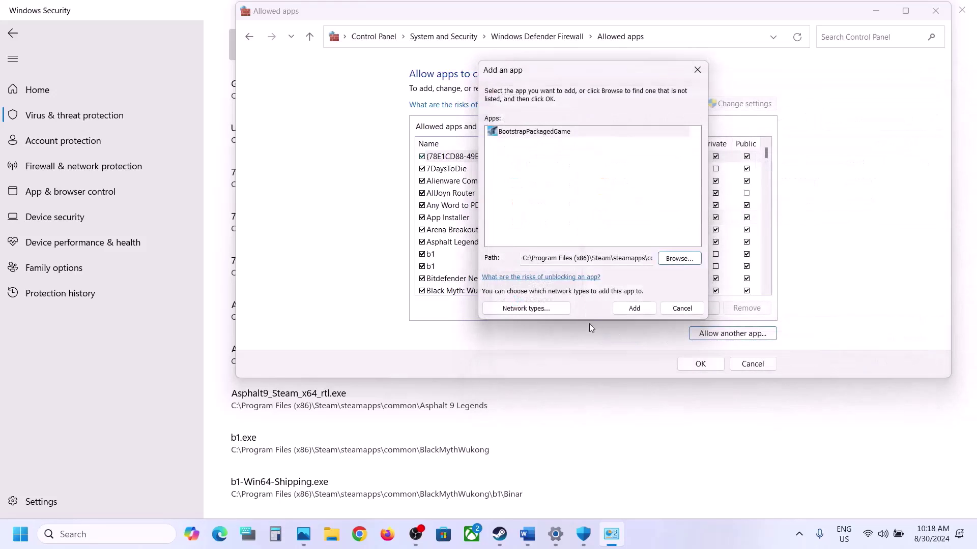
pyautogui.click(621, 307)
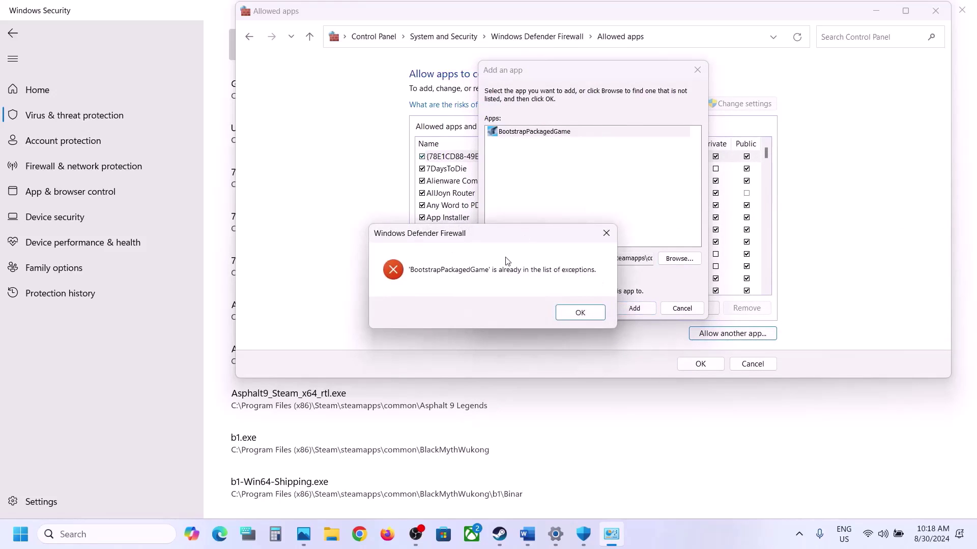
pyautogui.click(569, 313)
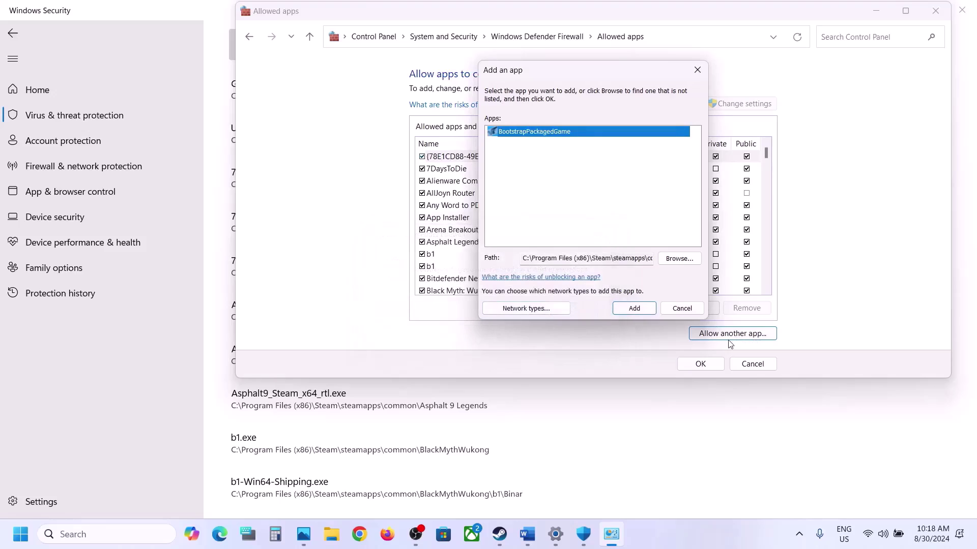
# - Add SquirrelGun-Win64-Shipping from SquirrelGun > Binaries > Win64 to the firewall's allowed apps, check the Squirrel with a Gun entries and save
pyautogui.click(679, 258)
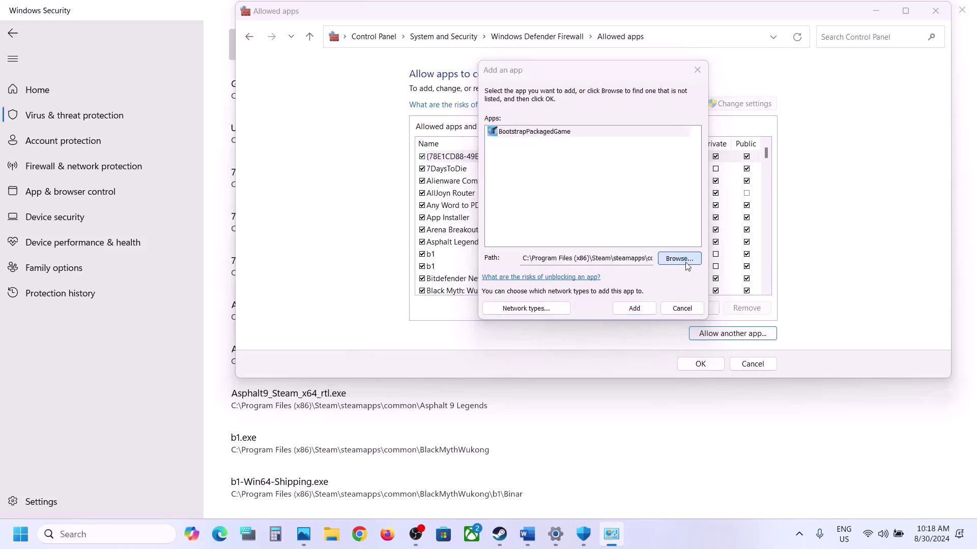
pyautogui.doubleClick(634, 198)
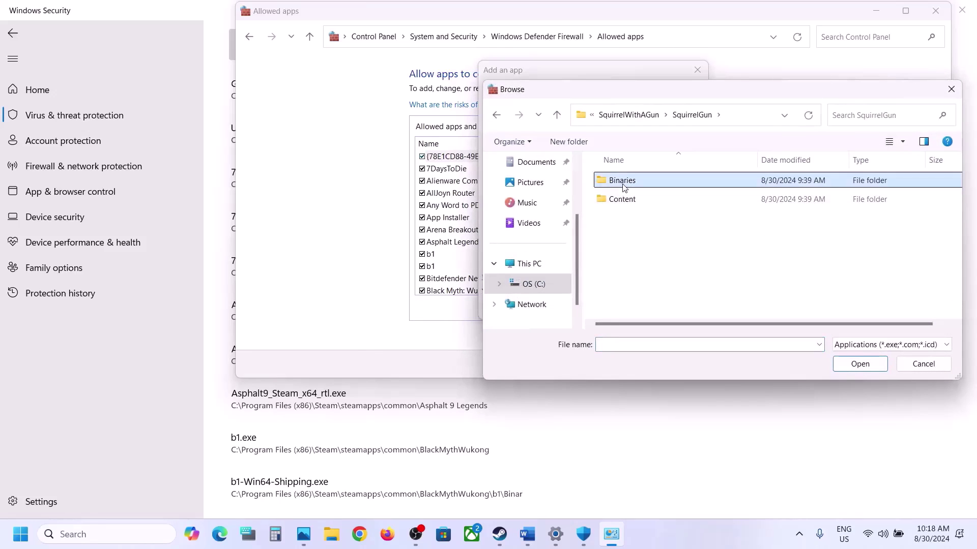
pyautogui.doubleClick(624, 181)
pyautogui.doubleClick(624, 182)
pyautogui.click(661, 201)
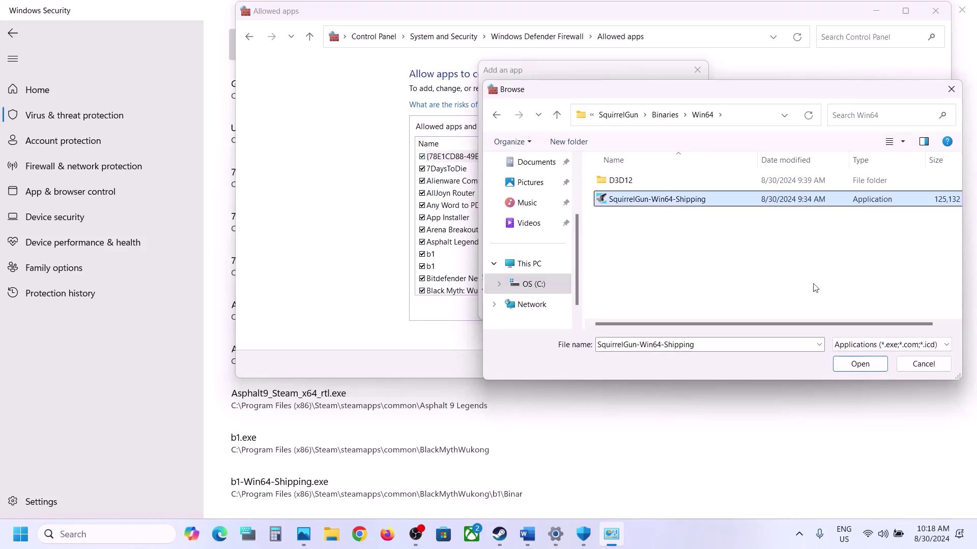
pyautogui.click(859, 364)
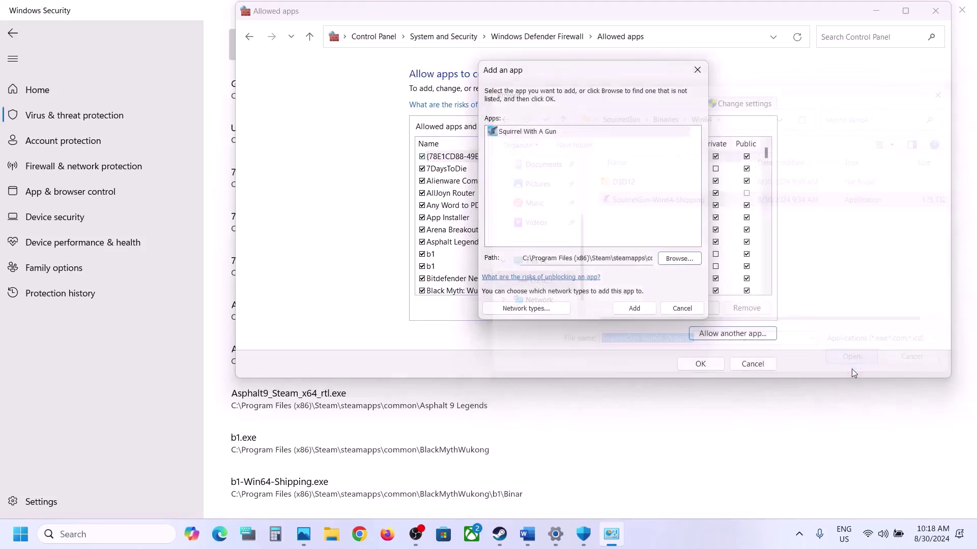
pyautogui.click(625, 310)
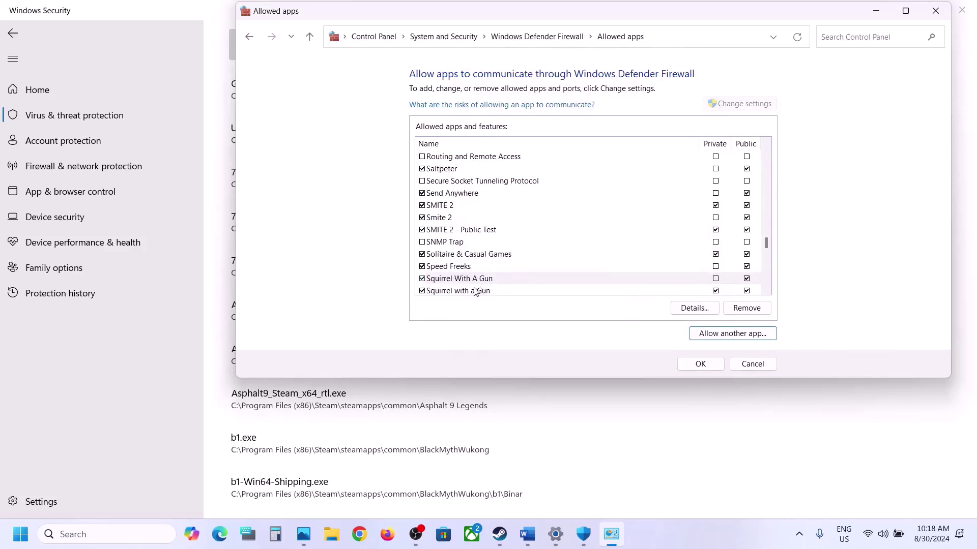
pyautogui.click(475, 291)
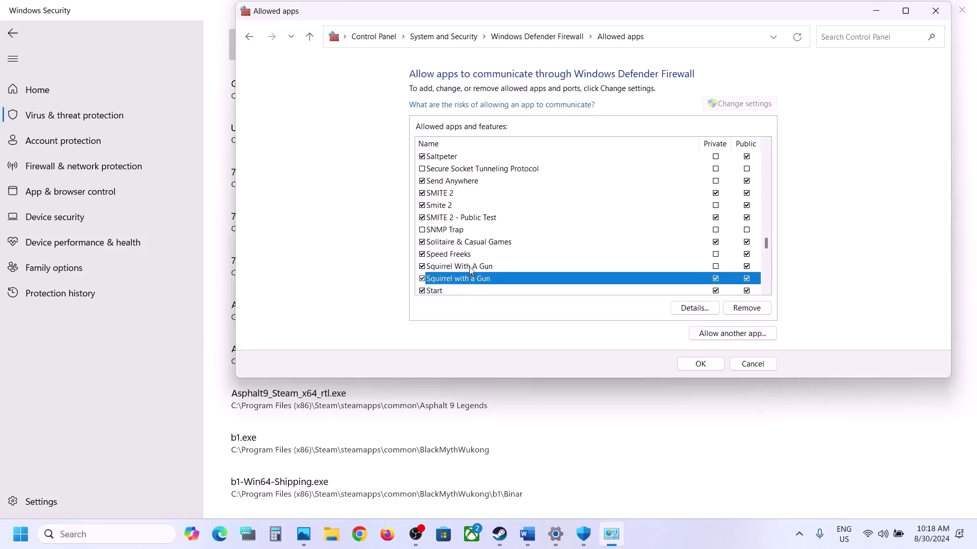
pyautogui.click(700, 364)
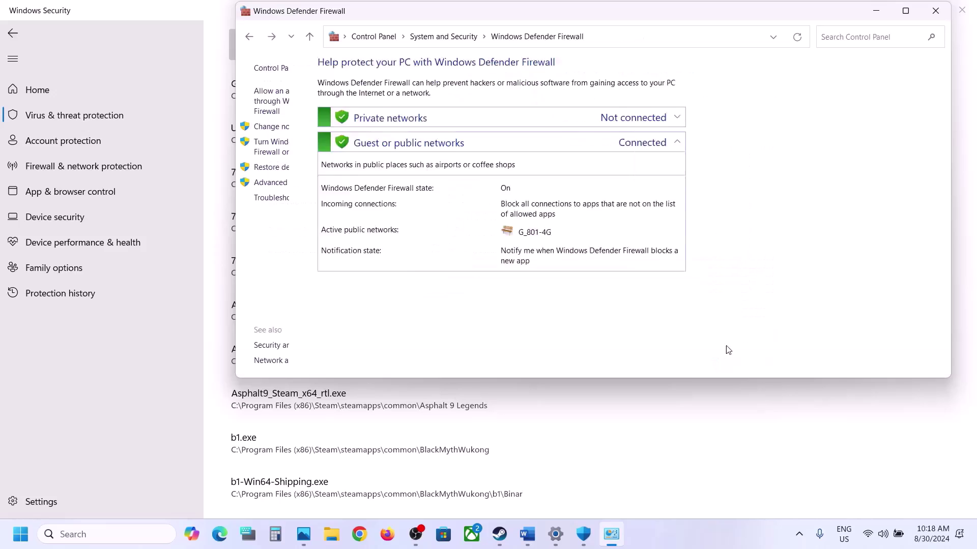
# - Close Control Panel and Windows Security, and read Step 4 in the Word document about clean graphics driver installation and its NVIDIA and AMD links
pyautogui.click(934, 10)
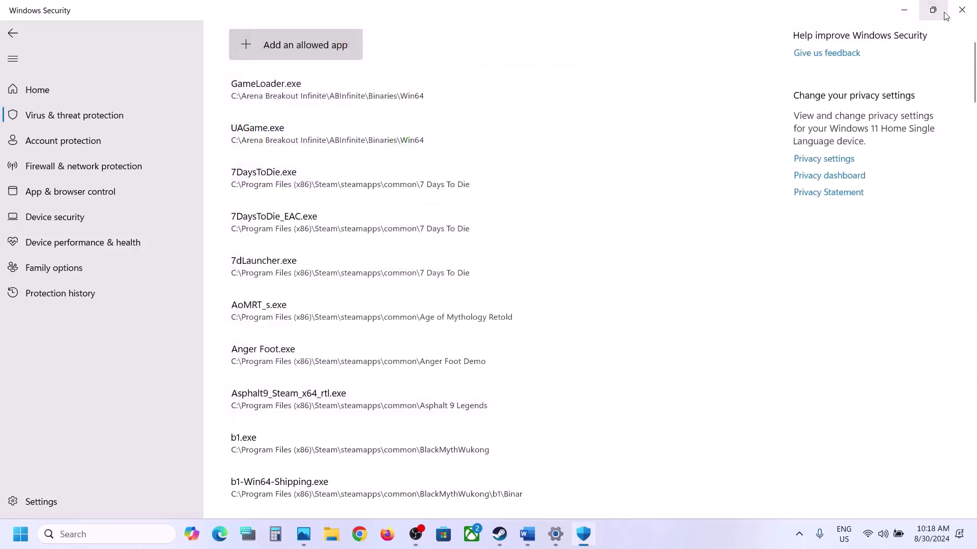
pyautogui.click(960, 12)
pyautogui.click(959, 11)
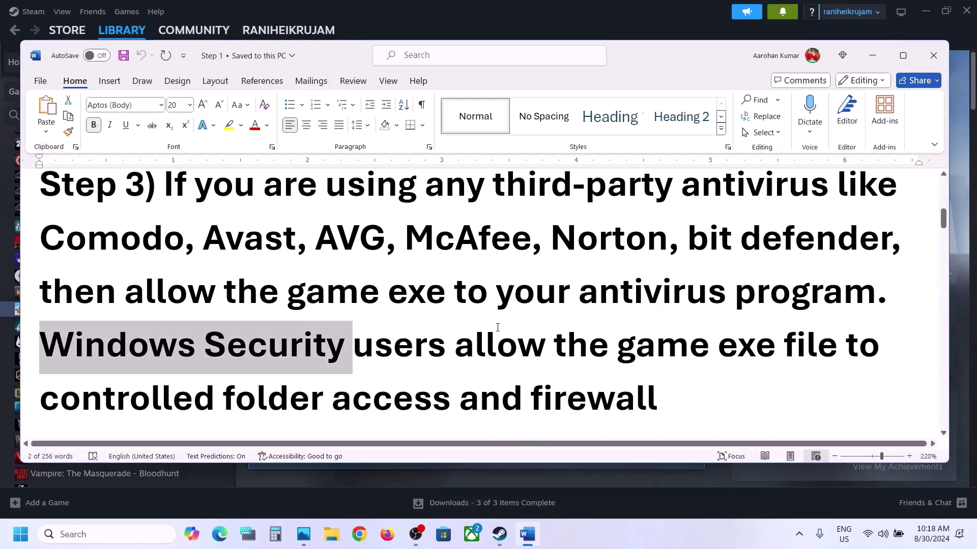
pyautogui.scroll(-4, 170, 333)
pyautogui.moveTo(164, 325); pyautogui.dragTo(436, 327)
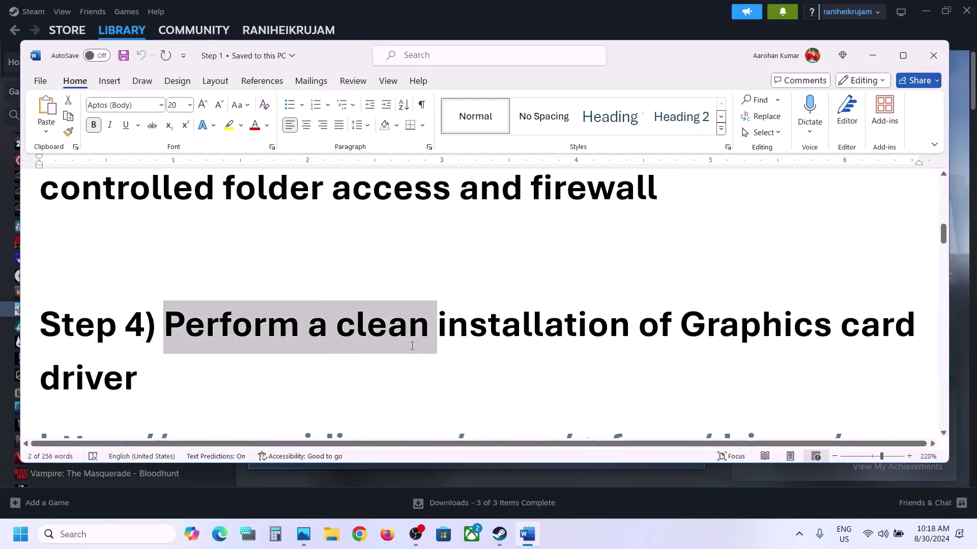
pyautogui.scroll(-2, 224, 297)
pyautogui.moveTo(216, 295); pyautogui.dragTo(550, 322)
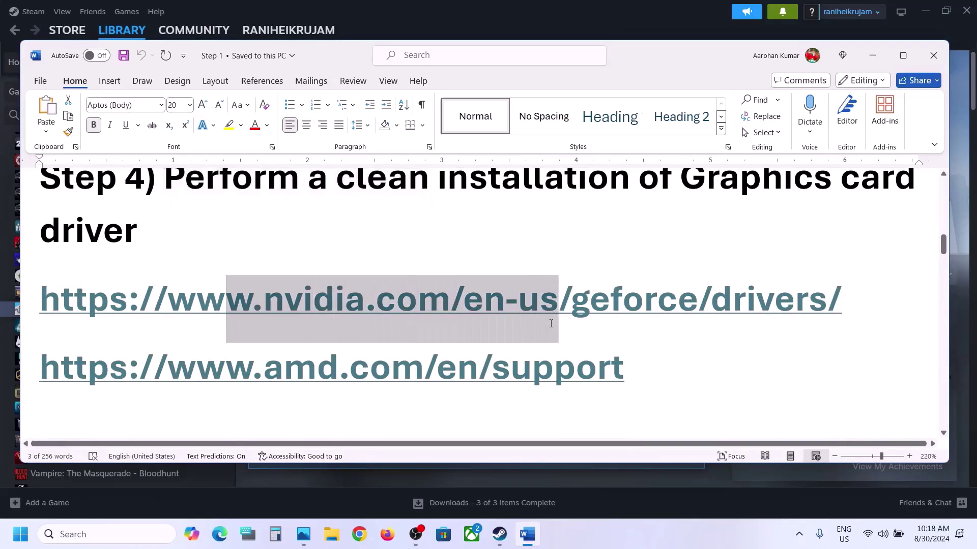
pyautogui.moveTo(216, 368); pyautogui.dragTo(457, 370)
# - Switch to NVIDIA's drivers page in Chrome and search manually for GeForce RTX 30 Series (Notebooks), GeForce RTX 3050 Laptop GPU, Windows 11 drivers
pyautogui.click(557, 29)
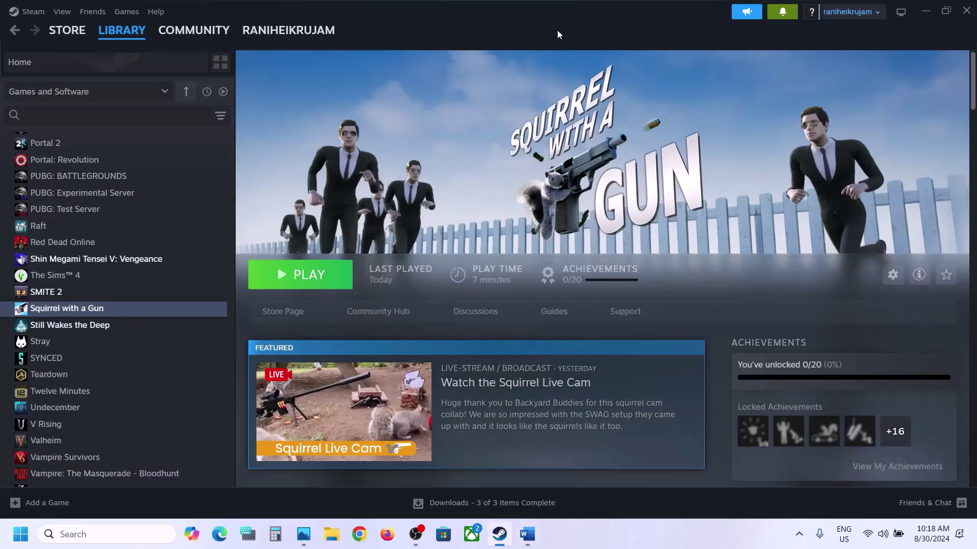
pyautogui.click(661, 542)
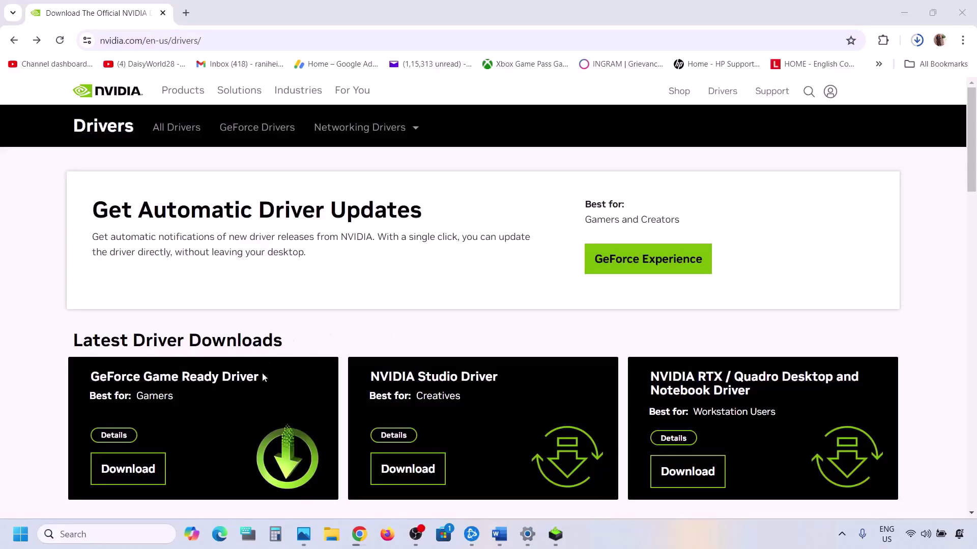
pyautogui.scroll(-8, 226, 364)
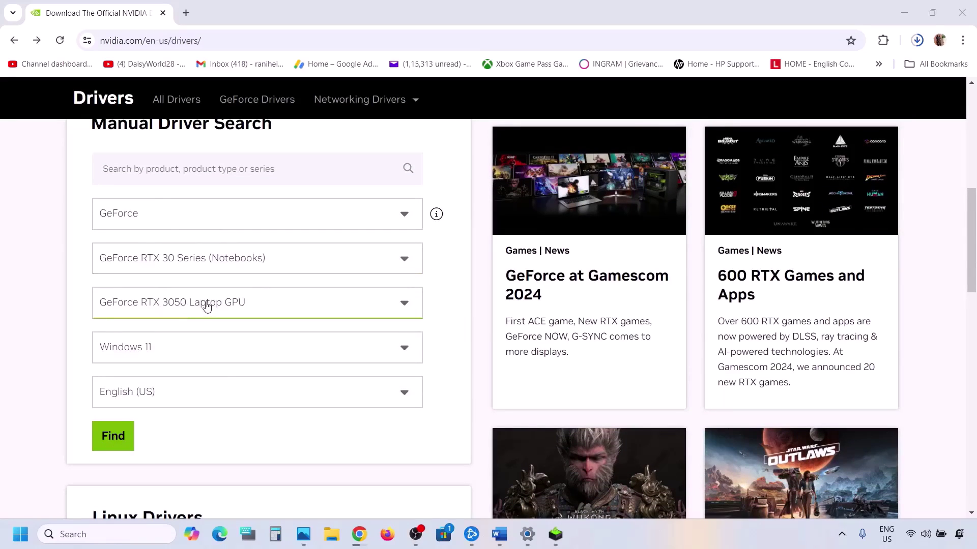
pyautogui.click(183, 272)
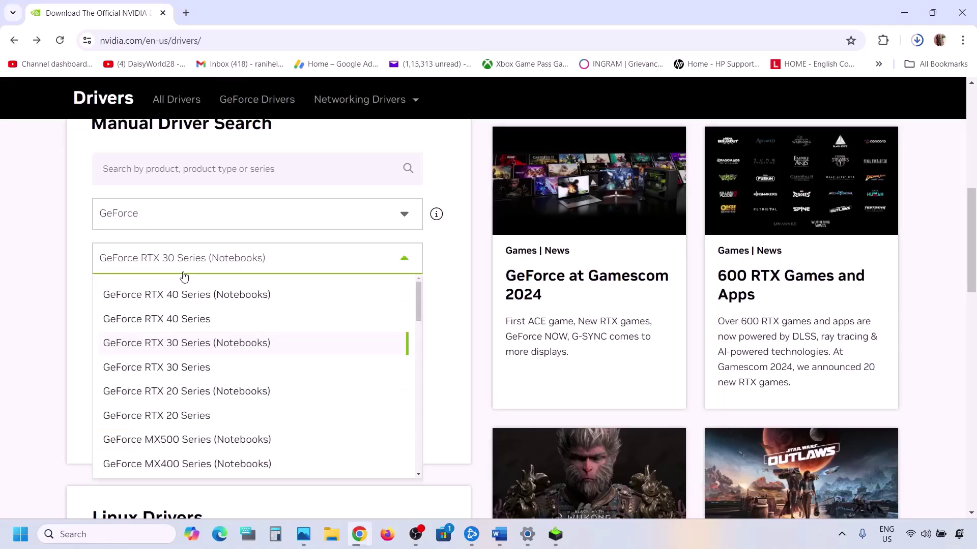
pyautogui.click(79, 281)
pyautogui.click(144, 361)
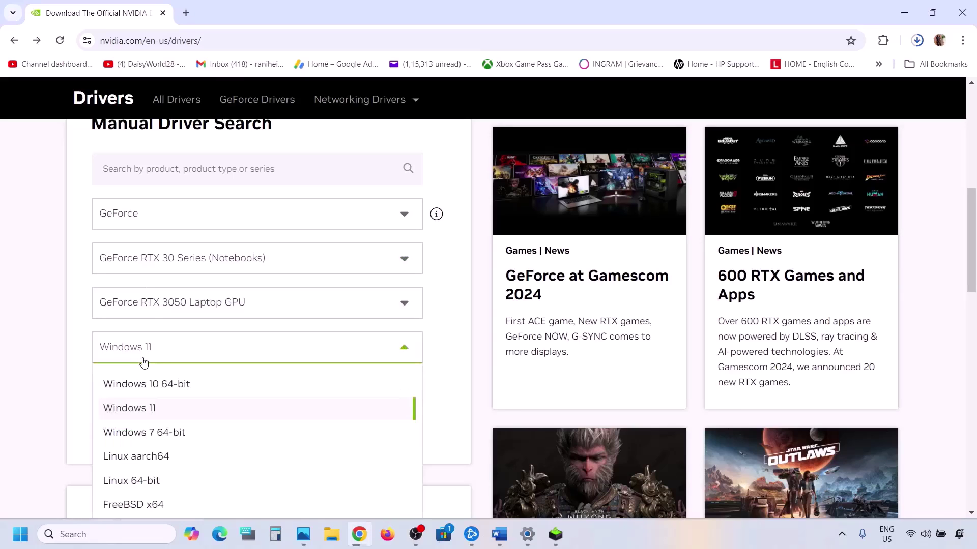
pyautogui.click(53, 332)
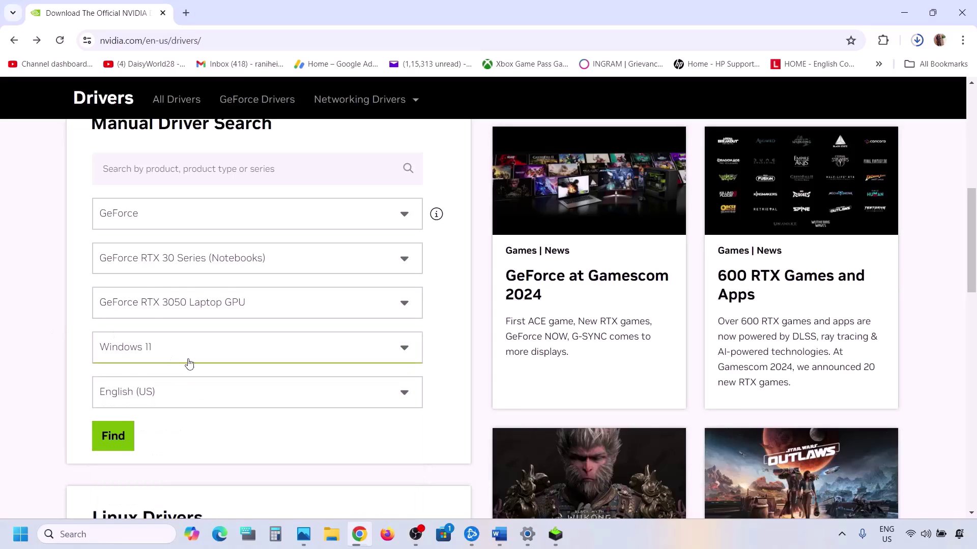
pyautogui.scroll(-1, 188, 364)
pyautogui.click(114, 382)
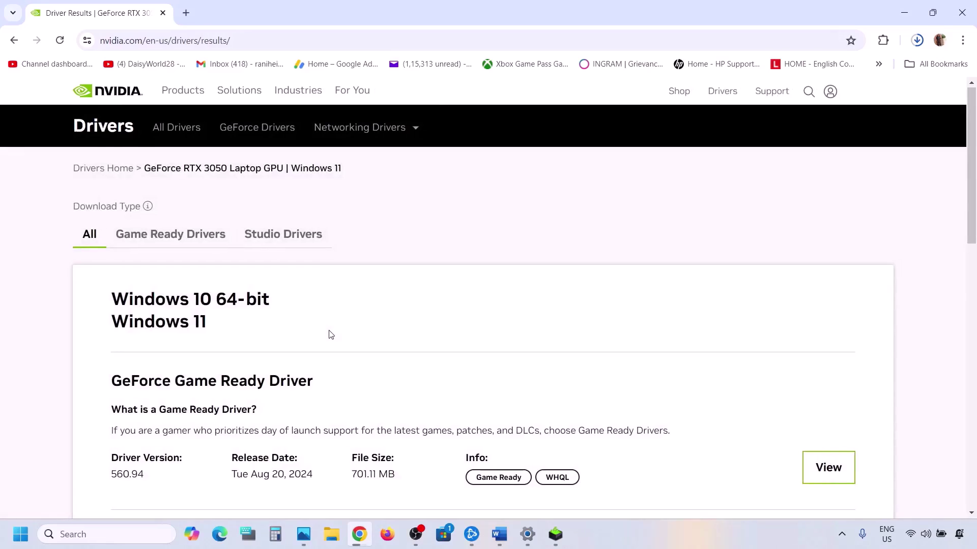
# - Check the driver version of the GeForce Game Ready Driver in the results and open its details page
pyautogui.scroll(-3, 331, 335)
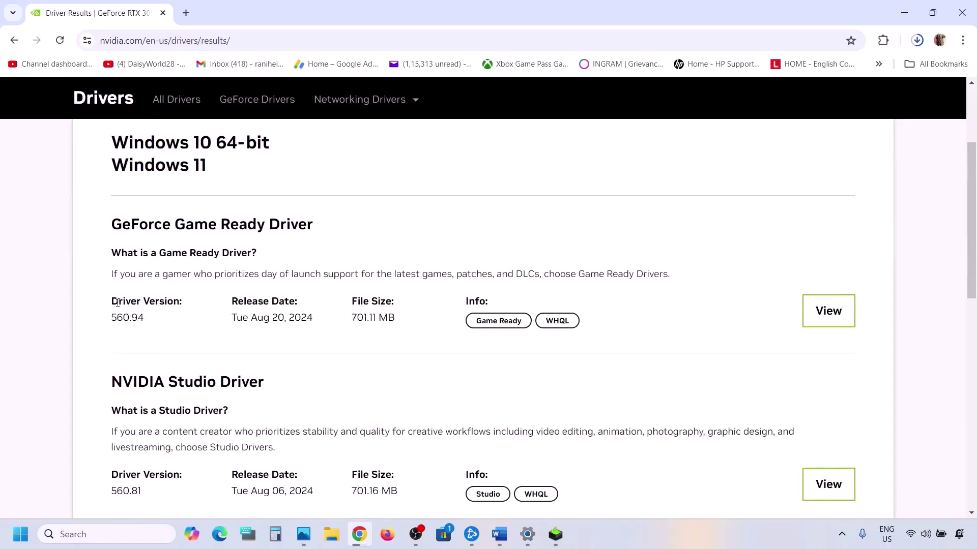
pyautogui.moveTo(117, 303); pyautogui.dragTo(178, 299)
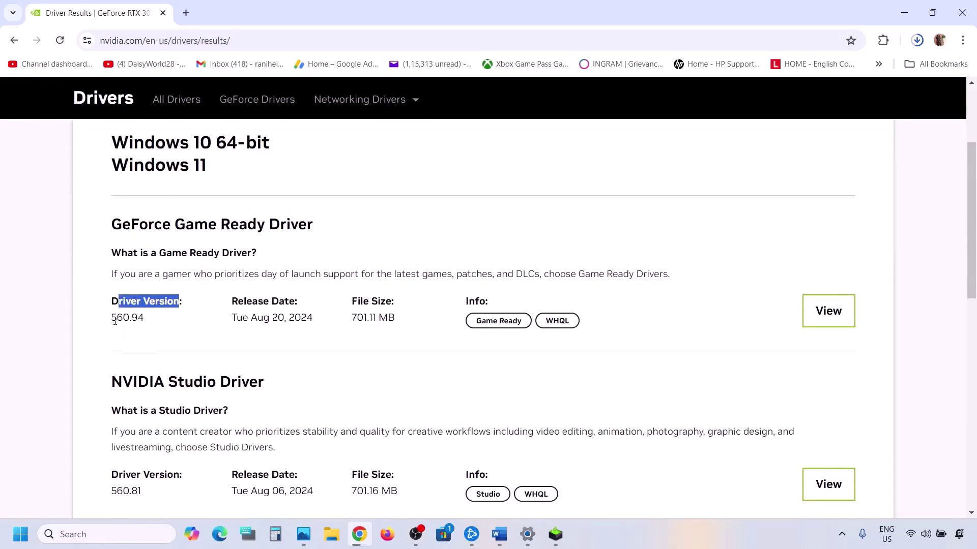
pyautogui.moveTo(116, 319); pyautogui.dragTo(157, 319)
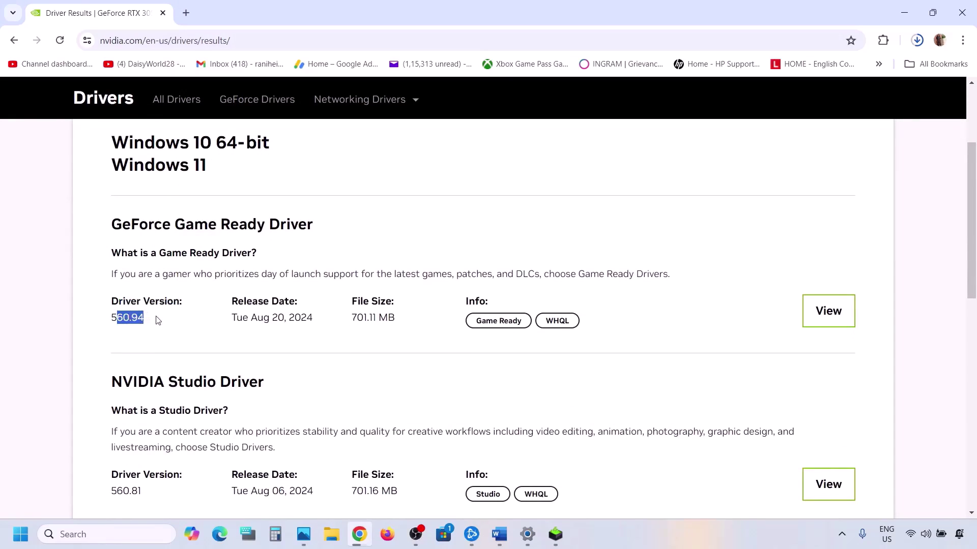
pyautogui.click(832, 310)
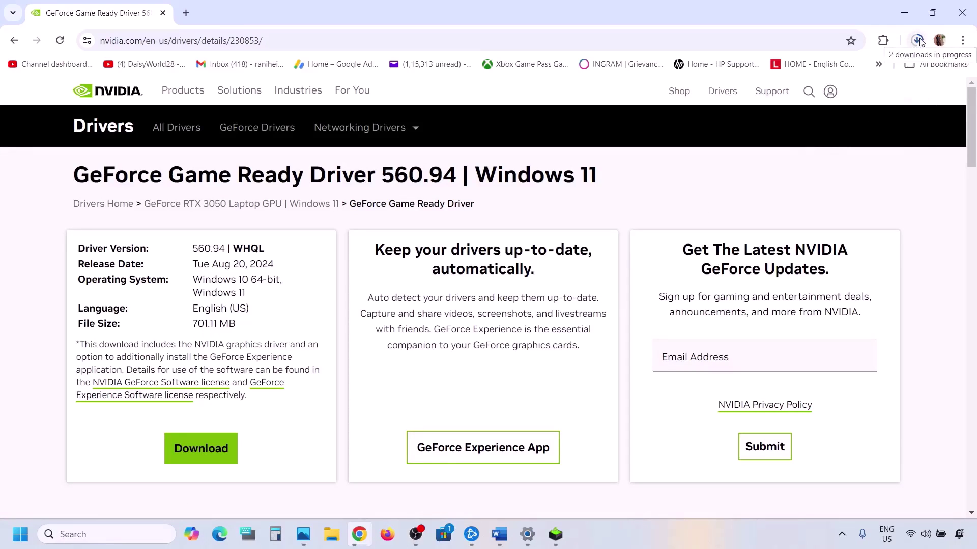
# - Start a Custom (Advanced) installation of the NVIDIA Graphics Driver and GeForce Experience in the NVIDIA Installer with Perform a clean installation enabled
pyautogui.click(556, 542)
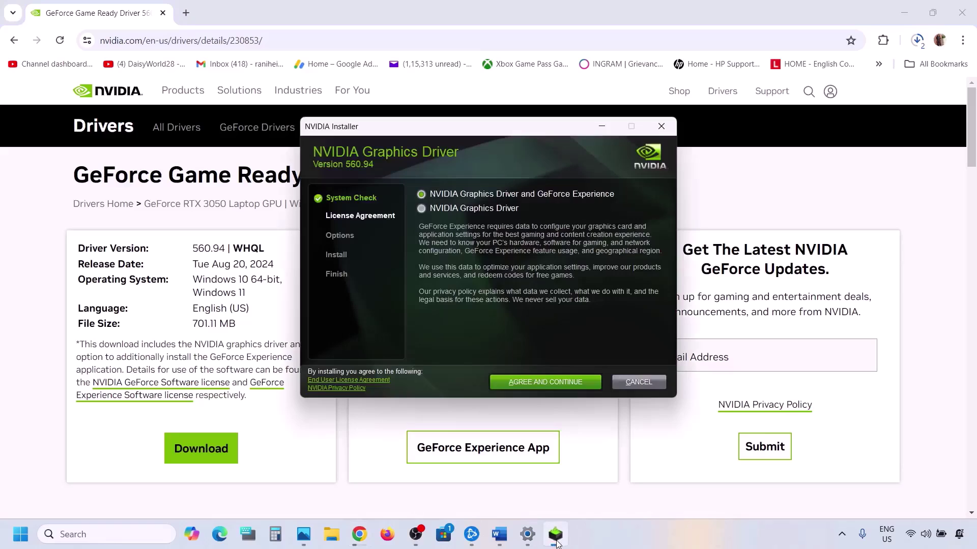
pyautogui.click(547, 382)
pyautogui.click(447, 267)
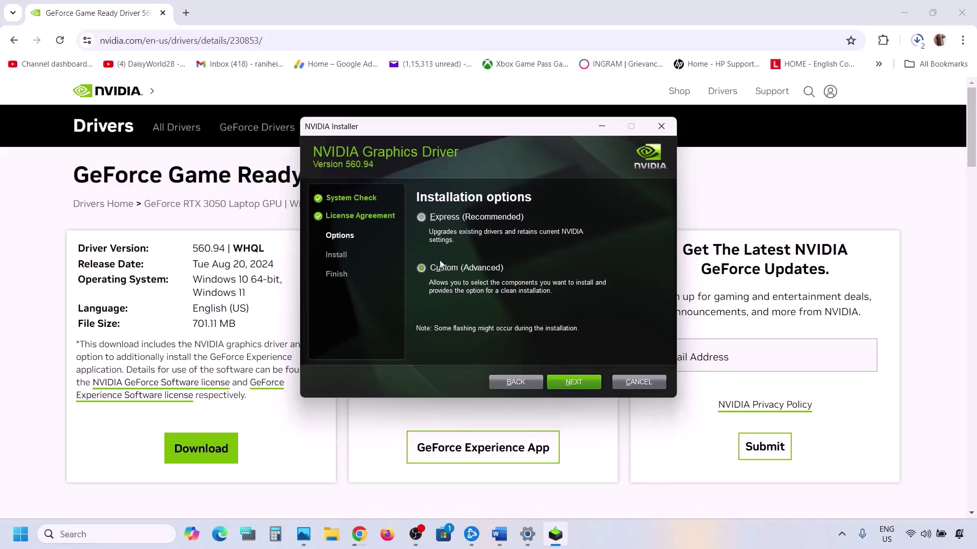
pyautogui.click(564, 384)
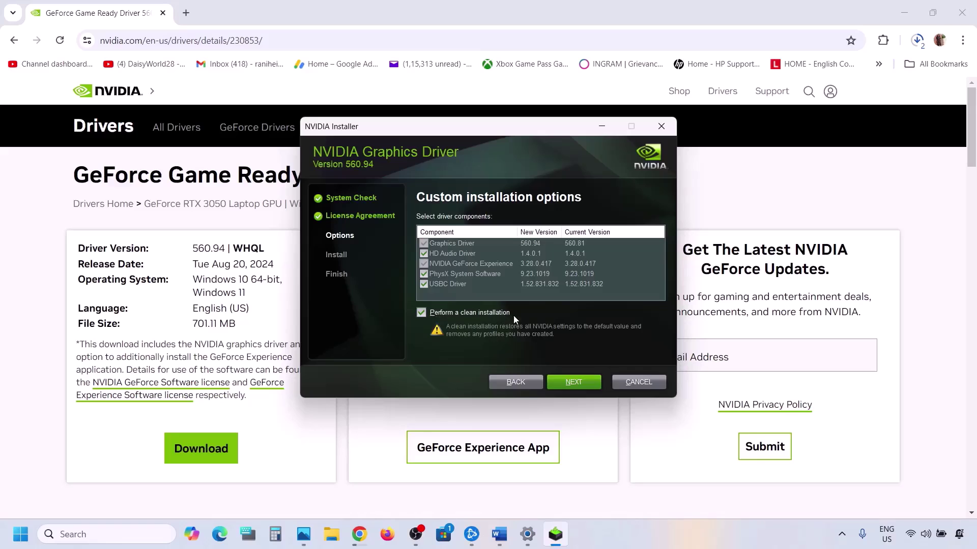
pyautogui.click(576, 384)
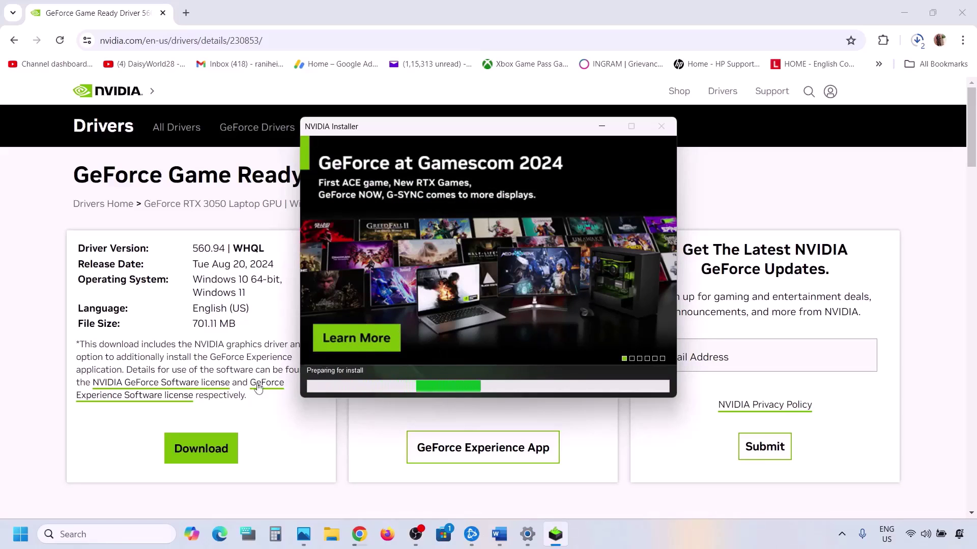
# - Bring up the computer's power options and dismiss them without restarting
pyautogui.click(20, 534)
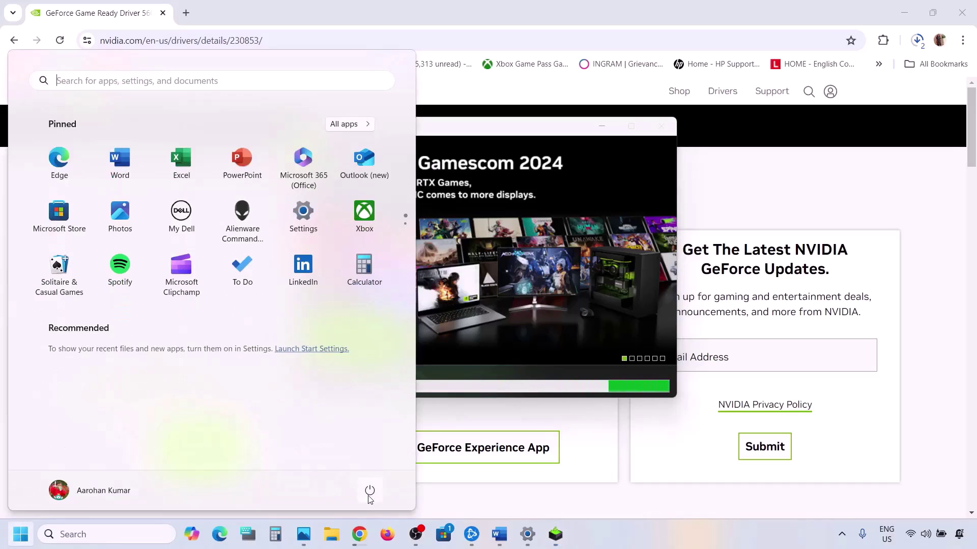
pyautogui.click(369, 491)
pyautogui.click(618, 285)
pyautogui.click(618, 285)
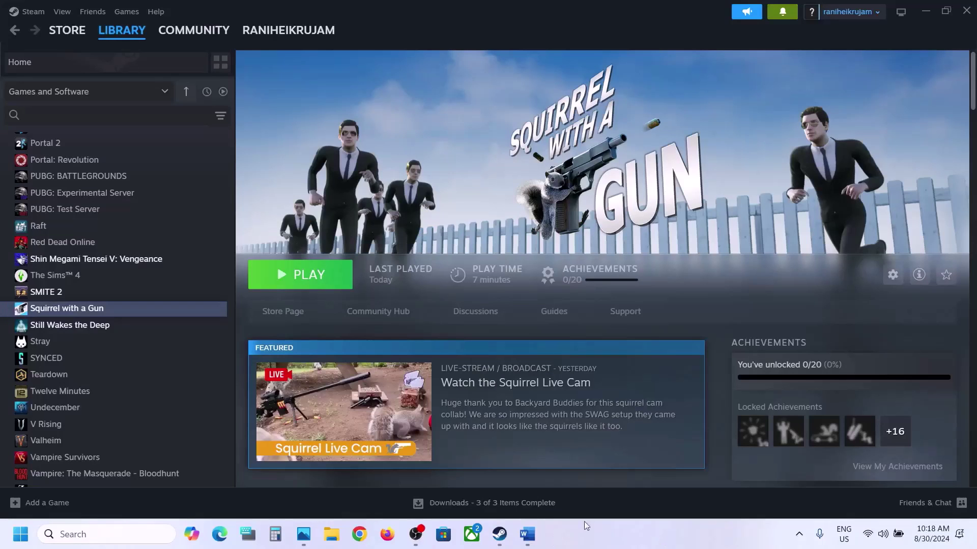
# - Copy the word "graphics" from Step 5 in the Word document, search Windows for it and open Graphics settings
pyautogui.click(527, 535)
pyautogui.scroll(-4, 432, 337)
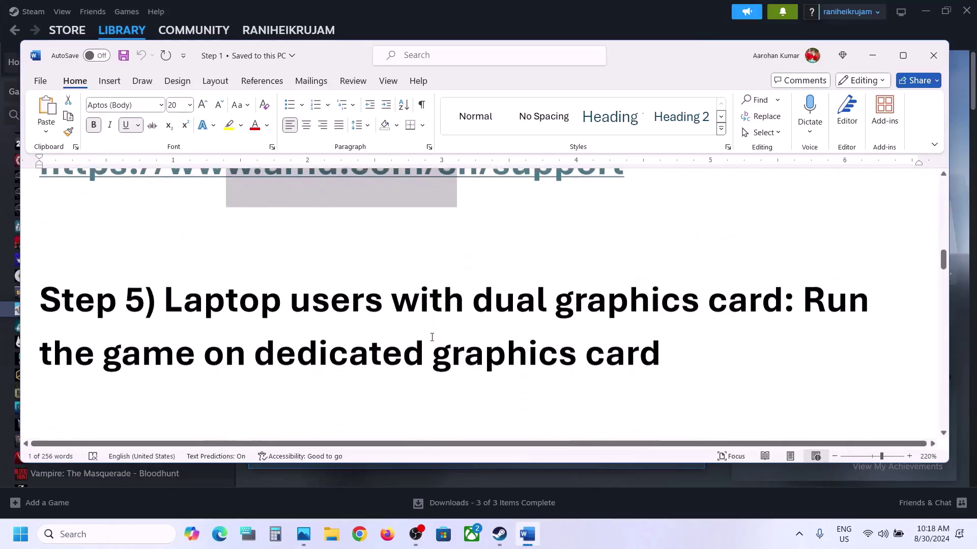
pyautogui.doubleClick(631, 300)
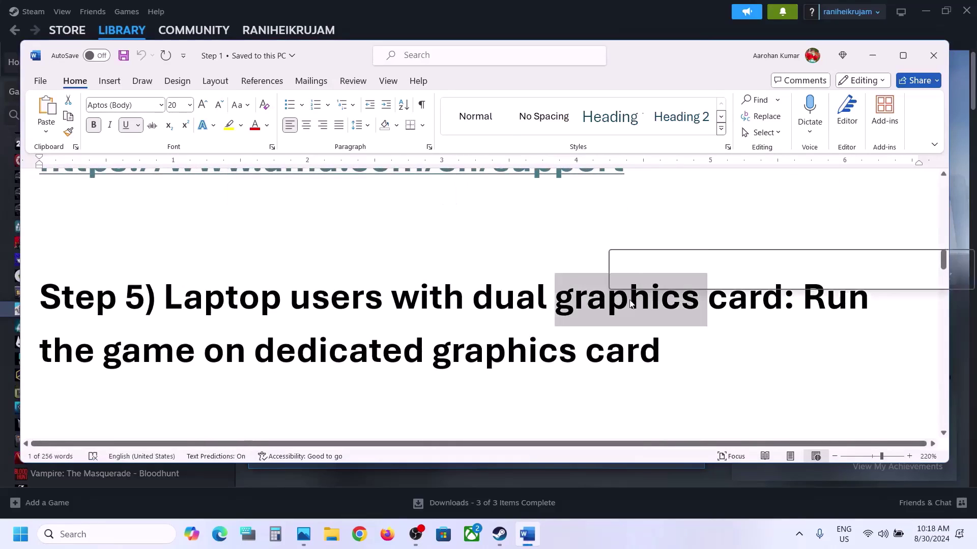
pyautogui.hotkey('ctrl', 'c')
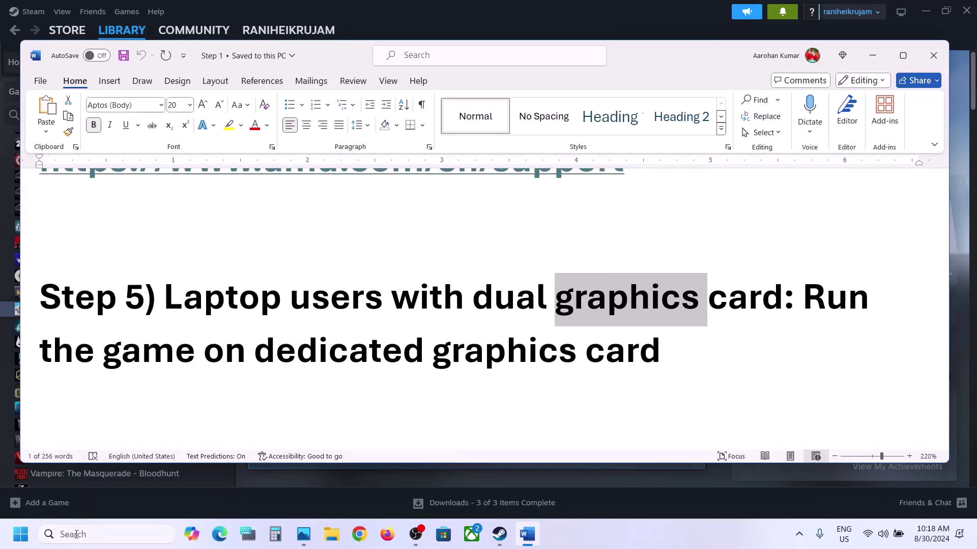
pyautogui.click(76, 534)
pyautogui.hotkey('ctrl', 'v')
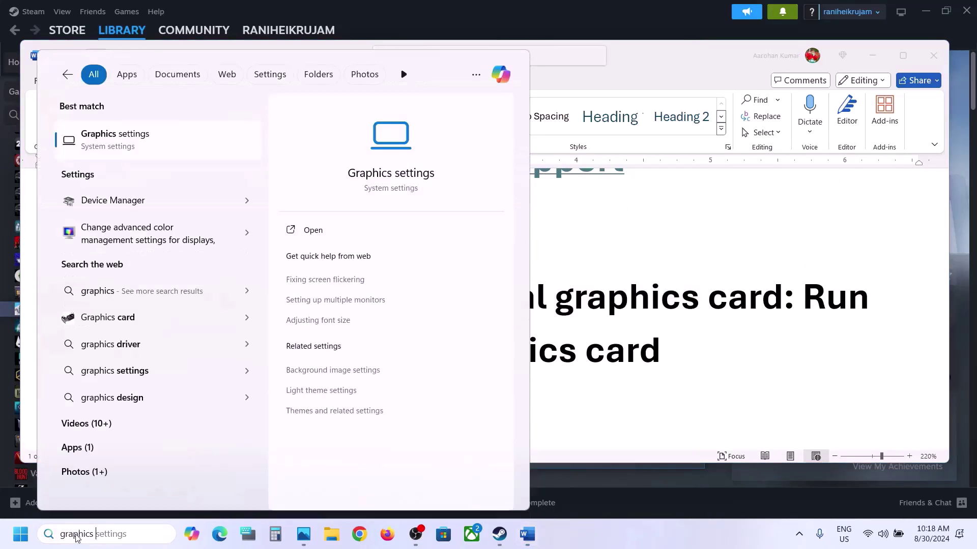
pyautogui.click(159, 150)
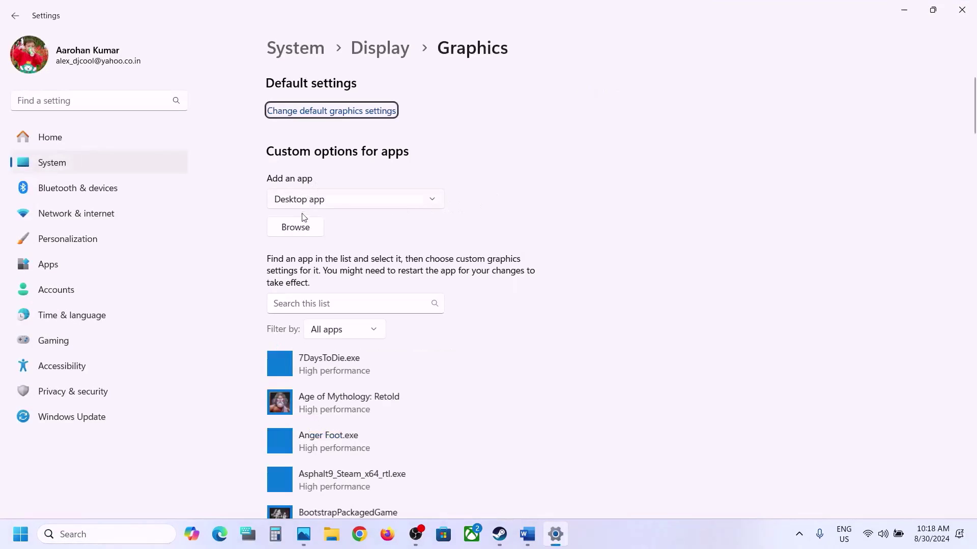
# - Add the SquirrelGun application from Steam's common > SquirrelWithAGun folder to the custom graphics apps and set its preference to High performance
pyautogui.click(299, 233)
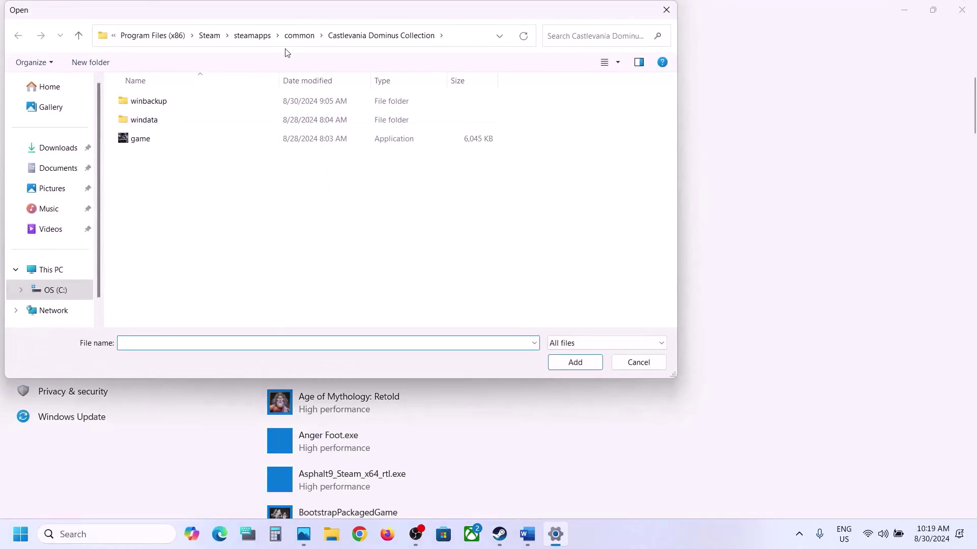
pyautogui.click(299, 43)
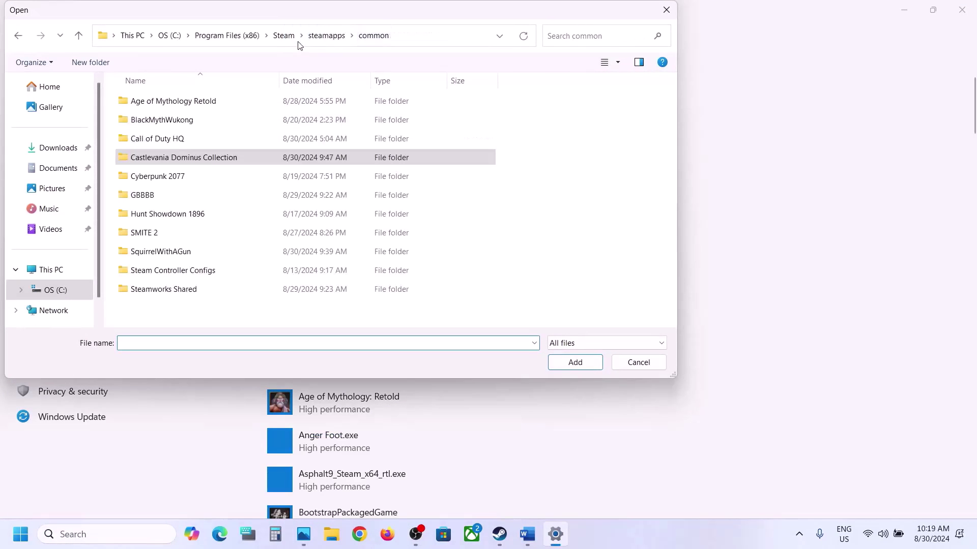
pyautogui.doubleClick(204, 251)
pyautogui.click(159, 144)
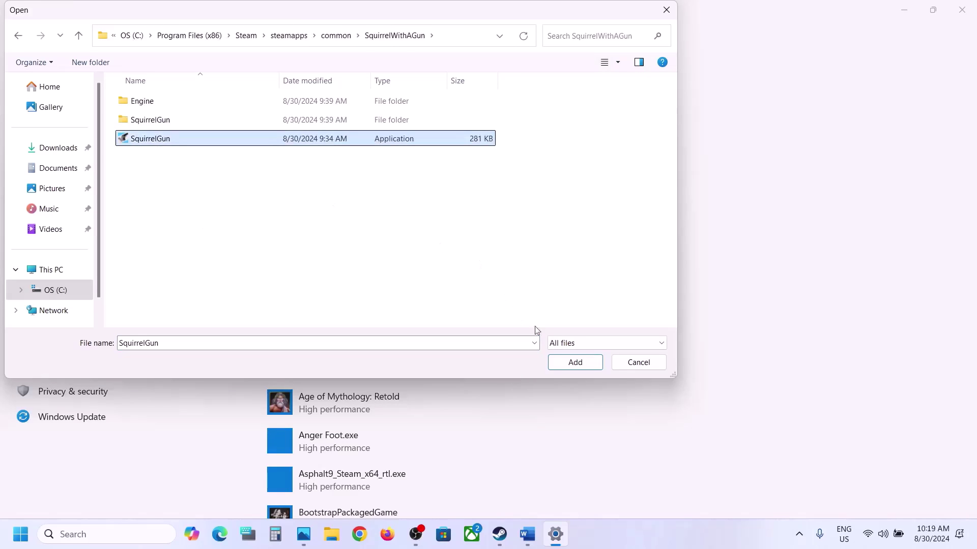
pyautogui.click(573, 366)
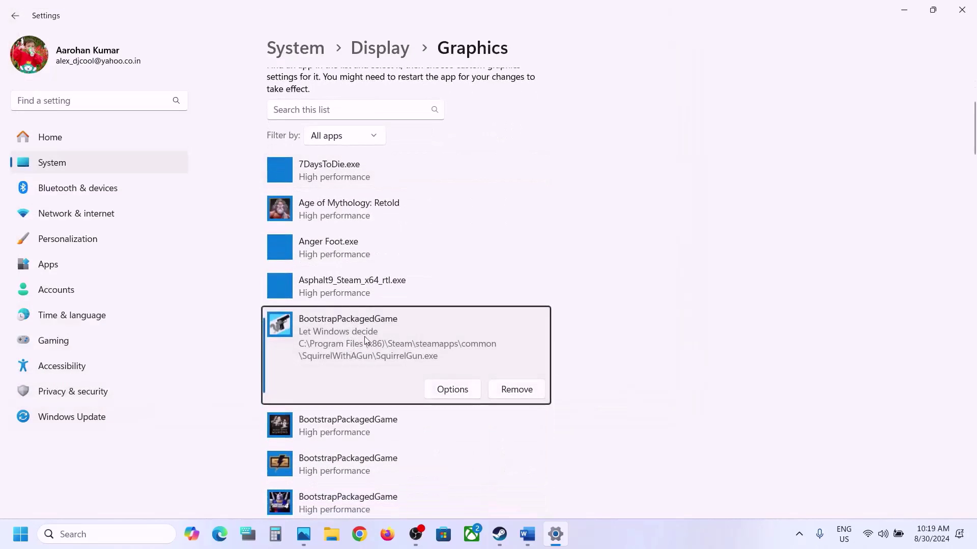
pyautogui.click(446, 390)
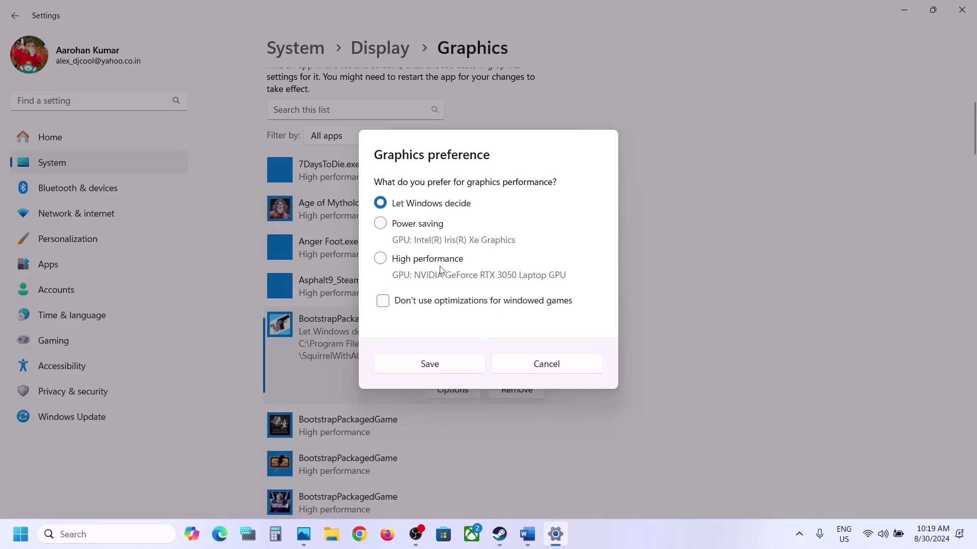
pyautogui.click(454, 372)
# - Add SquirrelGun-Win64-Shipping from SquirrelGun > Binaries > Win64 to the graphics apps, set it to High performance and close Settings
pyautogui.click(298, 231)
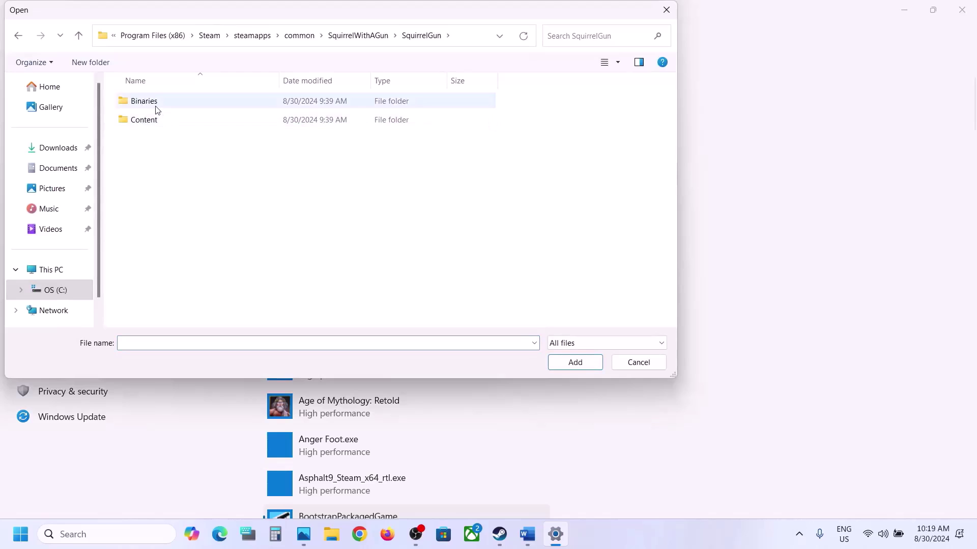
pyautogui.doubleClick(155, 104)
pyautogui.doubleClick(155, 106)
pyautogui.click(201, 118)
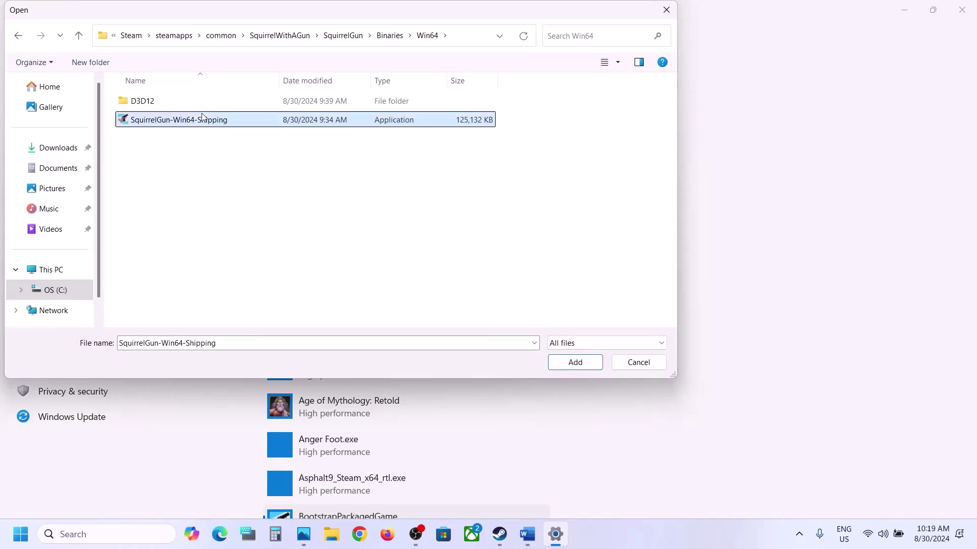
pyautogui.click(575, 362)
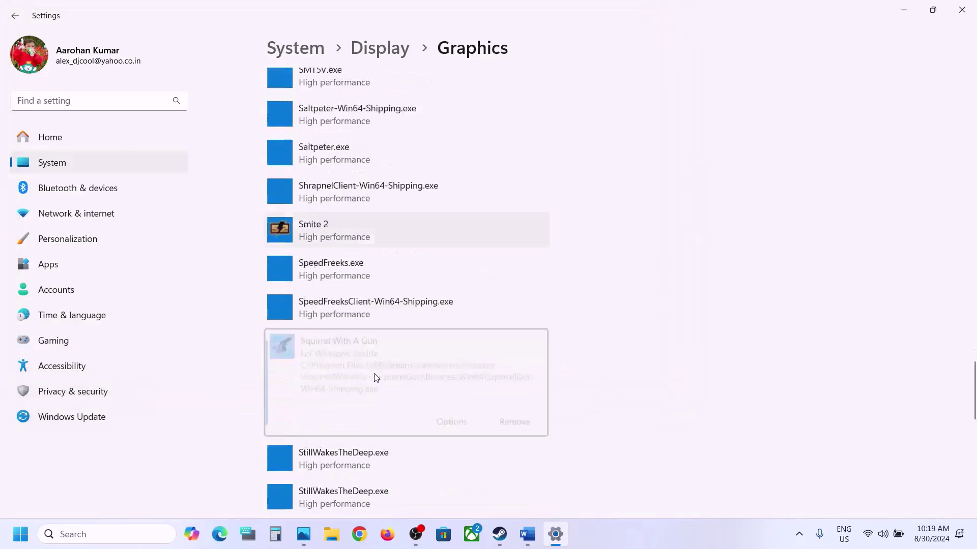
pyautogui.click(442, 299)
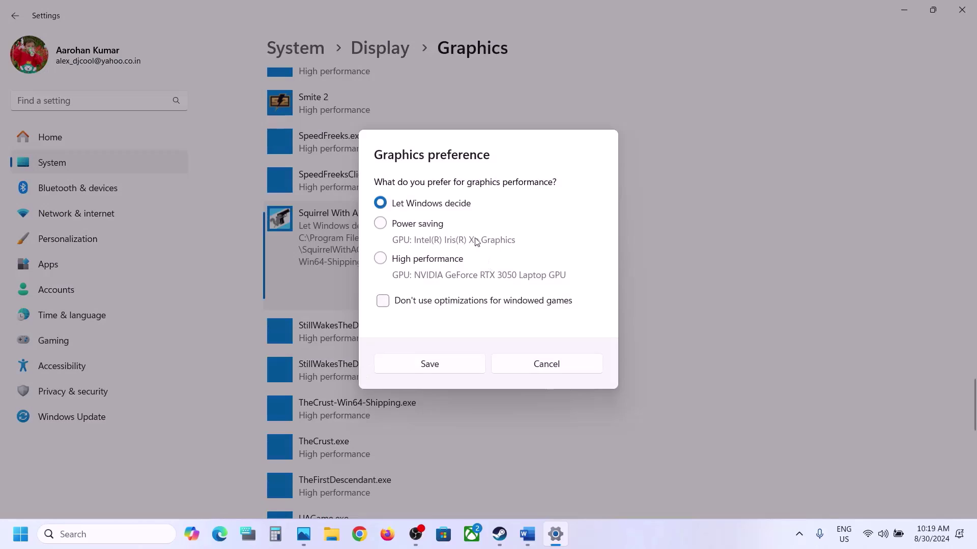
pyautogui.click(460, 373)
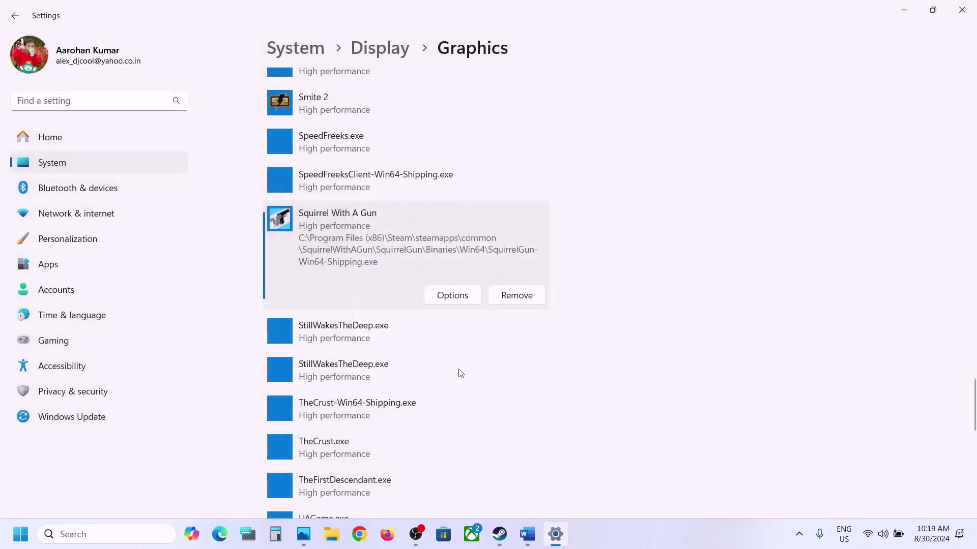
pyautogui.click(961, 10)
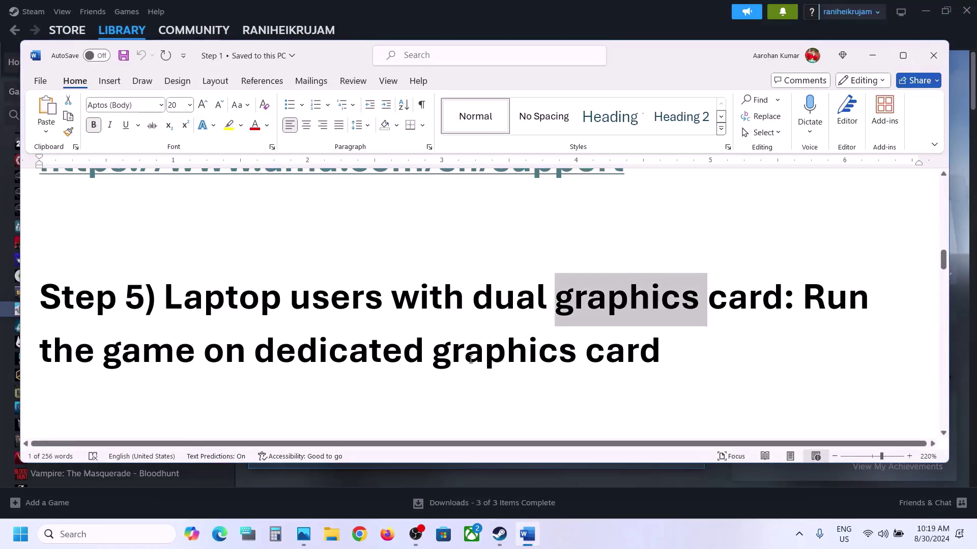
# - Highlight Step 6 in the Word document, then verify the integrity of Squirrel with a Gun's installed files in Steam
pyautogui.scroll(-3, 458, 353)
pyautogui.moveTo(219, 316); pyautogui.dragTo(427, 313)
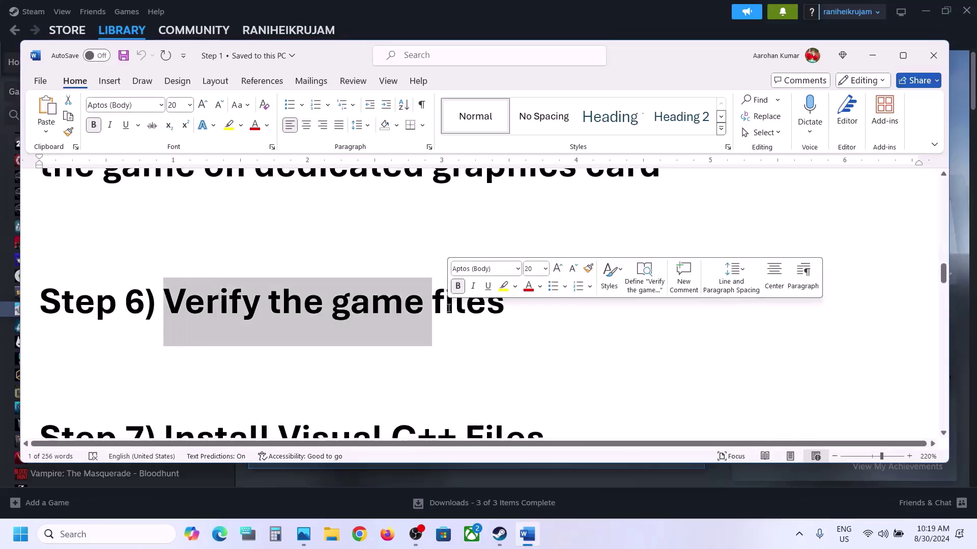
pyautogui.click(508, 23)
pyautogui.rightClick(61, 318)
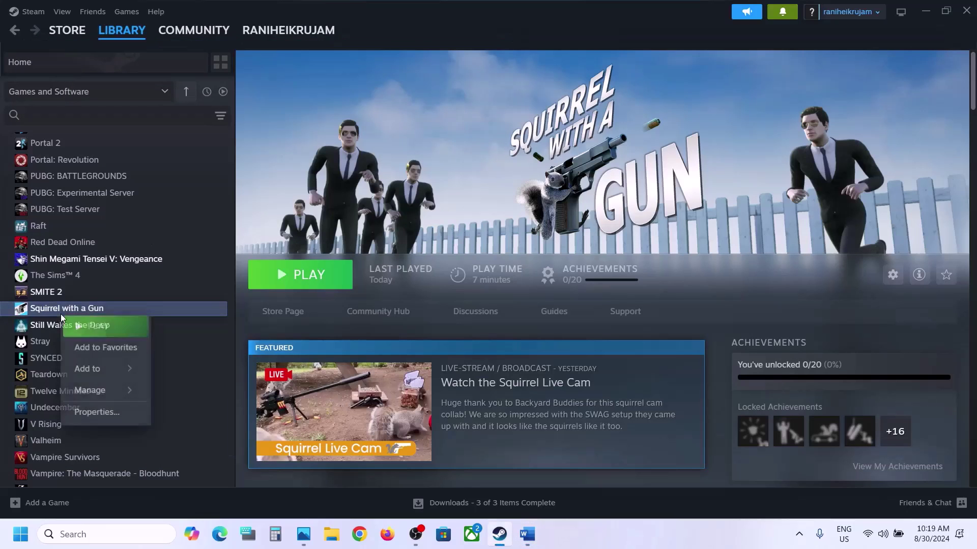
pyautogui.click(102, 411)
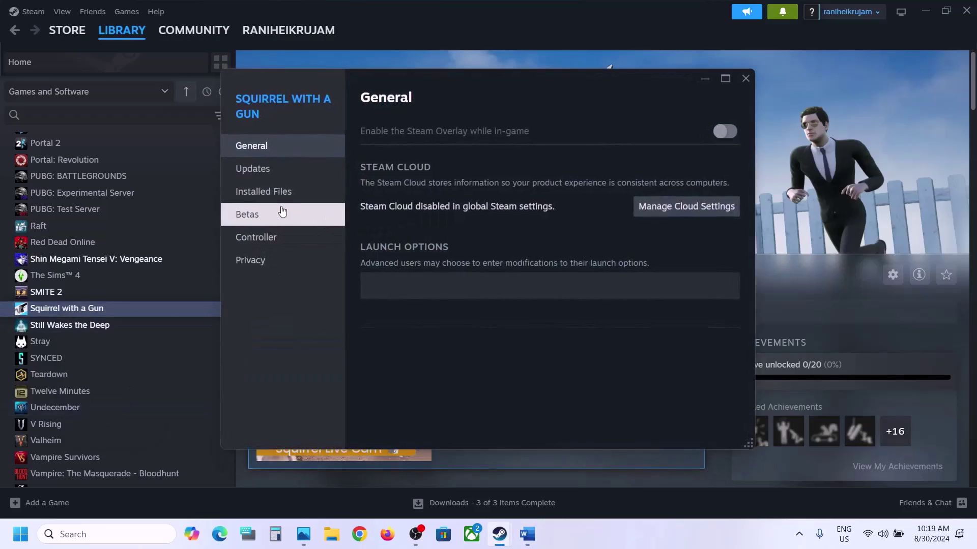
pyautogui.click(269, 193)
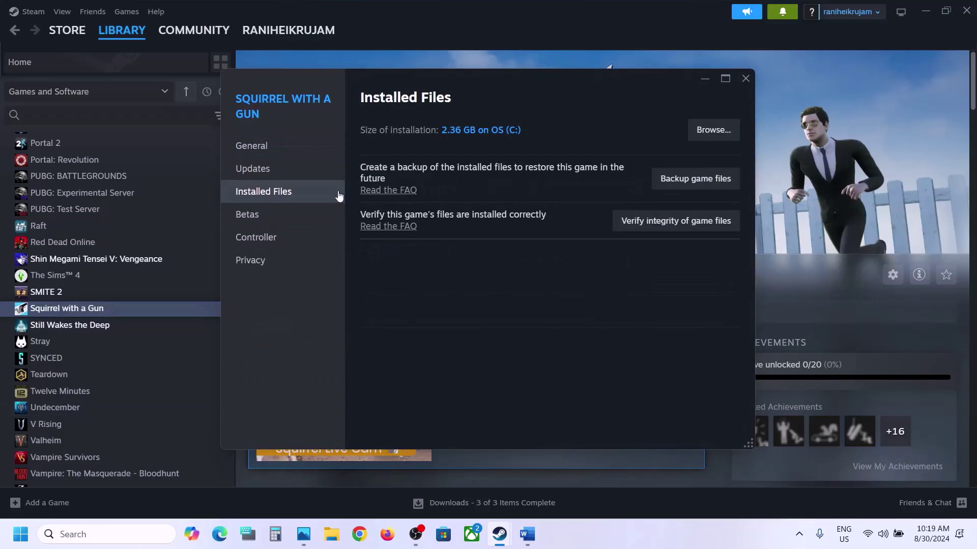
pyautogui.click(672, 221)
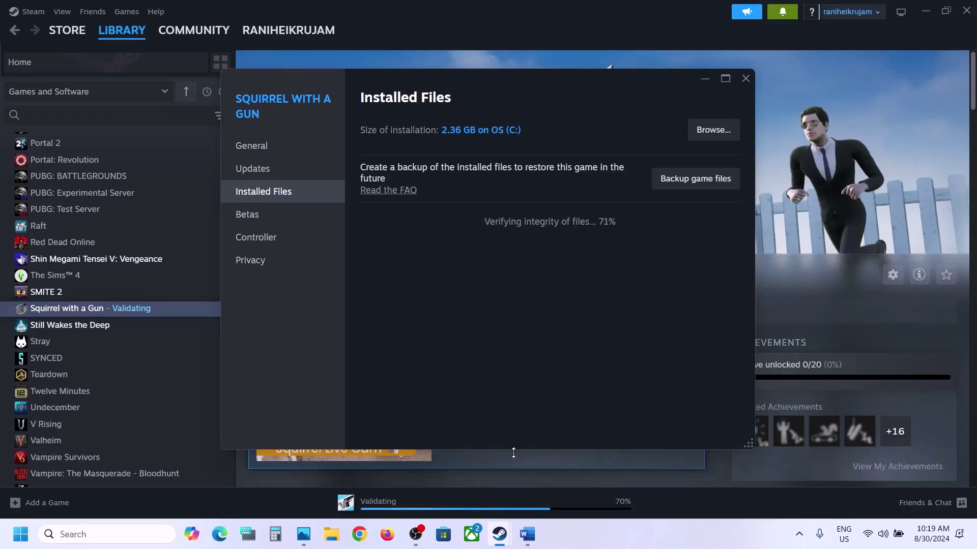
# - Copy the Visual C++ downloads link from Step 7 of the Word document and open it in Chrome
pyautogui.click(527, 534)
pyautogui.scroll(-3, 331, 339)
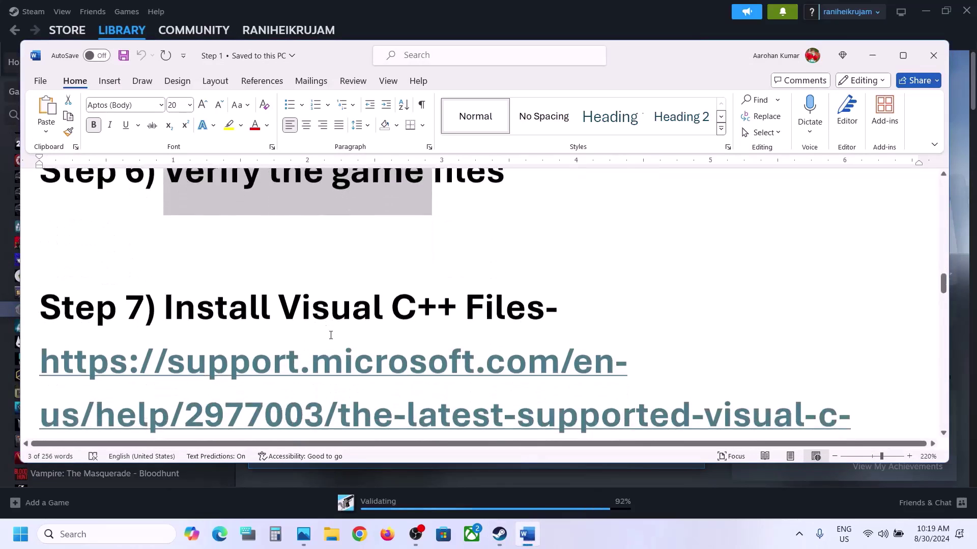
pyautogui.moveTo(164, 301); pyautogui.dragTo(544, 304)
pyautogui.scroll(-3, 293, 317)
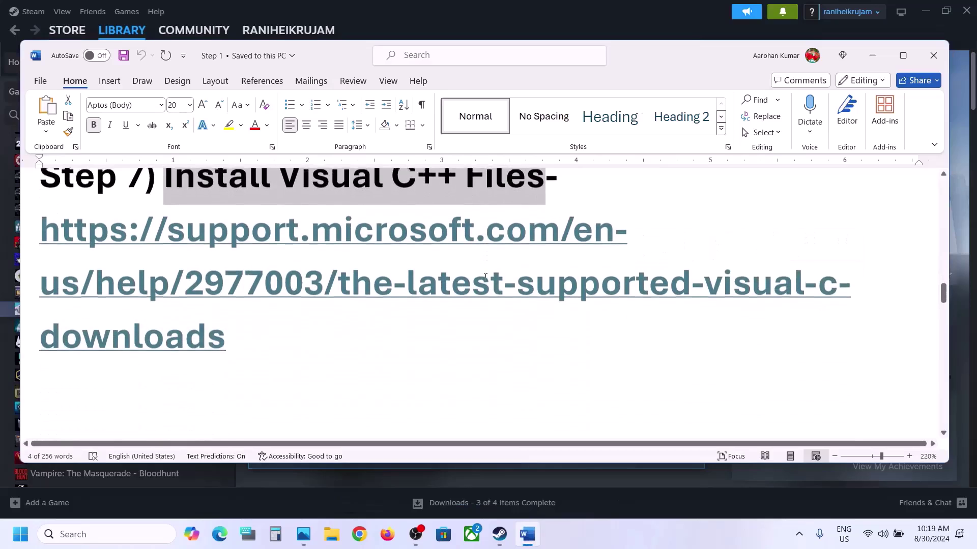
pyautogui.moveTo(274, 323); pyautogui.dragTo(41, 235)
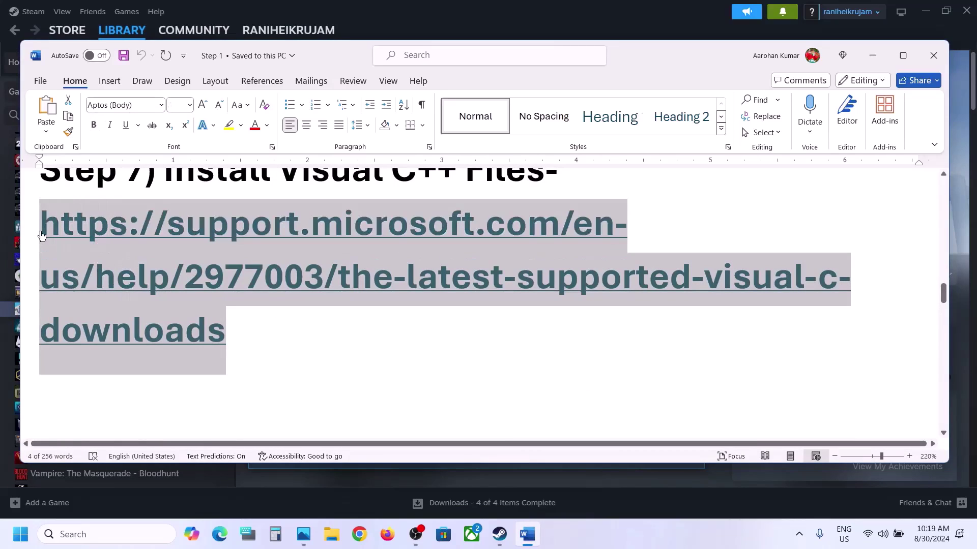
pyautogui.click(359, 534)
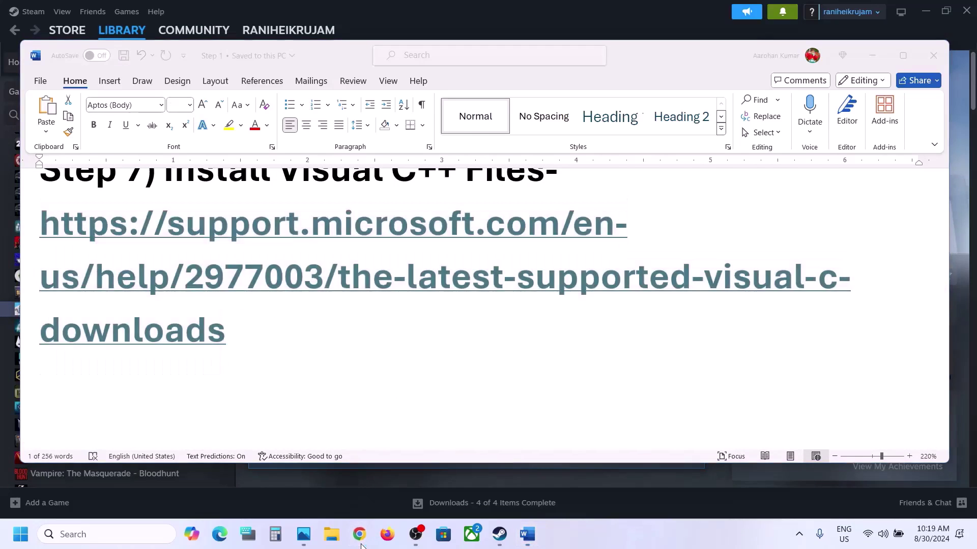
pyautogui.hotkey('ctrl', 'v')
pyautogui.press('Return')
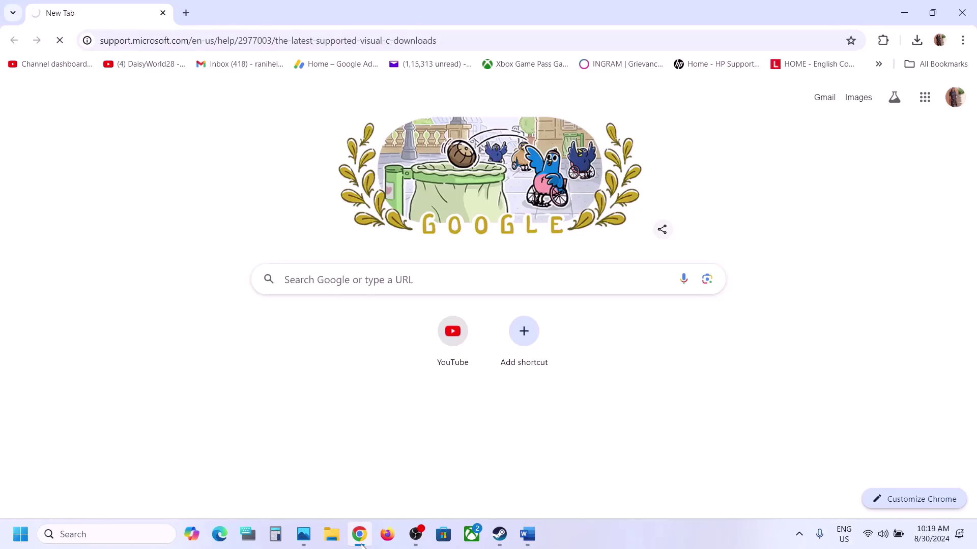
# - Download the X86 Visual C++ Redistributable from the Visual Studio 2015–2022 section and try to run its setup
pyautogui.scroll(-5, 322, 328)
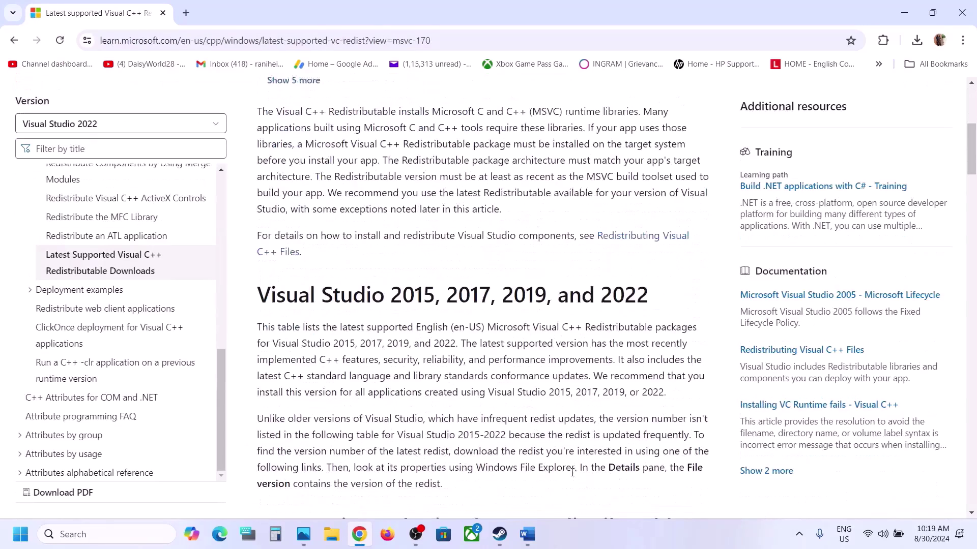
pyautogui.moveTo(300, 284); pyautogui.dragTo(557, 310)
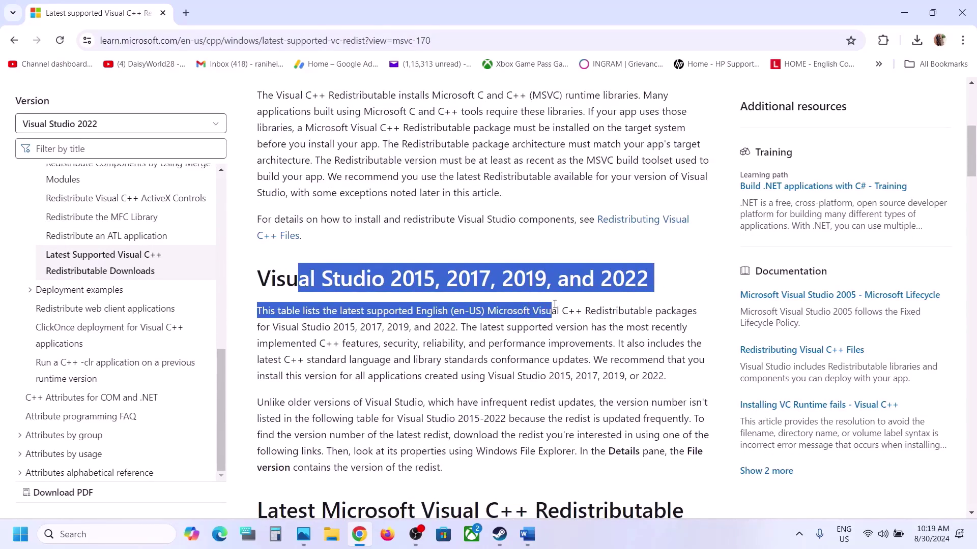
pyautogui.scroll(-5, 557, 310)
pyautogui.scroll(-2, 556, 307)
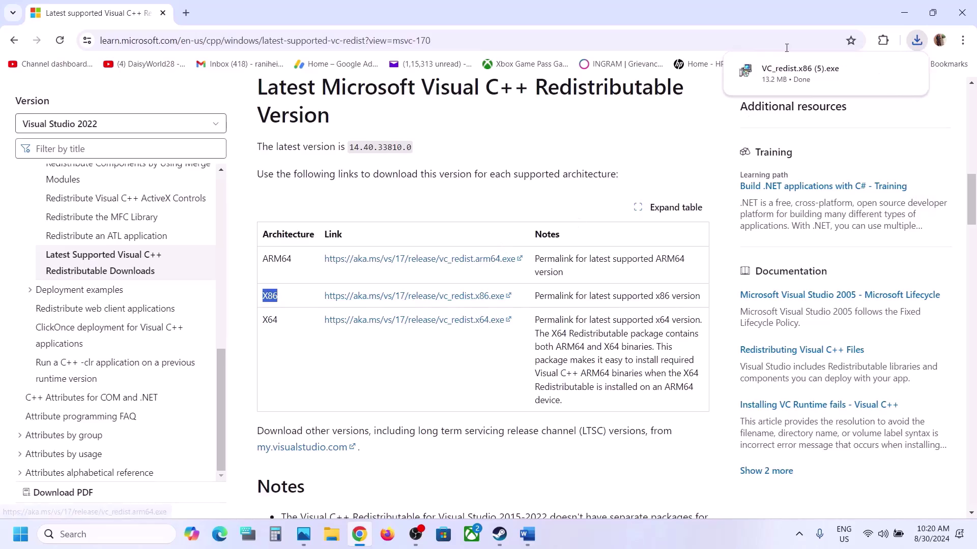
pyautogui.click(783, 78)
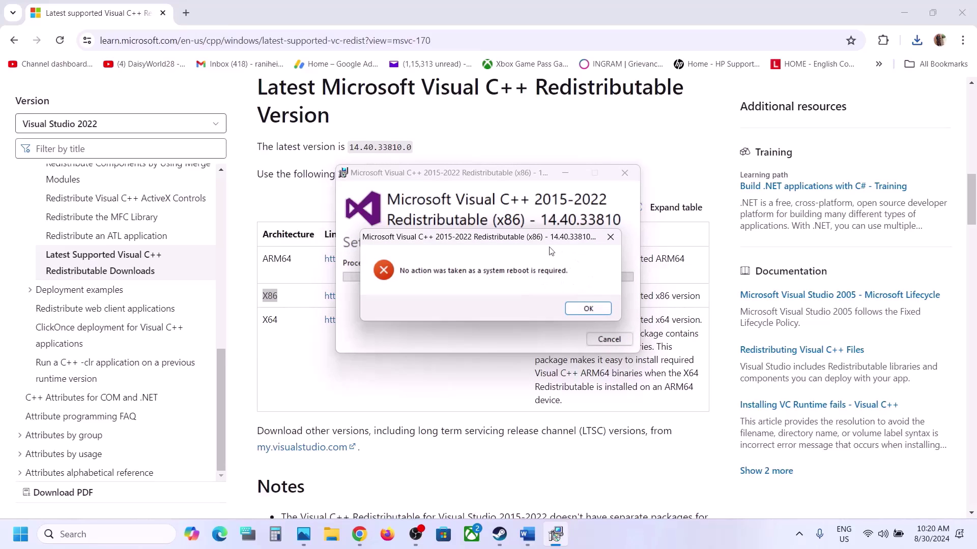
pyautogui.click(587, 309)
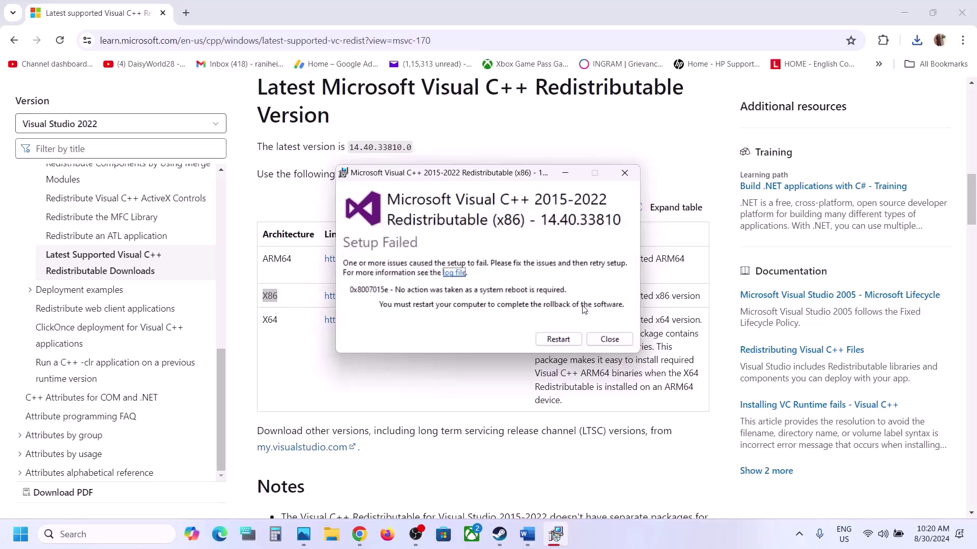
# - Download the X64 Visual C++ Redistributable and try to repair the existing installation with its setup
pyautogui.click(266, 326)
pyautogui.doubleClick(270, 321)
pyautogui.click(379, 329)
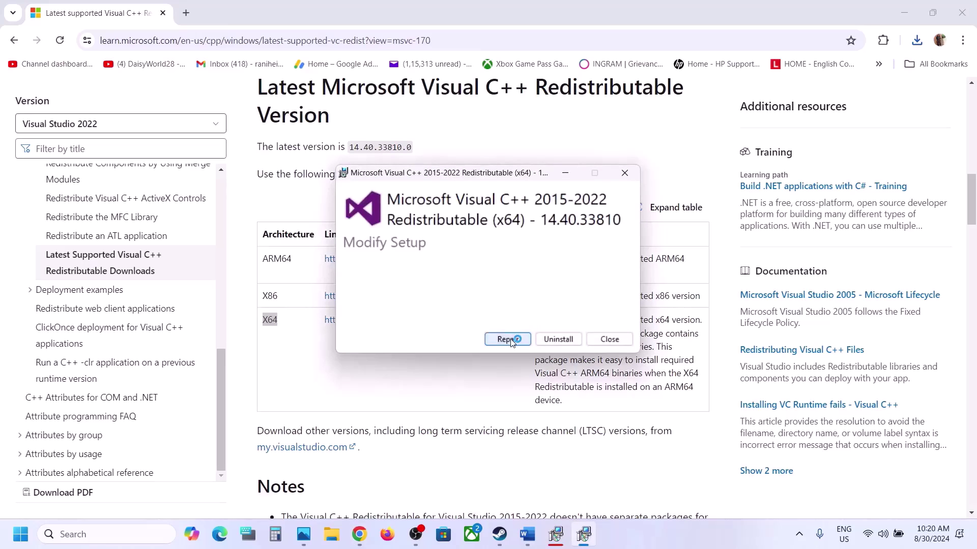
pyautogui.click(509, 339)
pyautogui.click(588, 308)
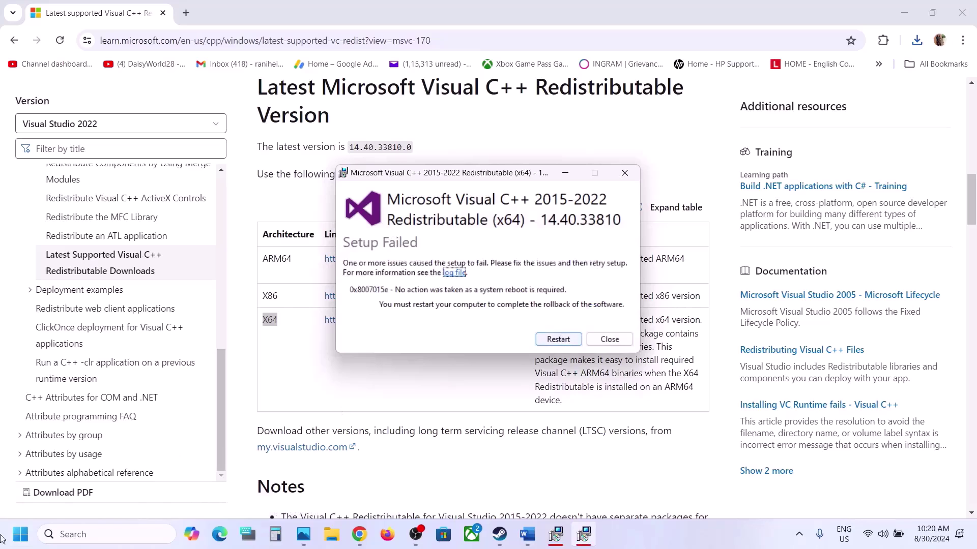
# - Bring up the computer's power options without restarting and return to the Steam library
pyautogui.click(21, 534)
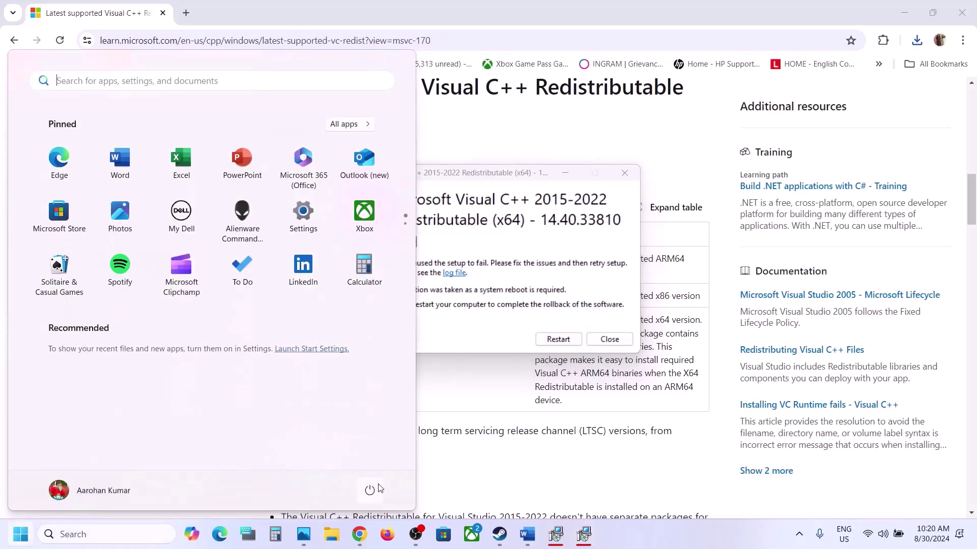
pyautogui.click(370, 490)
pyautogui.click(499, 534)
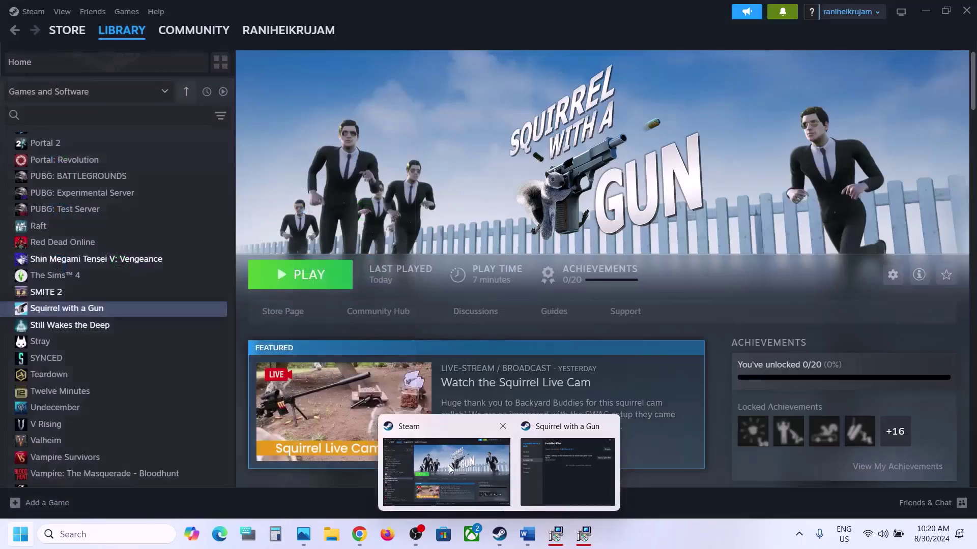
pyautogui.click(542, 502)
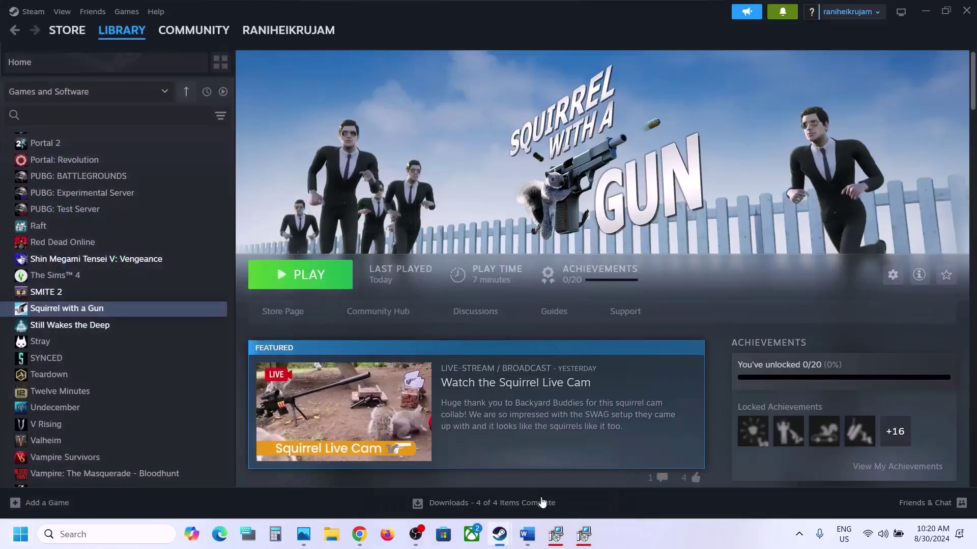
# - Highlight "Update Windows" in Step 8 of the Word document and check for updates in Windows Update settings
pyautogui.click(527, 534)
pyautogui.scroll(-5, 348, 345)
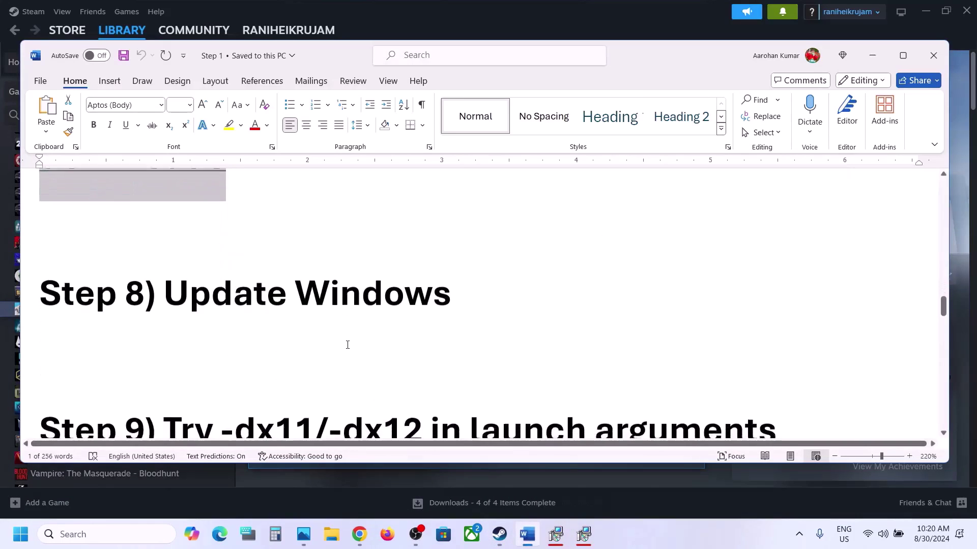
pyautogui.moveTo(165, 285); pyautogui.dragTo(463, 287)
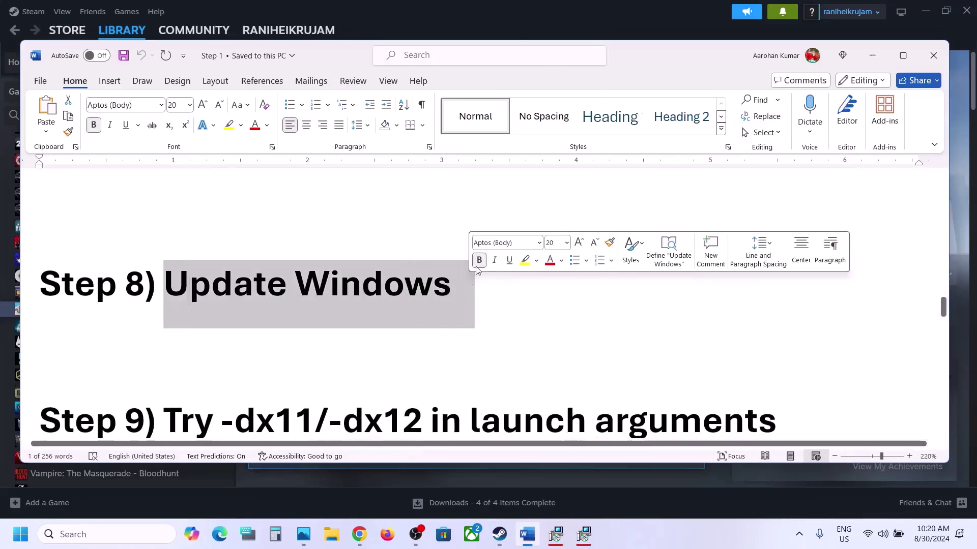
pyautogui.click(528, 23)
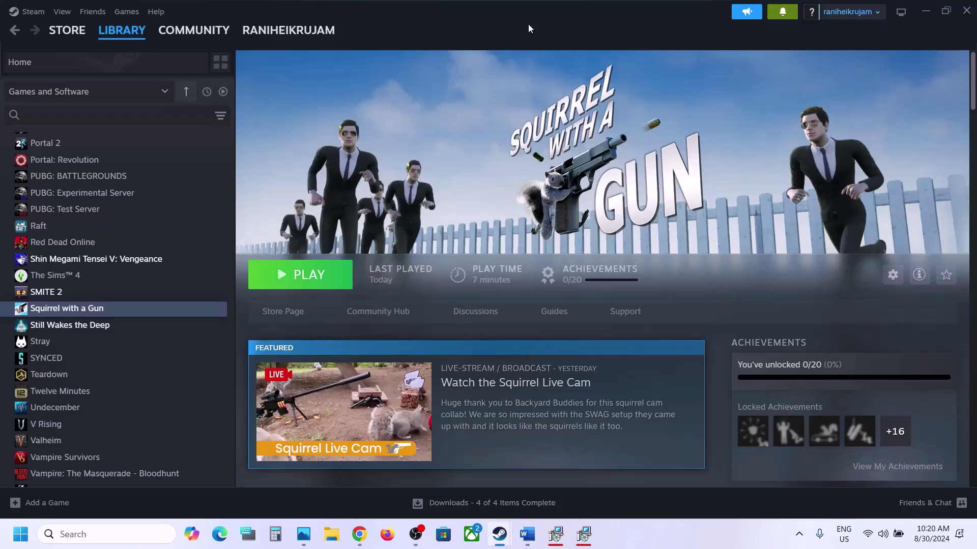
pyautogui.press('super+i')
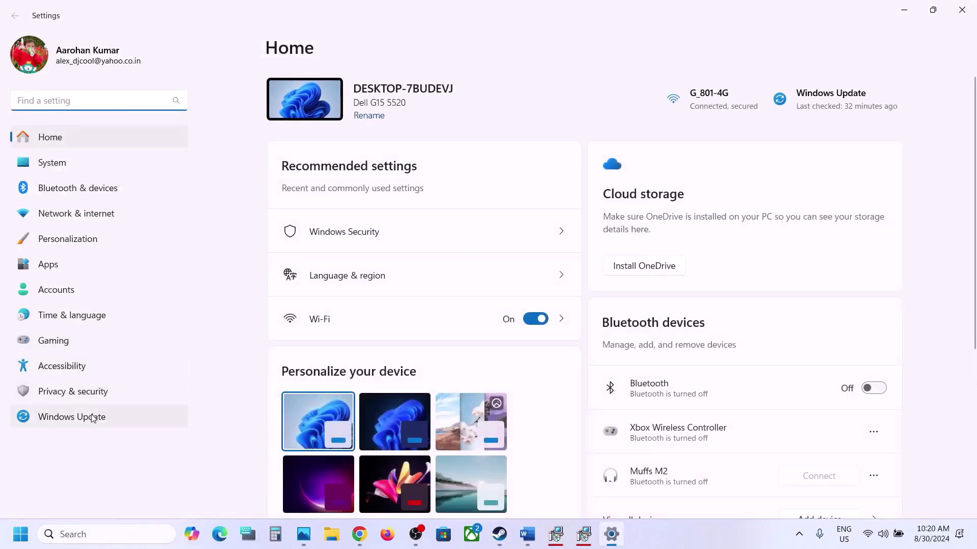
pyautogui.click(93, 418)
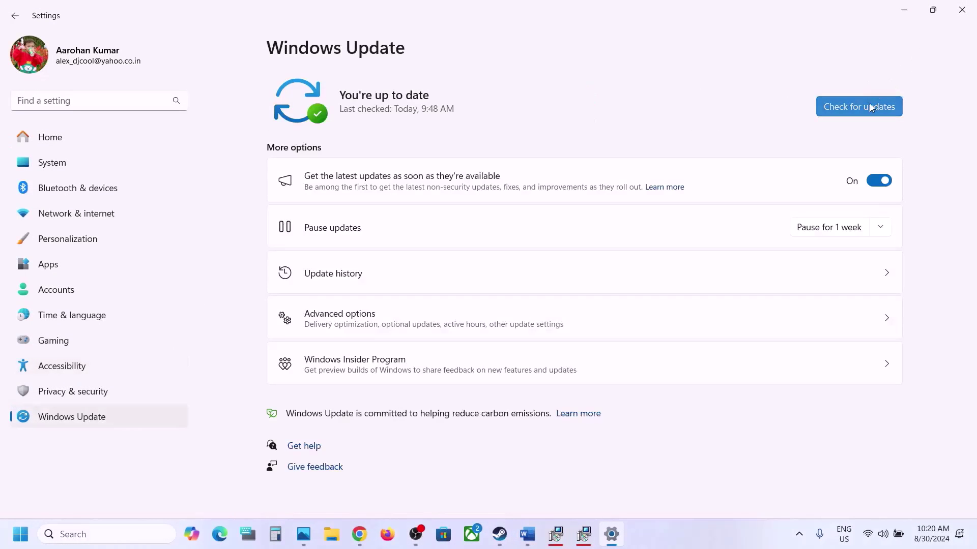
pyautogui.click(869, 107)
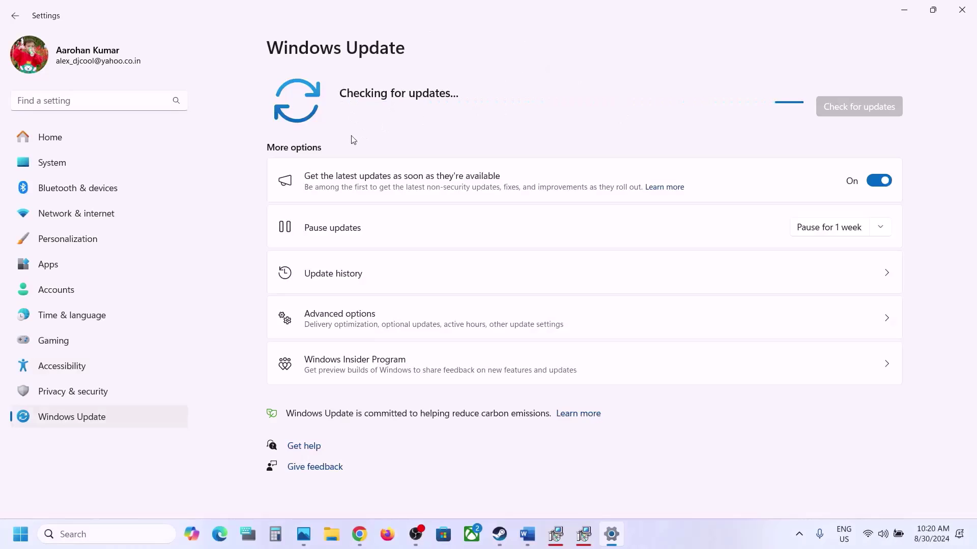
# - Bring up the computer's power options without restarting and return to the Word document
pyautogui.press('super')
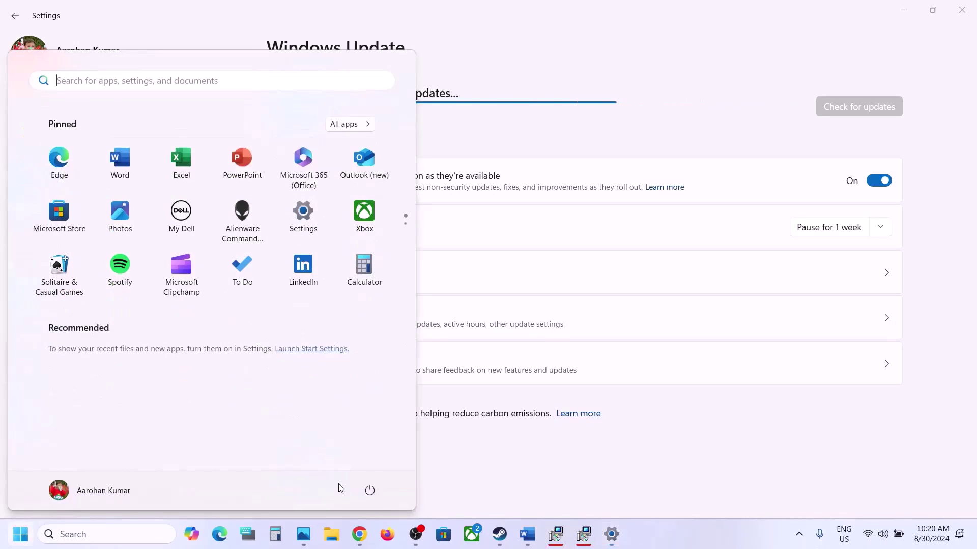
pyautogui.click(369, 491)
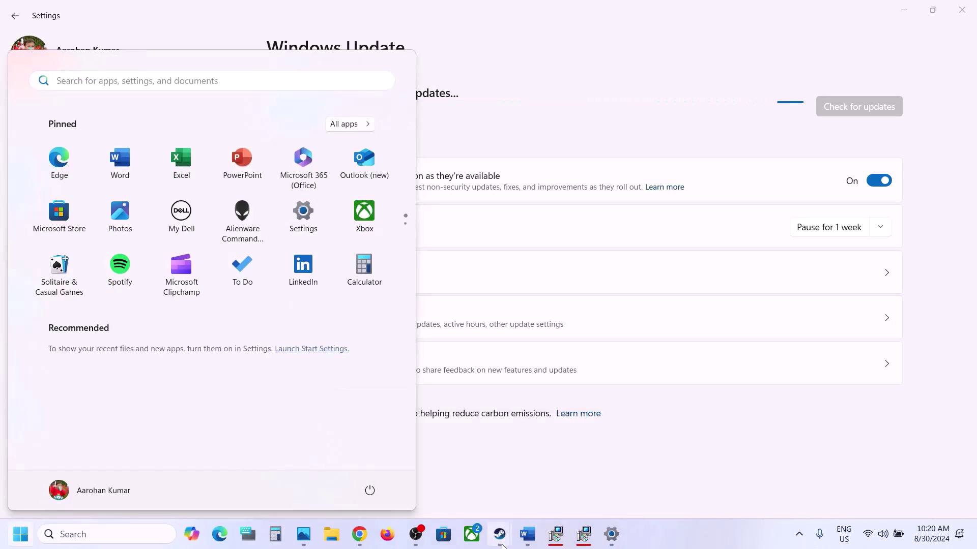
pyautogui.click(528, 534)
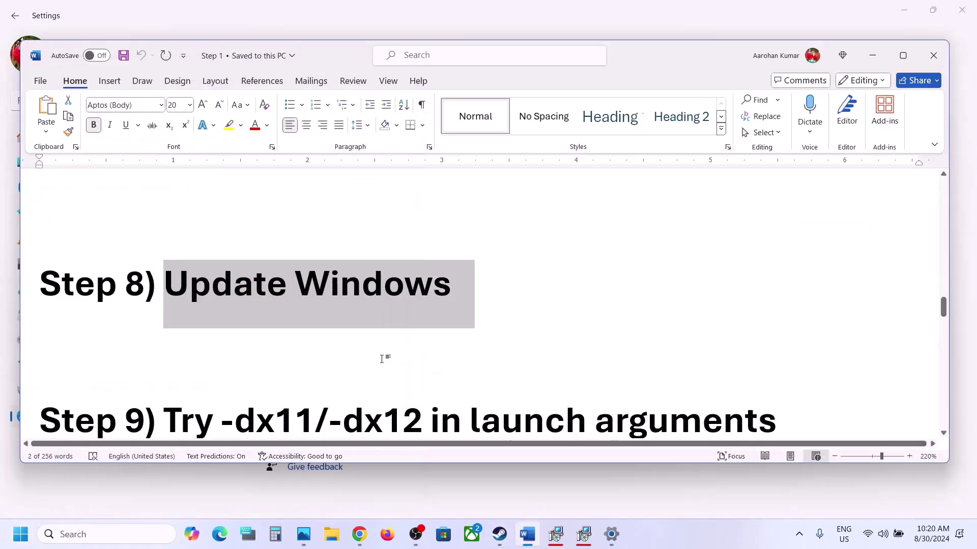
# - Highlight the -dx11/-dx12 launch arguments text in Step 9 of the Word document and close the game's open Steam properties window
pyautogui.scroll(-3, 382, 359)
pyautogui.moveTo(235, 292); pyautogui.dragTo(776, 294)
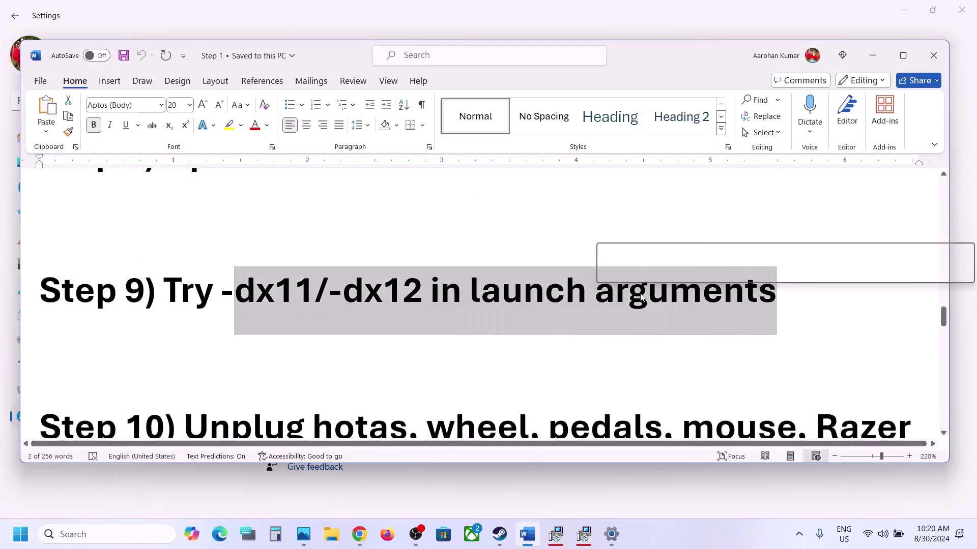
pyautogui.moveTo(500, 534)
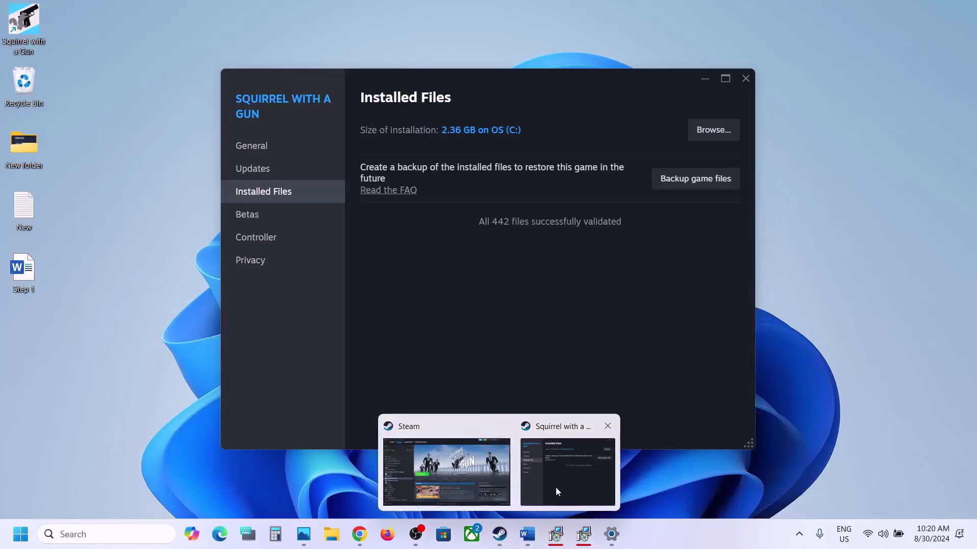
pyautogui.click(559, 463)
pyautogui.click(745, 78)
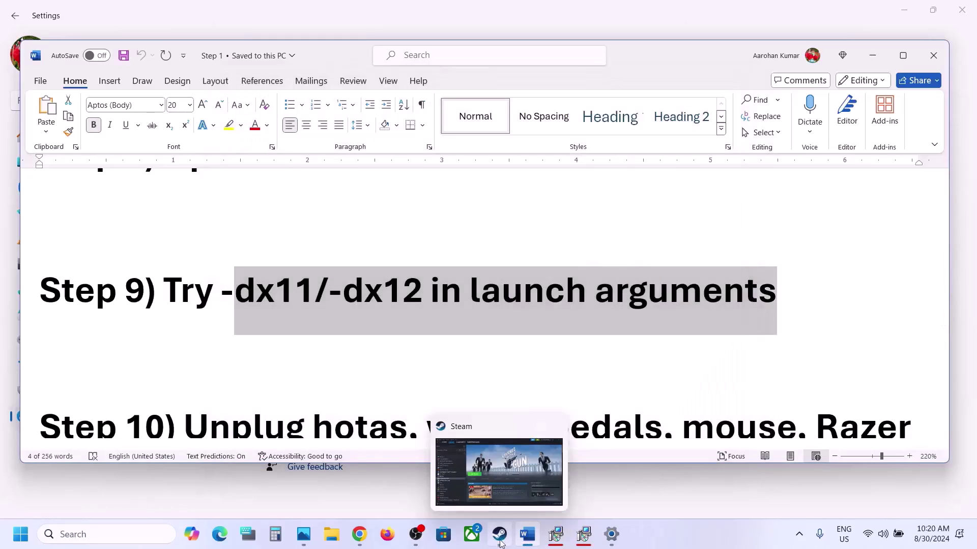
# - Open Squirrel with a Gun's properties in Steam and set its launch options to -dx11
pyautogui.click(499, 538)
pyautogui.rightClick(139, 310)
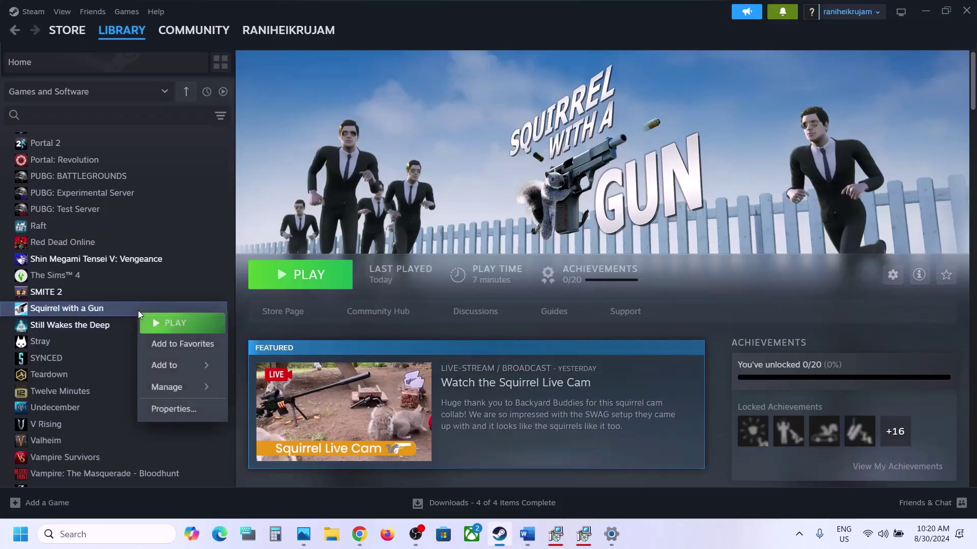
pyautogui.click(172, 408)
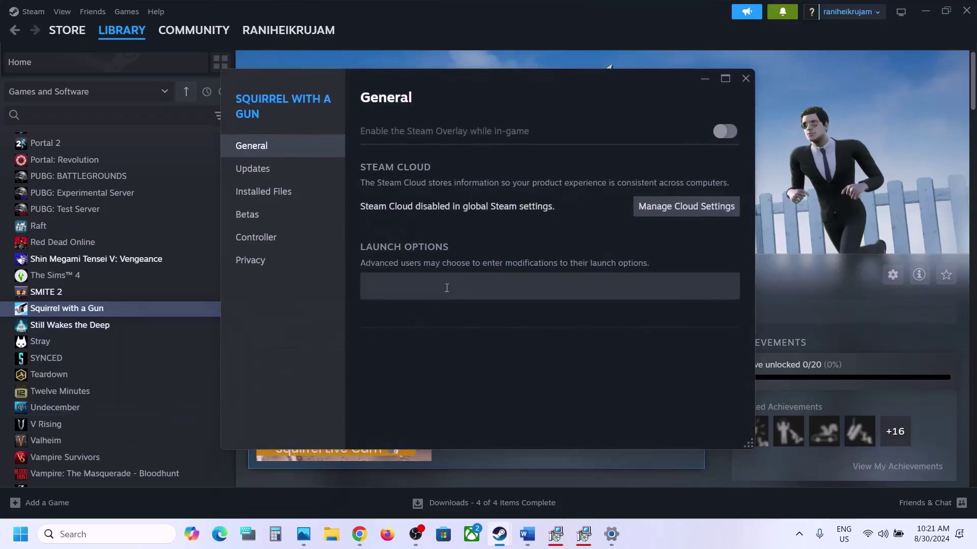
pyautogui.click(403, 283)
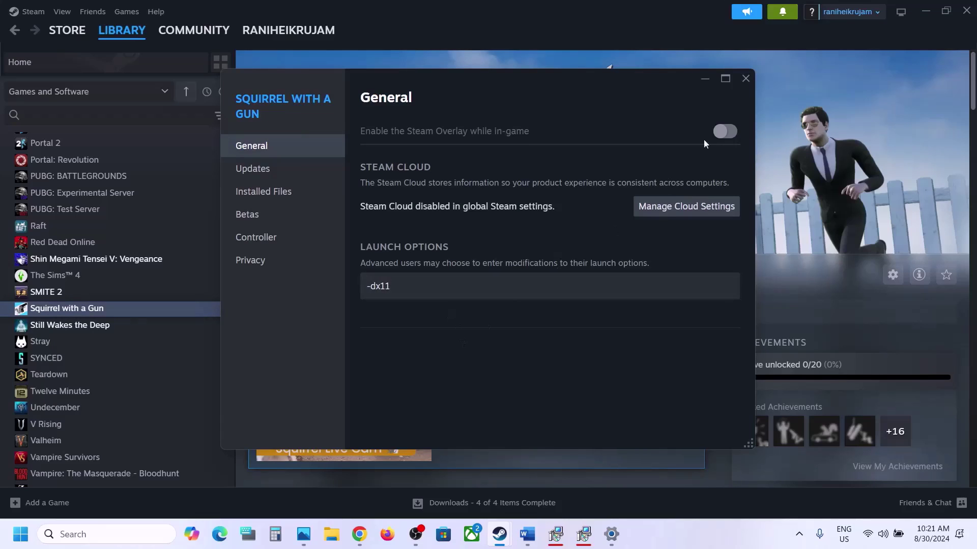
# - Close and reopen Squirrel with a Gun's properties in Steam, then replace its launch options with -dx12
pyautogui.click(745, 78)
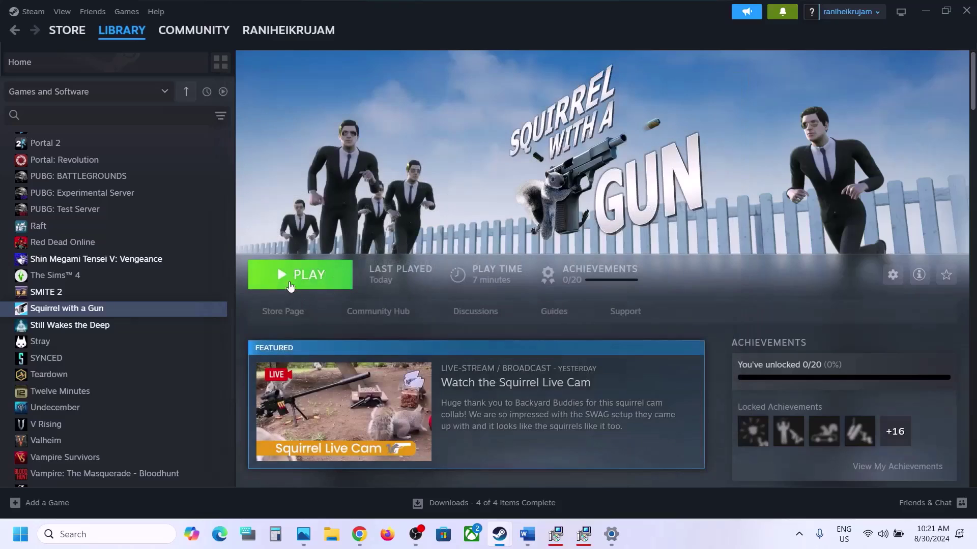
pyautogui.rightClick(144, 316)
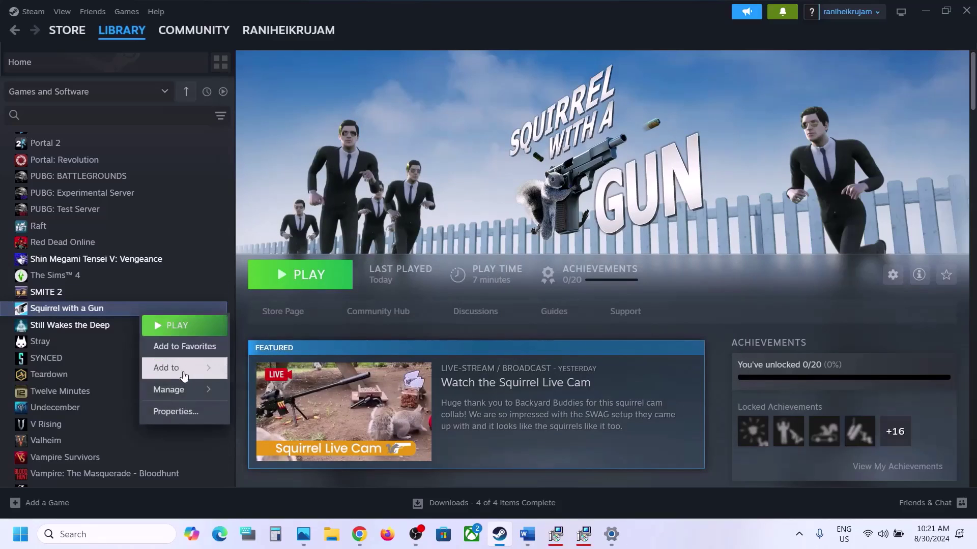
pyautogui.click(175, 411)
pyautogui.click(464, 285)
pyautogui.hotkey('ctrl', 'a')
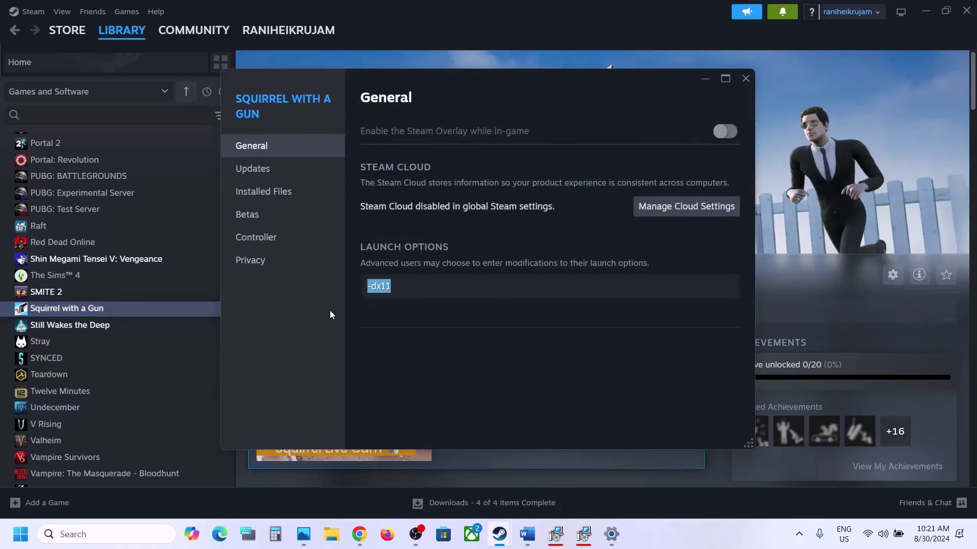
pyautogui.write('-dx12')
pyautogui.click(359, 321)
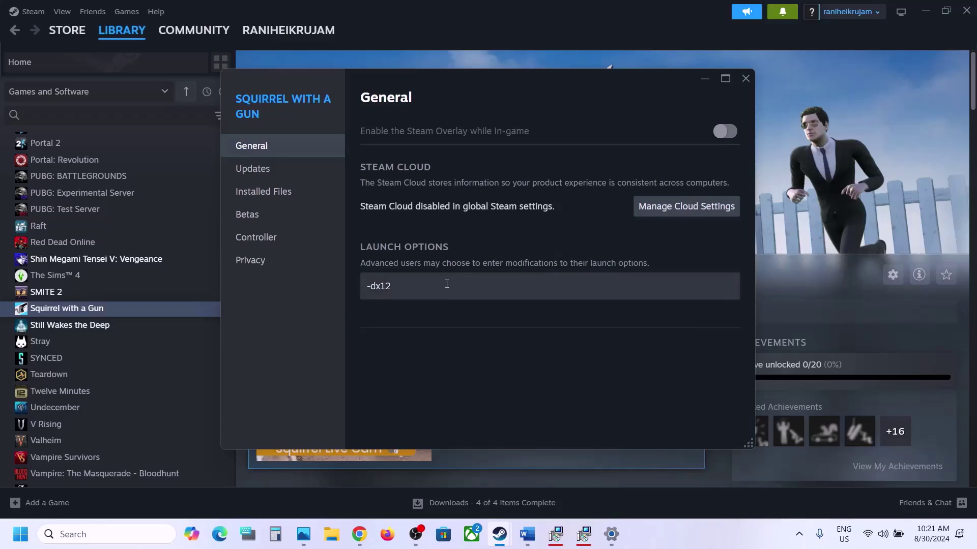
# - Clear the game's launch options entirely and close its properties window
pyautogui.click(469, 277)
pyautogui.hotkey('ctrl', 'a')
pyautogui.press('BackSpace')
pyautogui.click(559, 370)
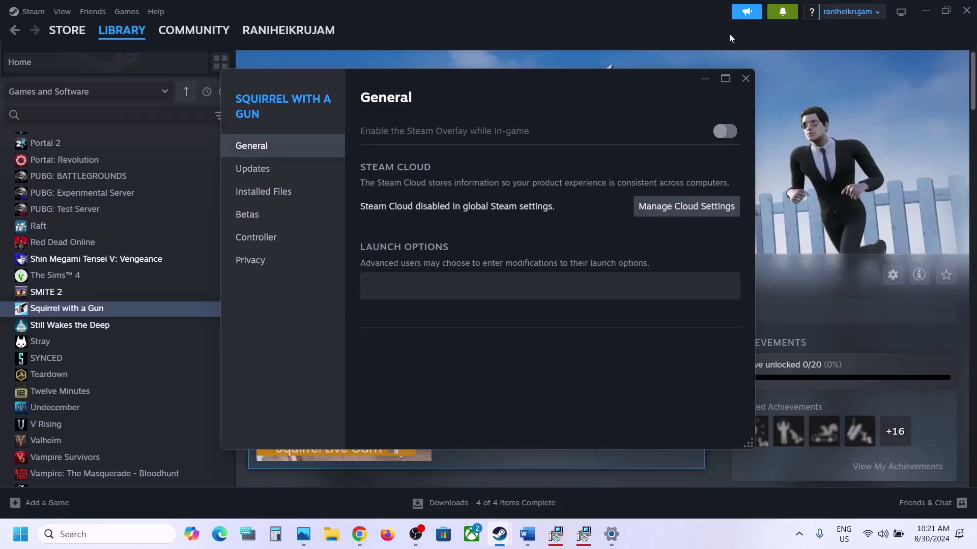
pyautogui.click(746, 79)
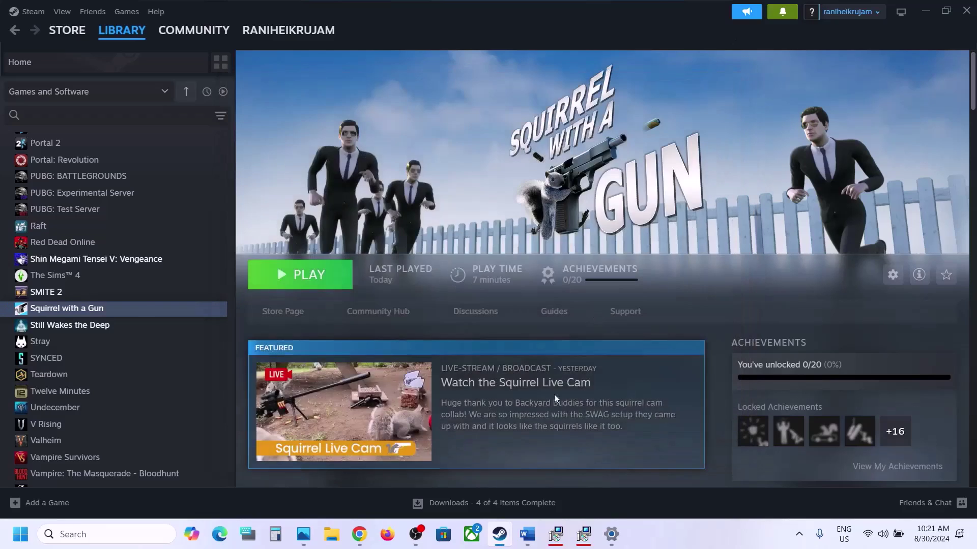
# - Switch to the Word document, maximize it, and highlight Step 10's advice on unplugging peripherals, USB adapters, additional controllers and multiple monitors
pyautogui.click(527, 534)
pyautogui.scroll(-4, 395, 366)
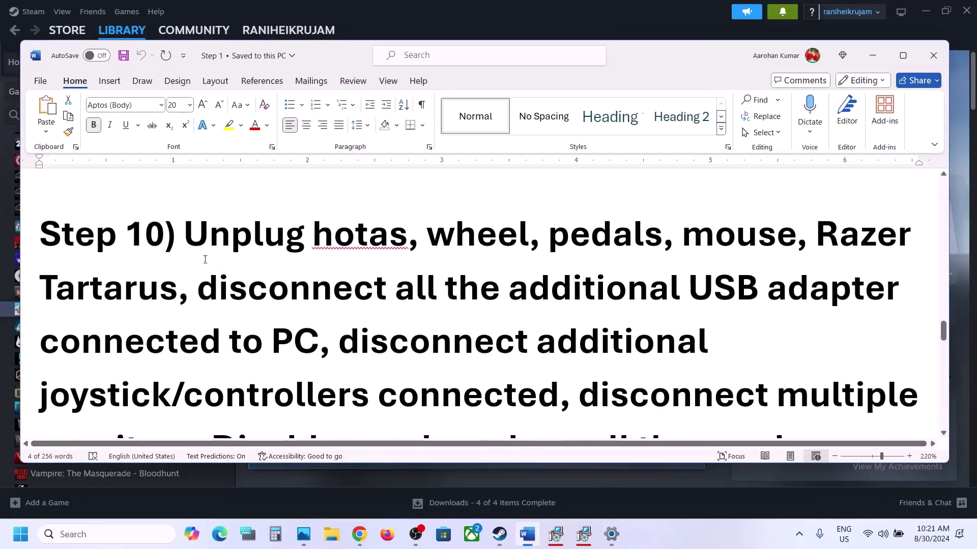
pyautogui.moveTo(185, 243); pyautogui.dragTo(319, 346)
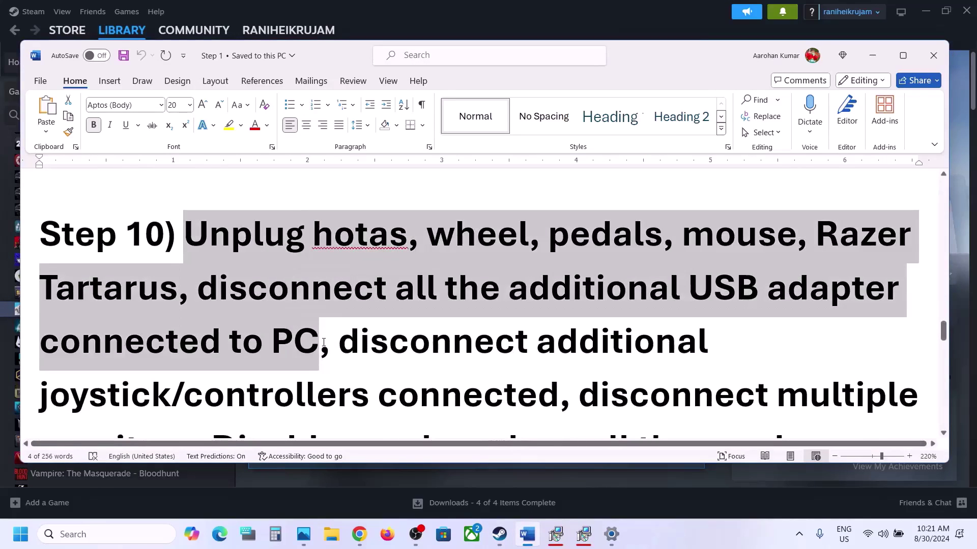
pyautogui.click(903, 55)
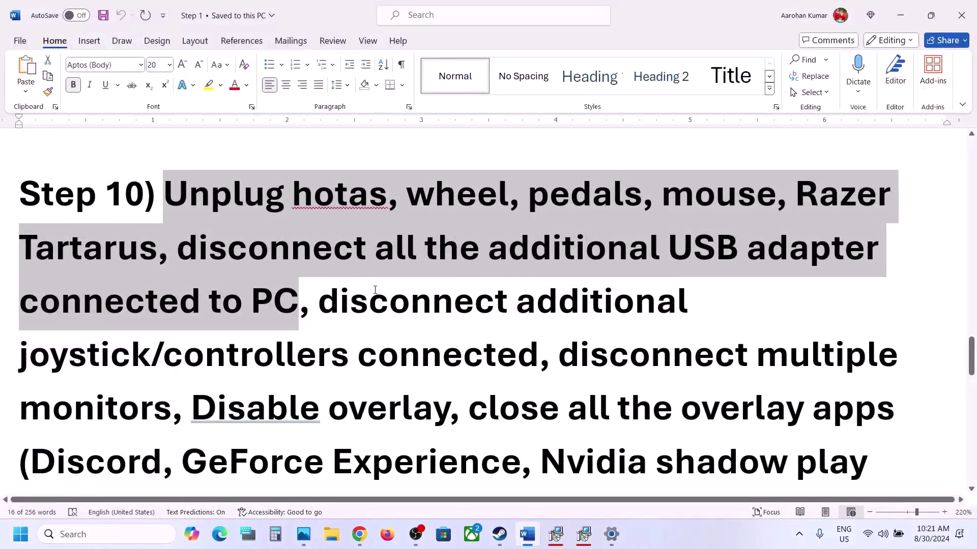
pyautogui.moveTo(321, 300); pyautogui.dragTo(522, 344)
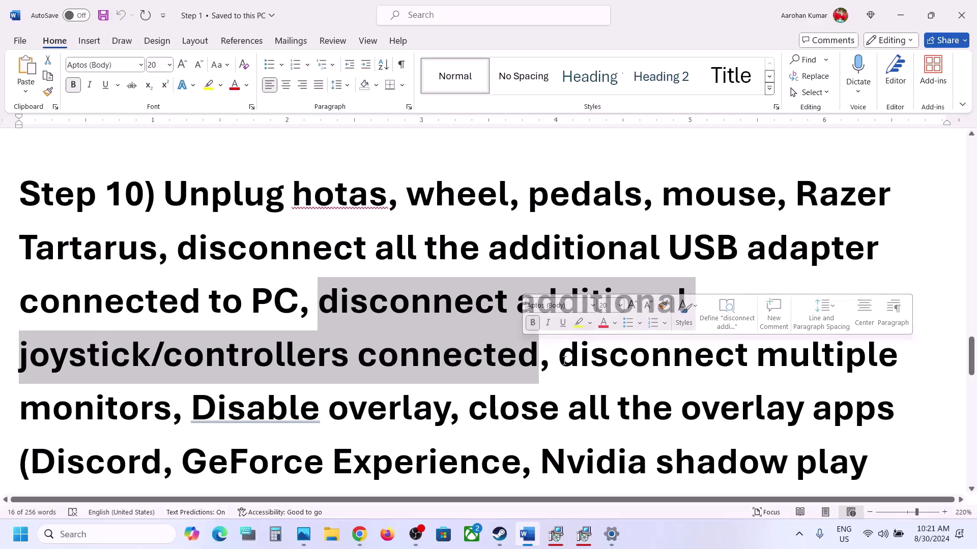
pyautogui.moveTo(559, 358); pyautogui.dragTo(91, 408)
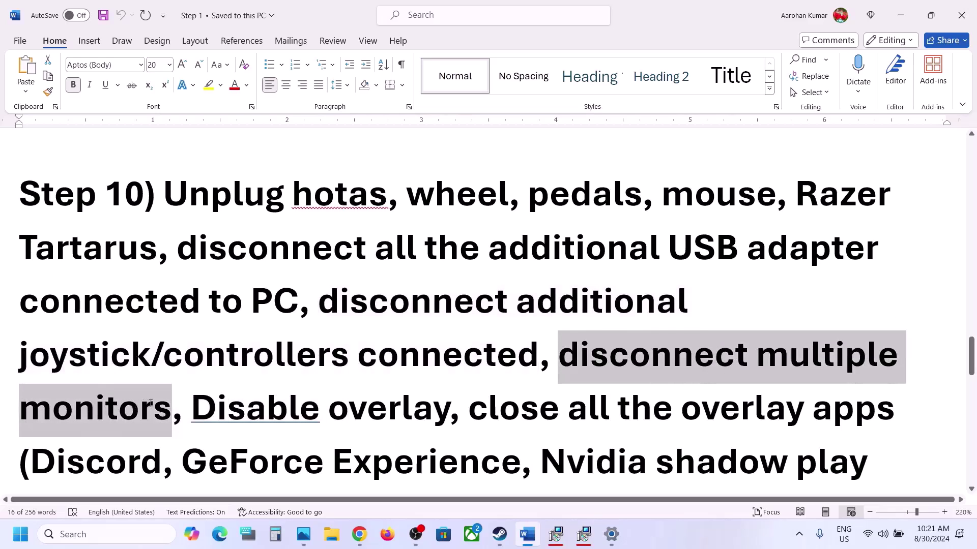
# - Highlight "Disable overlay" in Step 10 and view the Steam Overlay setting in Squirrel with a Gun's Steam properties
pyautogui.scroll(-2, 150, 400)
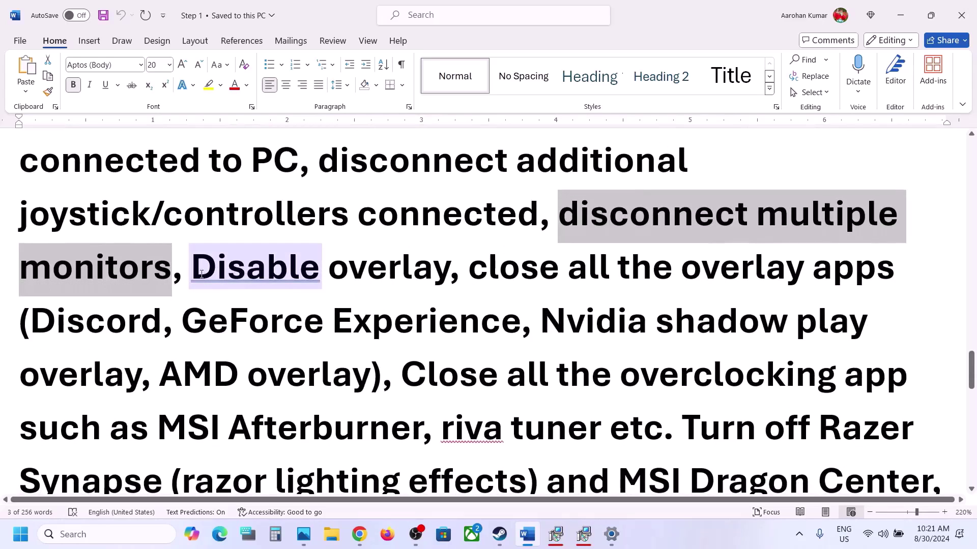
pyautogui.moveTo(202, 274); pyautogui.dragTo(448, 275)
pyautogui.click(500, 535)
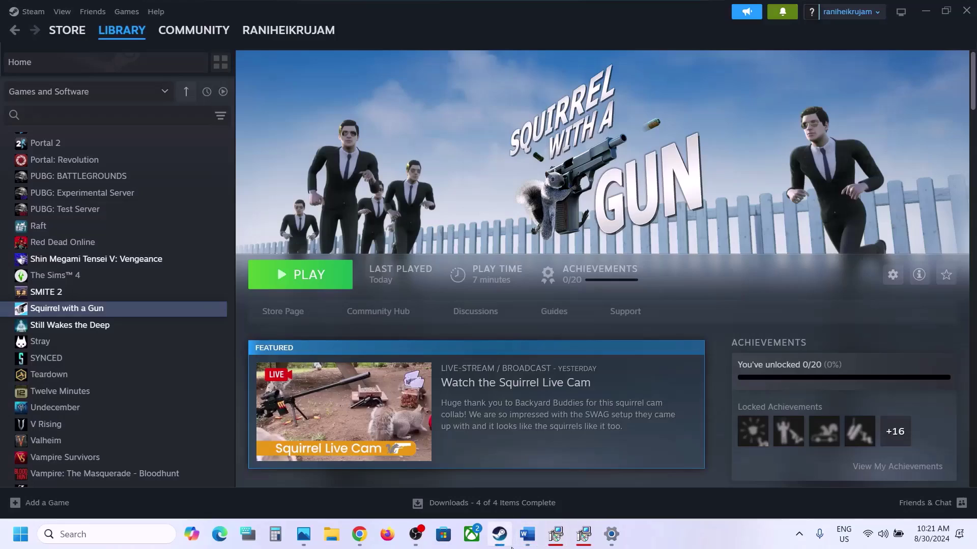
pyautogui.rightClick(149, 308)
pyautogui.moveTo(188, 382)
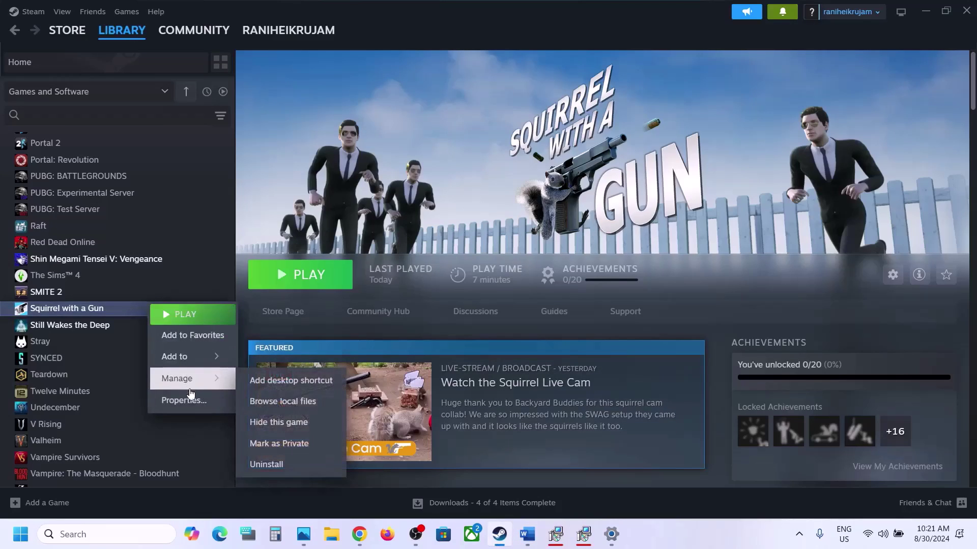
pyautogui.click(191, 400)
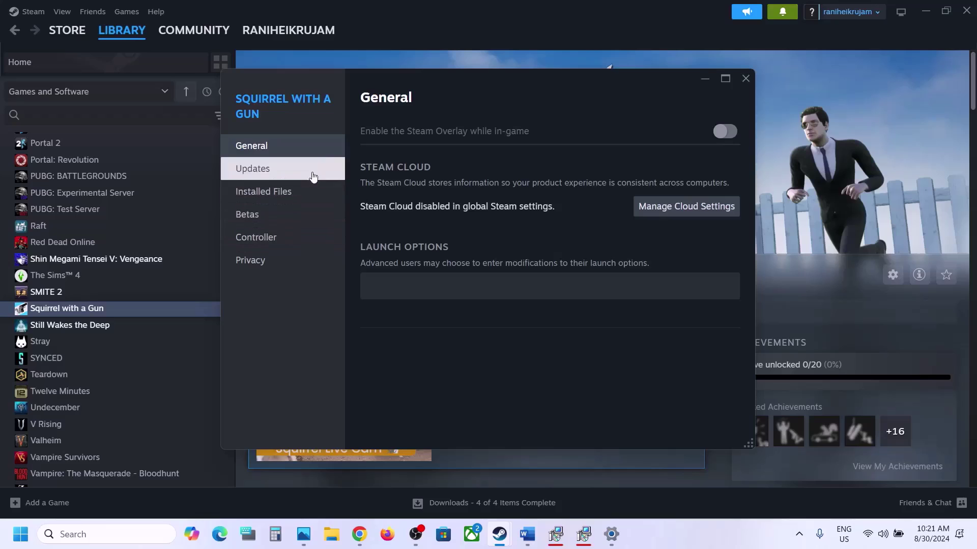
pyautogui.click(745, 77)
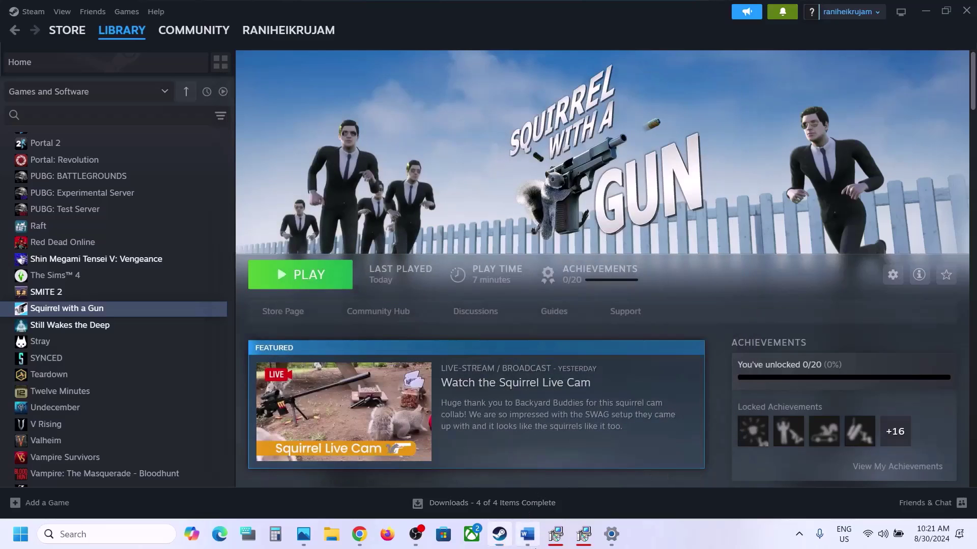
# - Recheck the in-game overlay toggle in the game's Steam properties, close the window and return to the Word document
pyautogui.click(527, 534)
pyautogui.click(527, 534)
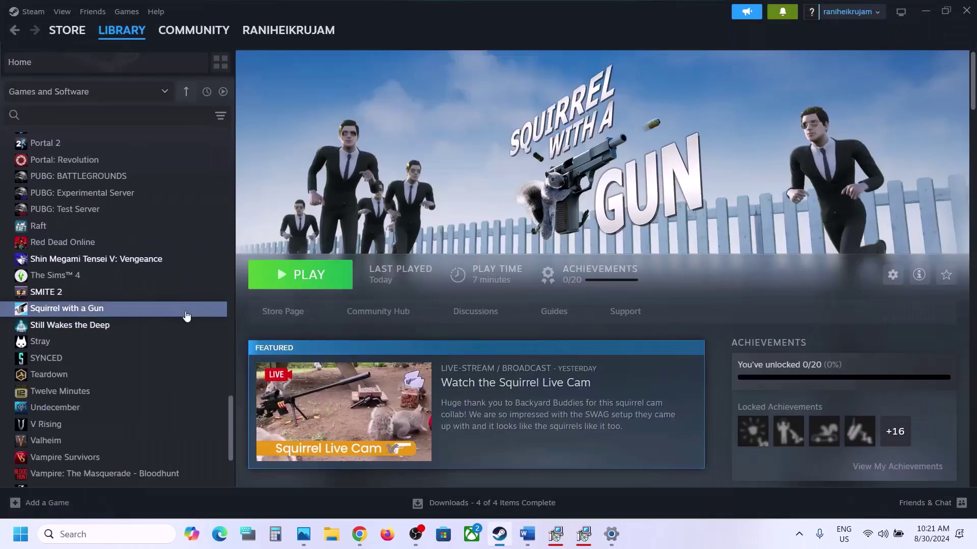
pyautogui.rightClick(140, 316)
pyautogui.click(171, 407)
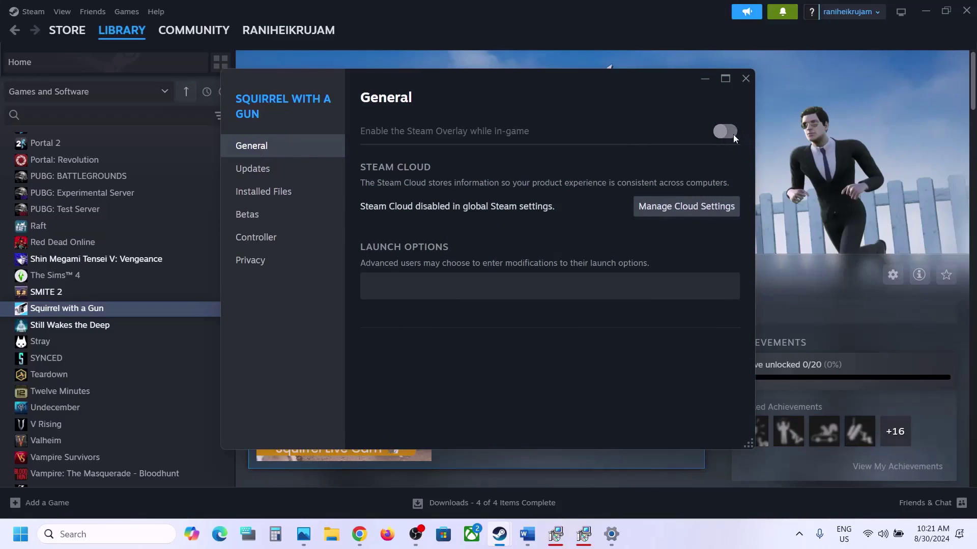
pyautogui.click(744, 78)
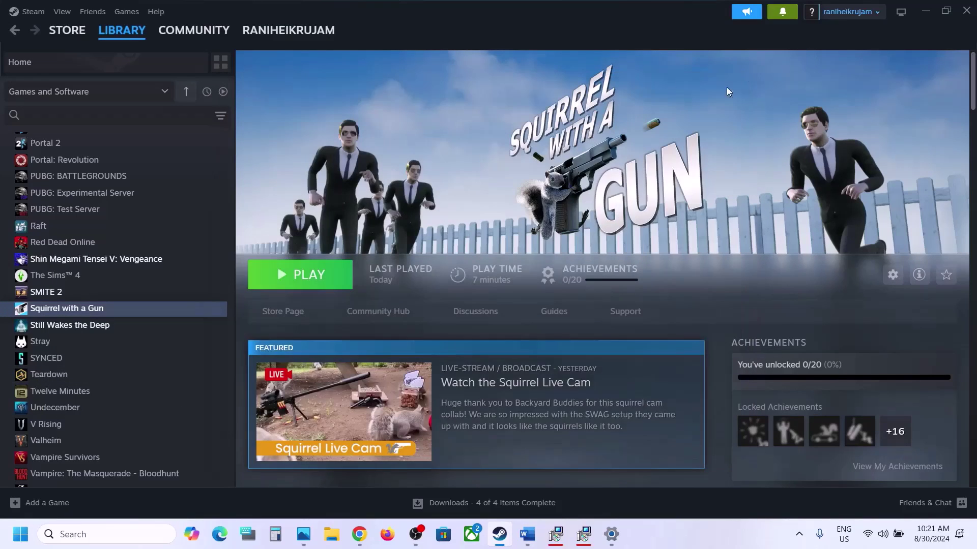
pyautogui.click(526, 534)
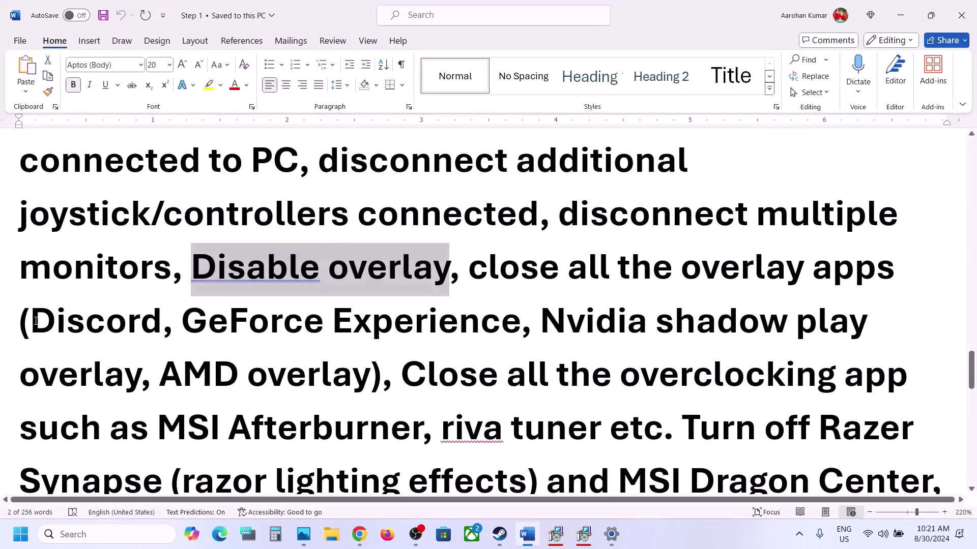
# - Highlight "Discord, GeForce Experience" and "close all the overlay apps" in Step 10 of the document
pyautogui.moveTo(35, 321); pyautogui.dragTo(401, 315)
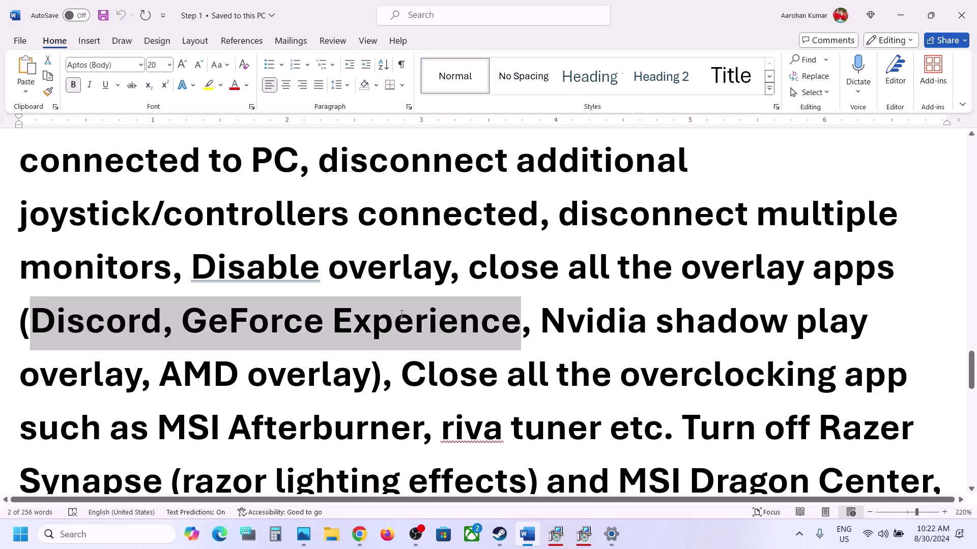
pyautogui.click(299, 267)
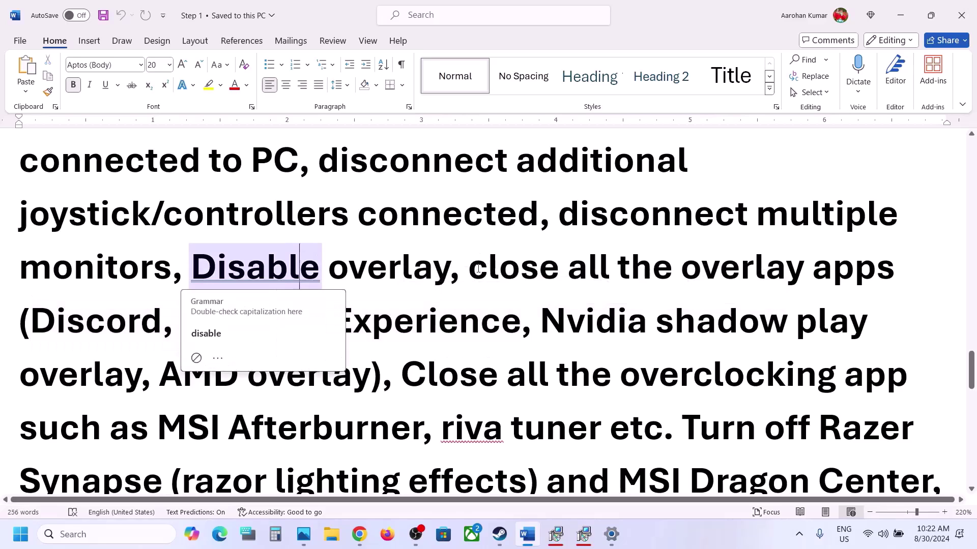
pyautogui.moveTo(469, 267); pyautogui.dragTo(903, 267)
pyautogui.scroll(-1, 348, 337)
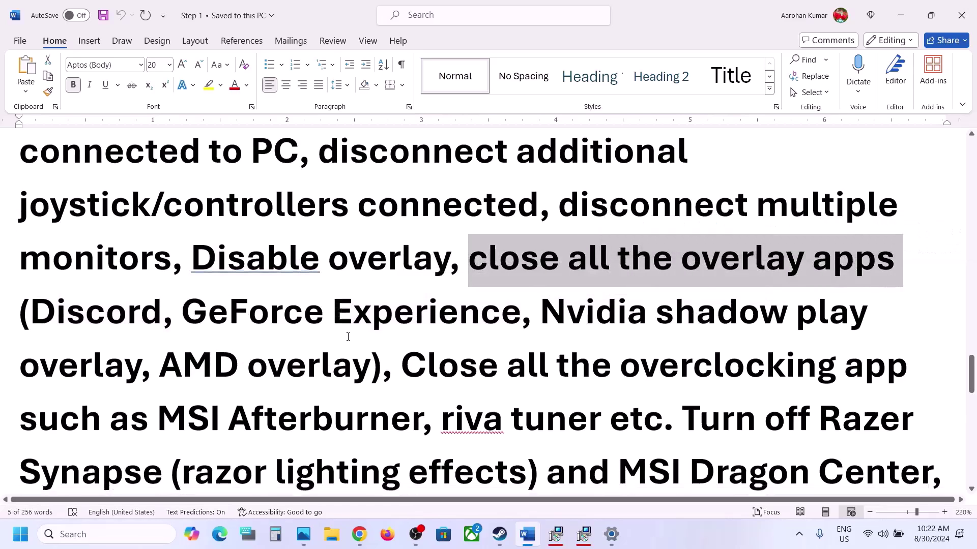
# - Highlight Step 10's text about closing overclocking apps, including MSI Afterburner and riva tuner
pyautogui.scroll(-1, 419, 279)
pyautogui.moveTo(406, 283); pyautogui.dragTo(751, 293)
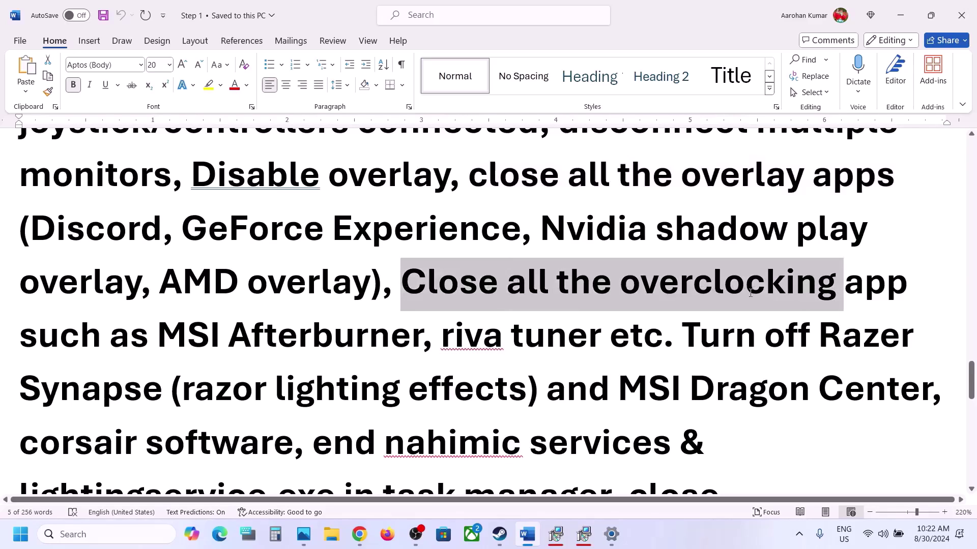
pyautogui.moveTo(400, 284); pyautogui.dragTo(327, 305)
pyautogui.click(220, 344)
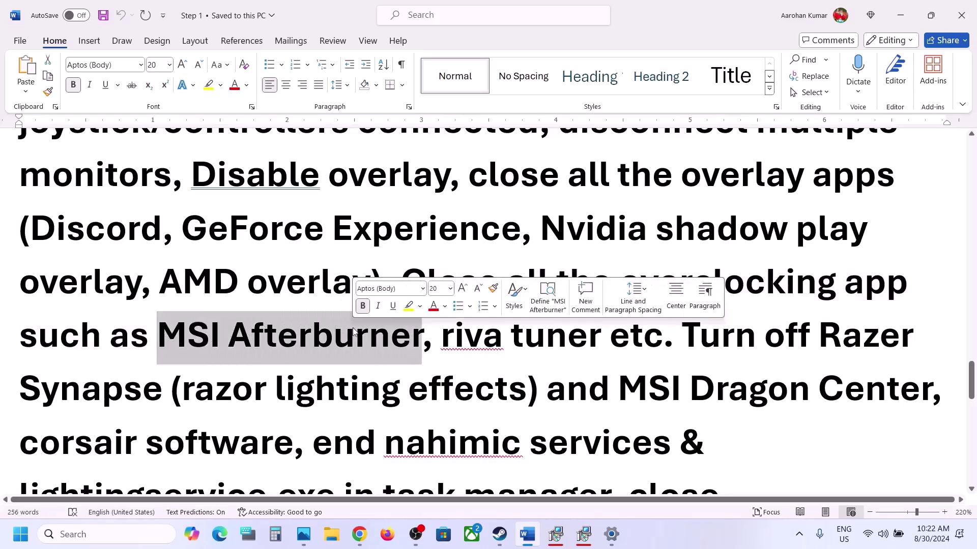
pyautogui.moveTo(443, 338); pyautogui.dragTo(574, 304)
pyautogui.click(570, 282)
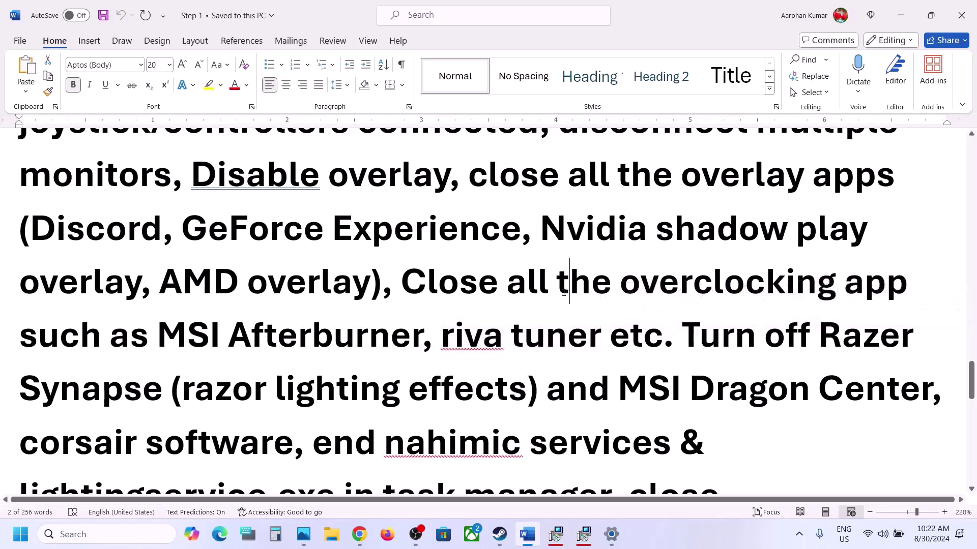
pyautogui.moveTo(734, 271); pyautogui.dragTo(837, 283)
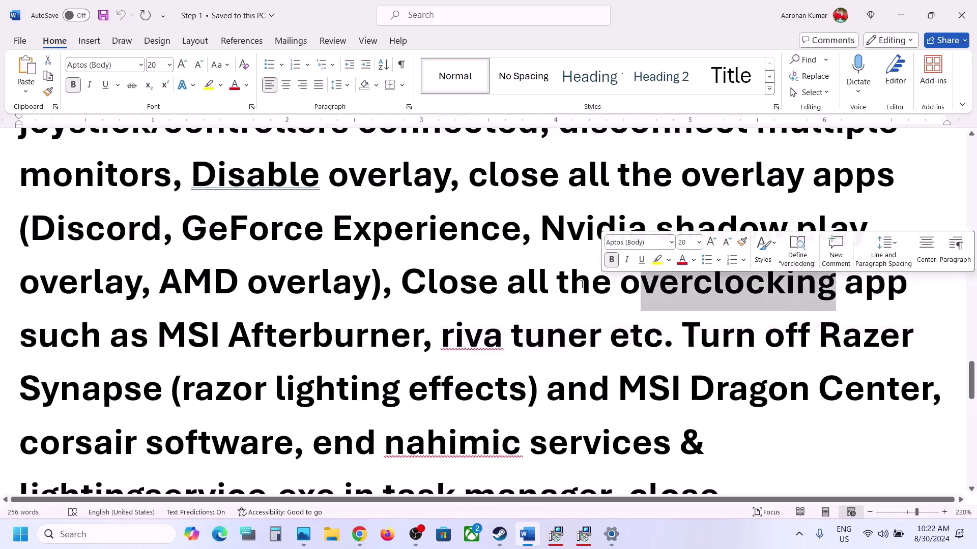
pyautogui.doubleClick(447, 283)
pyautogui.scroll(-3, 715, 350)
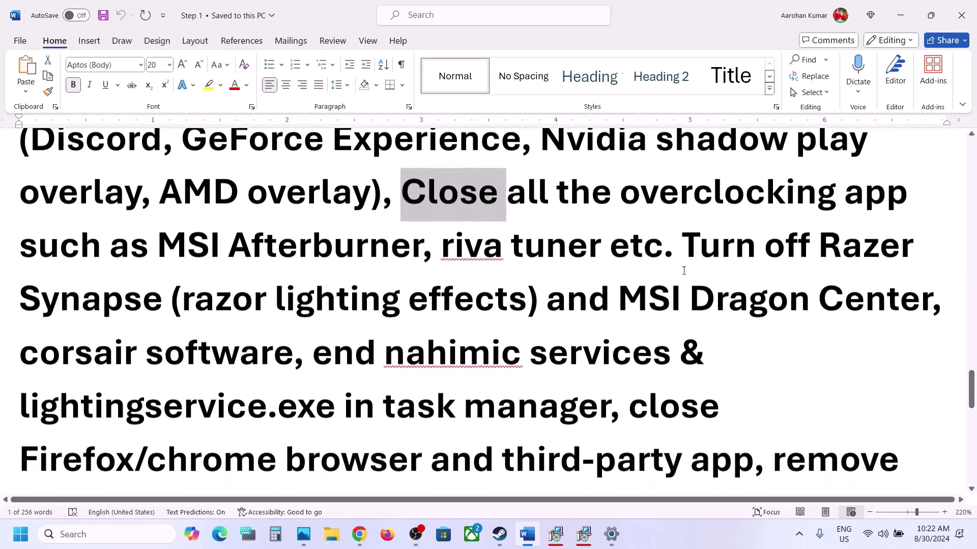
# - Highlight the rest of Step 10, from turning off Razer Synapse through closing browsers and third-party apps to removing the undervolt
pyautogui.doubleClick(722, 248)
pyautogui.moveTo(663, 300); pyautogui.dragTo(601, 406)
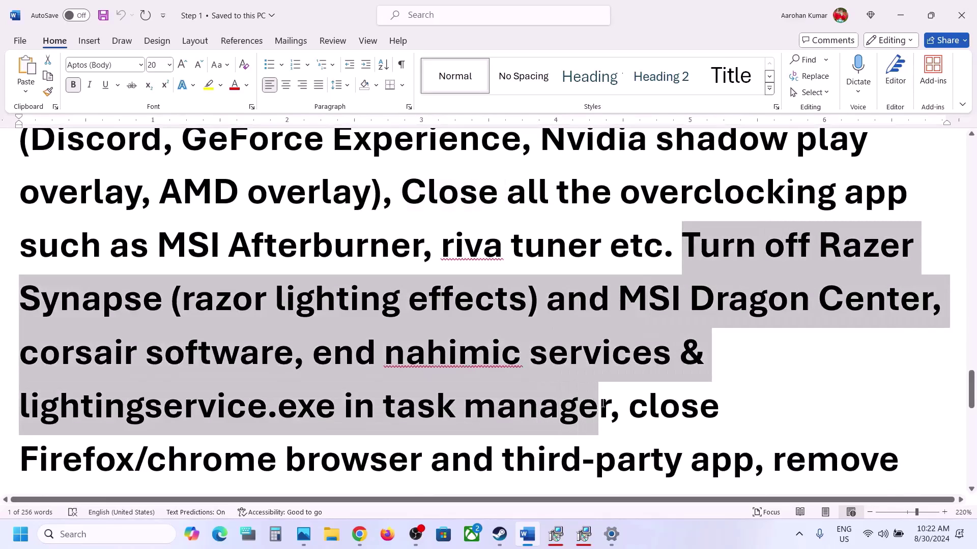
pyautogui.scroll(-2, 587, 404)
pyautogui.moveTo(287, 375); pyautogui.dragTo(684, 376)
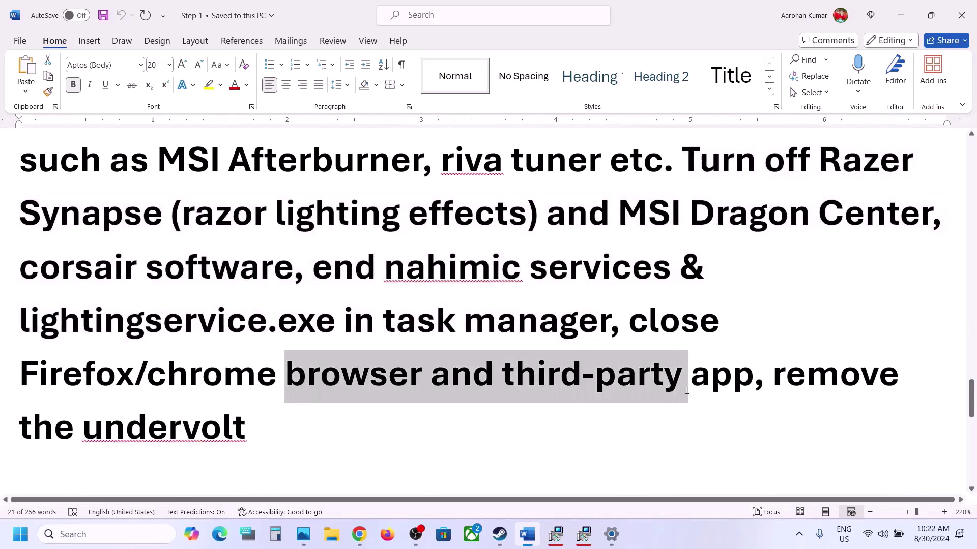
pyautogui.click(778, 382)
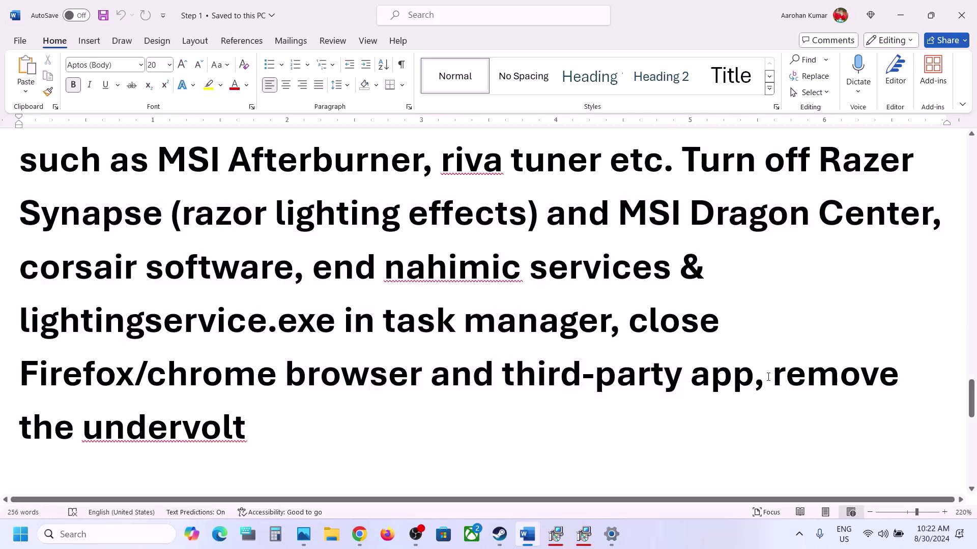
pyautogui.moveTo(768, 377); pyautogui.dragTo(247, 427)
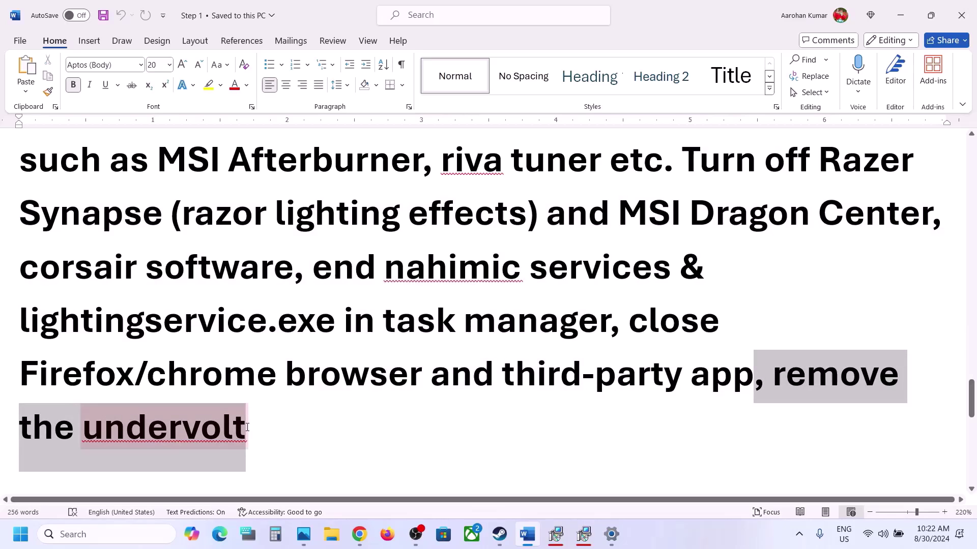
pyautogui.click(247, 427)
# - Highlight "Increase the Virtual Memory" in Step 11 of the document and switch to Steam
pyautogui.scroll(-5, 247, 427)
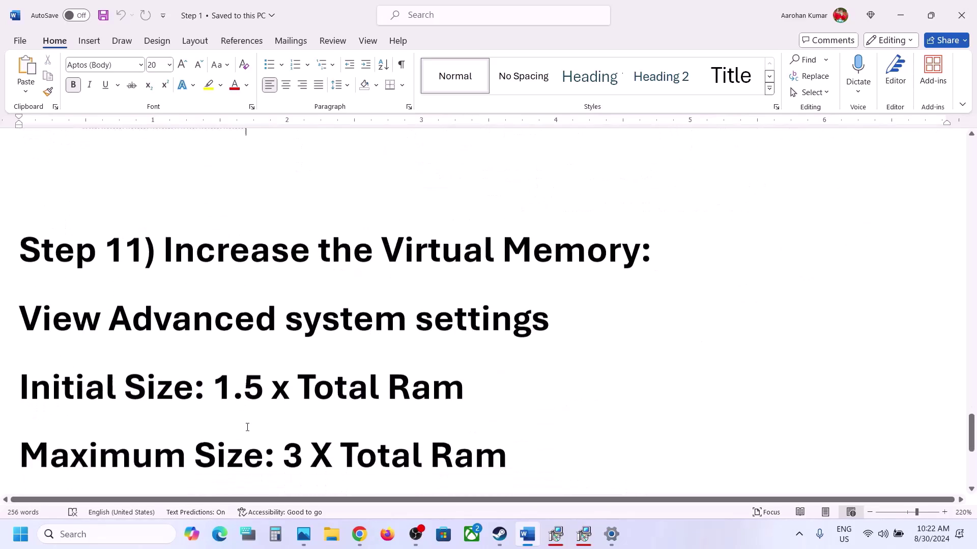
pyautogui.moveTo(213, 248); pyautogui.dragTo(643, 241)
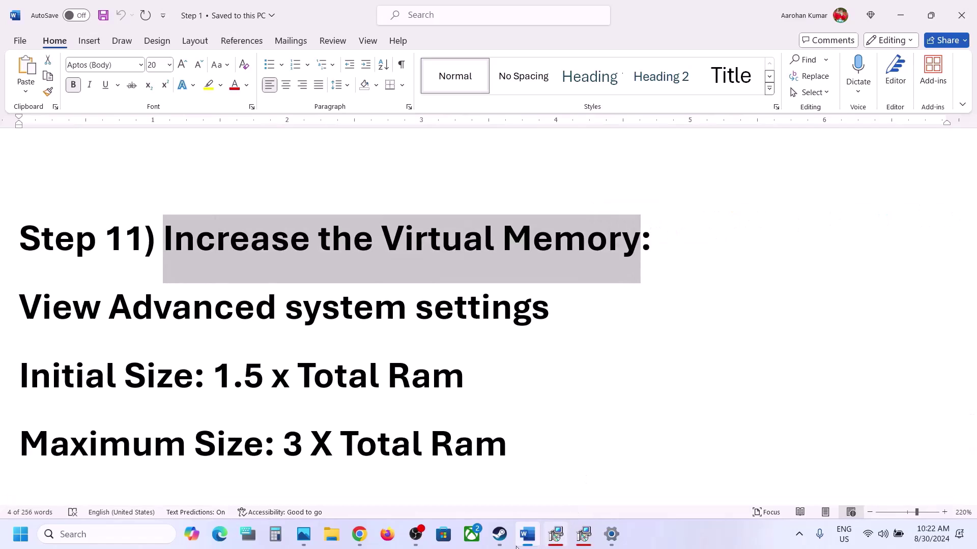
pyautogui.click(500, 534)
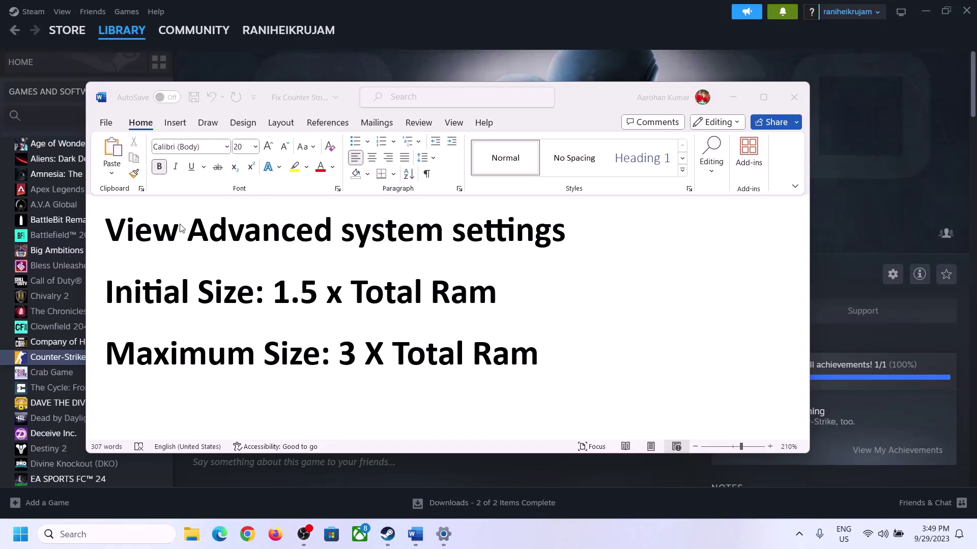
# - Copy "View Advanced system settings" from the document and use it in Windows search to open that control panel item
pyautogui.click(138, 233)
pyautogui.moveTo(116, 234); pyautogui.dragTo(538, 243)
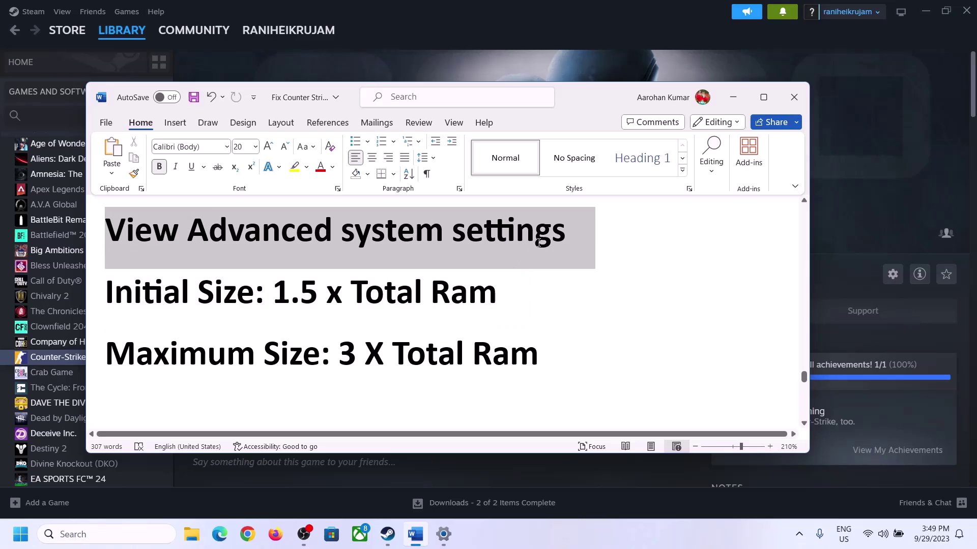
pyautogui.hotkey('ctrl', 'c')
pyautogui.click(116, 534)
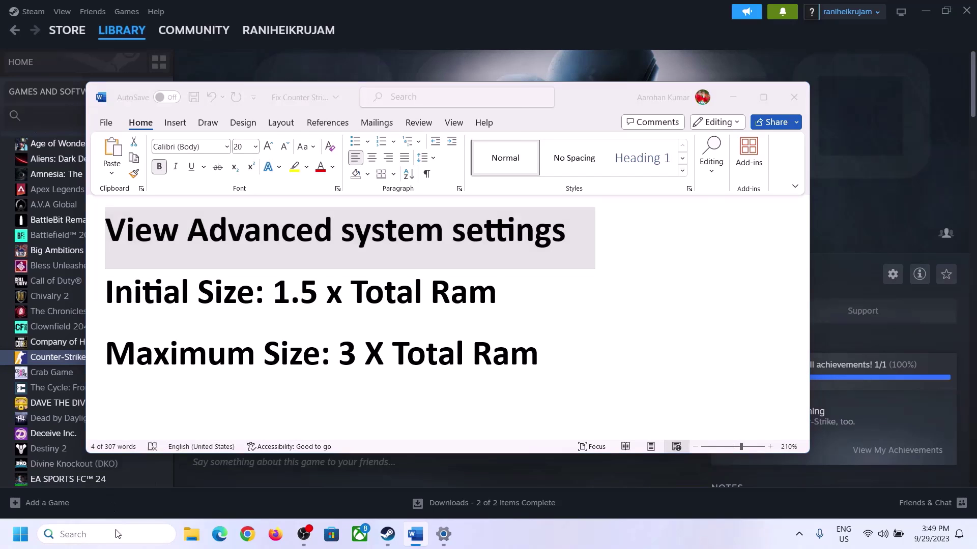
pyautogui.hotkey('ctrl', 'v')
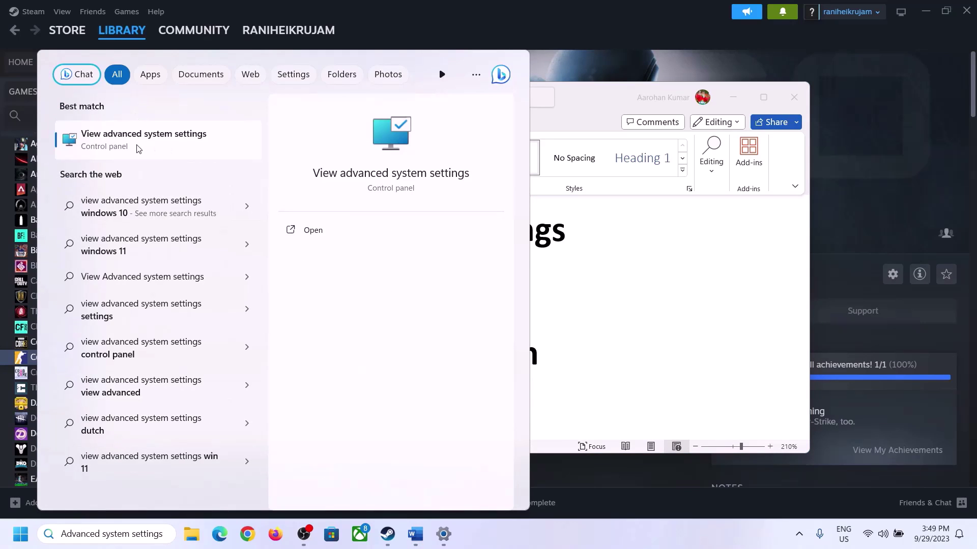
pyautogui.click(137, 147)
# - Open the advanced performance options' virtual memory settings, turn off automatic paging file management, and choose a custom size for drive C:
pyautogui.moveTo(202, 98); pyautogui.dragTo(436, 177)
pyautogui.click(542, 259)
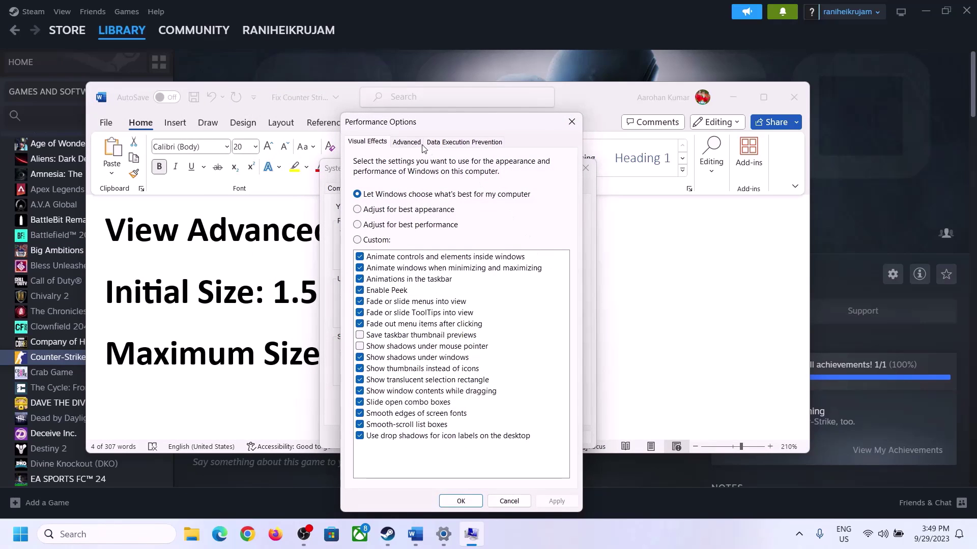
pyautogui.click(410, 144)
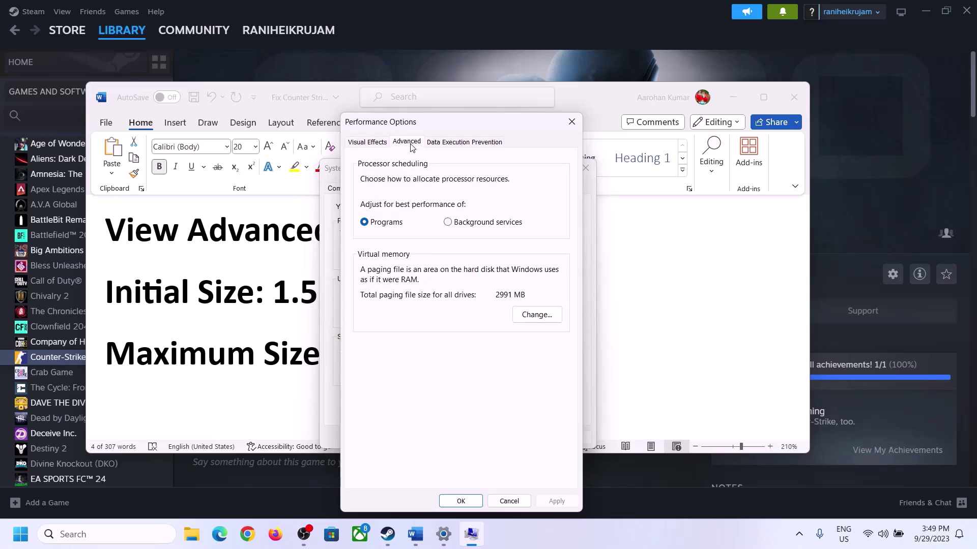
pyautogui.click(540, 316)
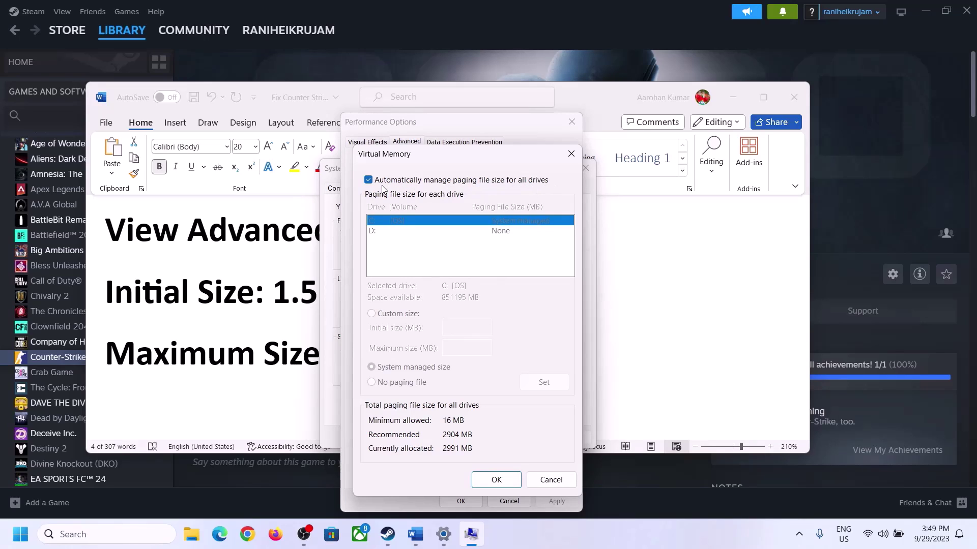
pyautogui.click(368, 180)
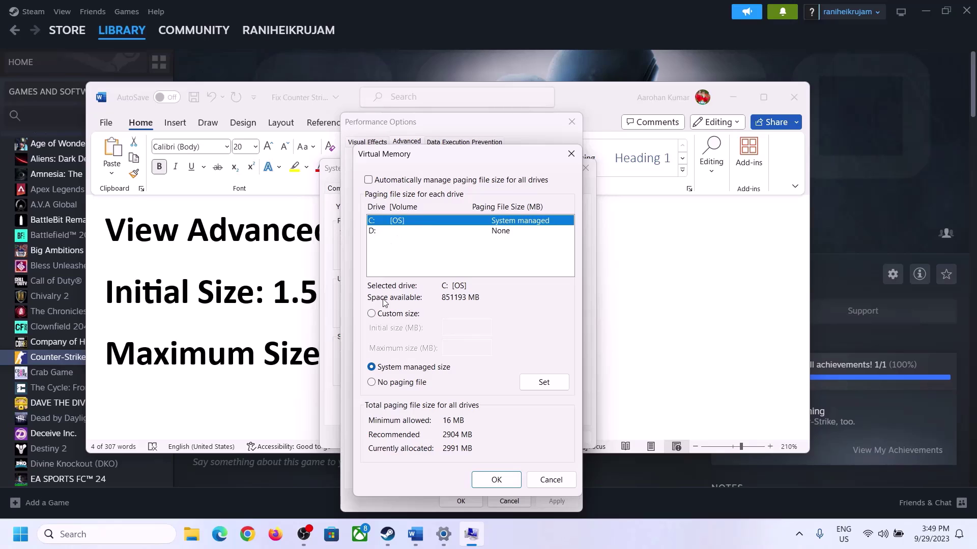
pyautogui.click(372, 315)
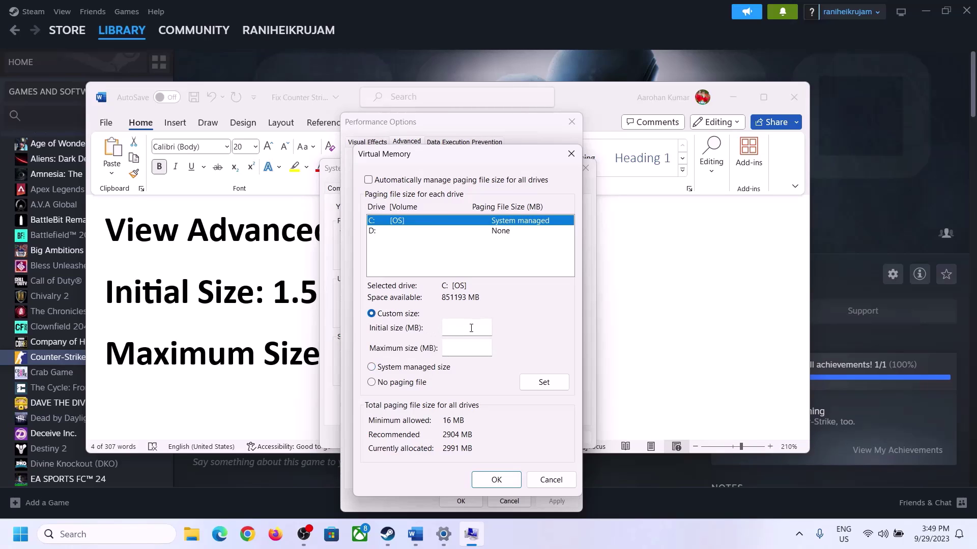
# - Highlight the initial size formula "1.5 x Total Ram" in the document and look up the PC's installed RAM in Windows Settings
pyautogui.click(262, 299)
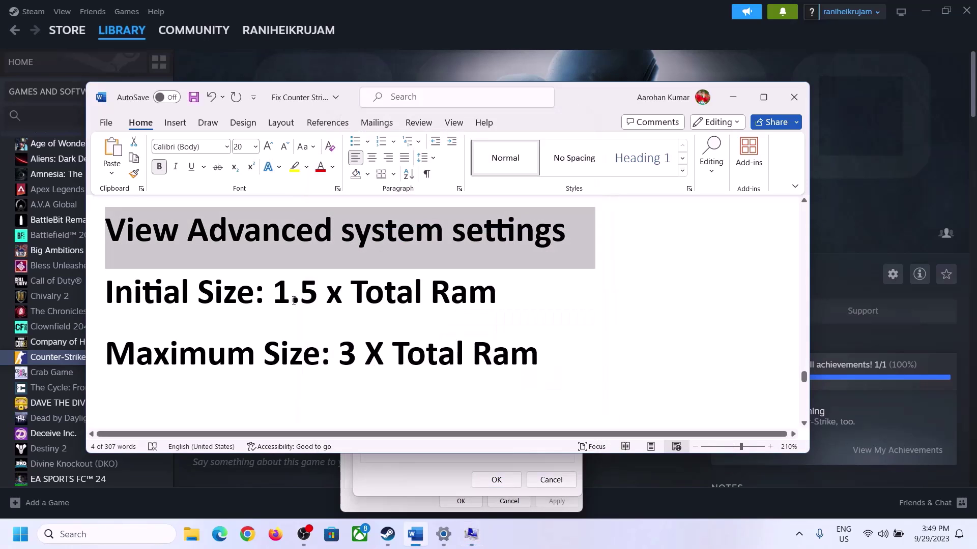
pyautogui.moveTo(273, 295); pyautogui.dragTo(452, 304)
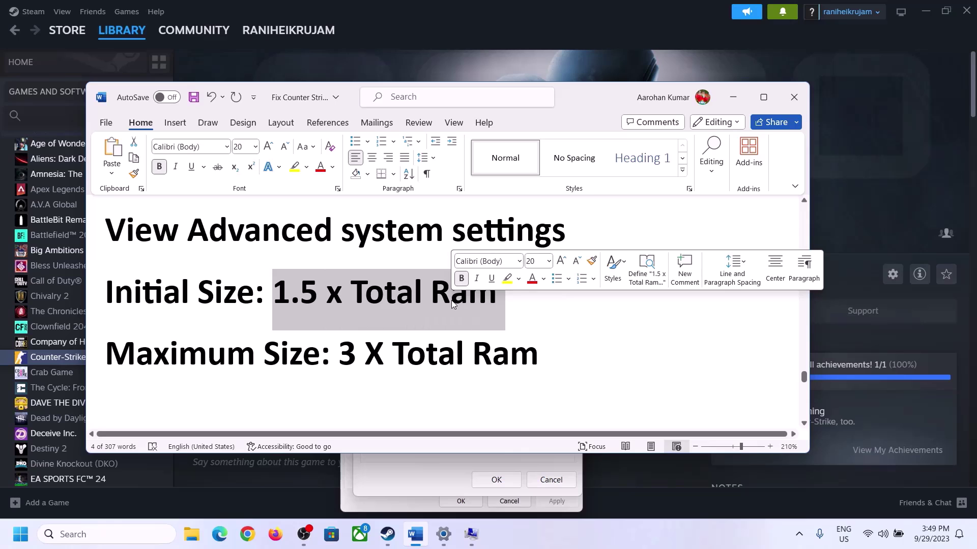
pyautogui.click(444, 535)
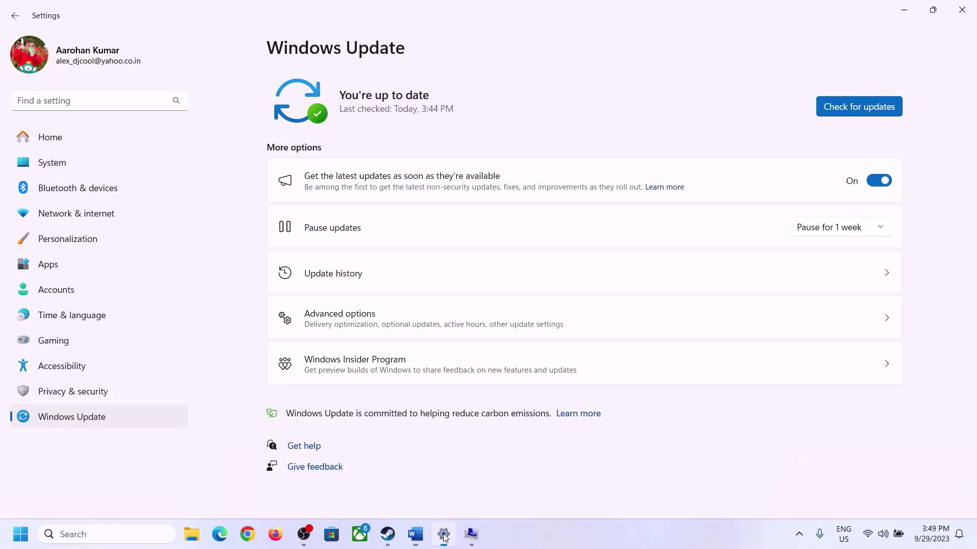
pyautogui.click(44, 168)
pyautogui.scroll(-8, 339, 376)
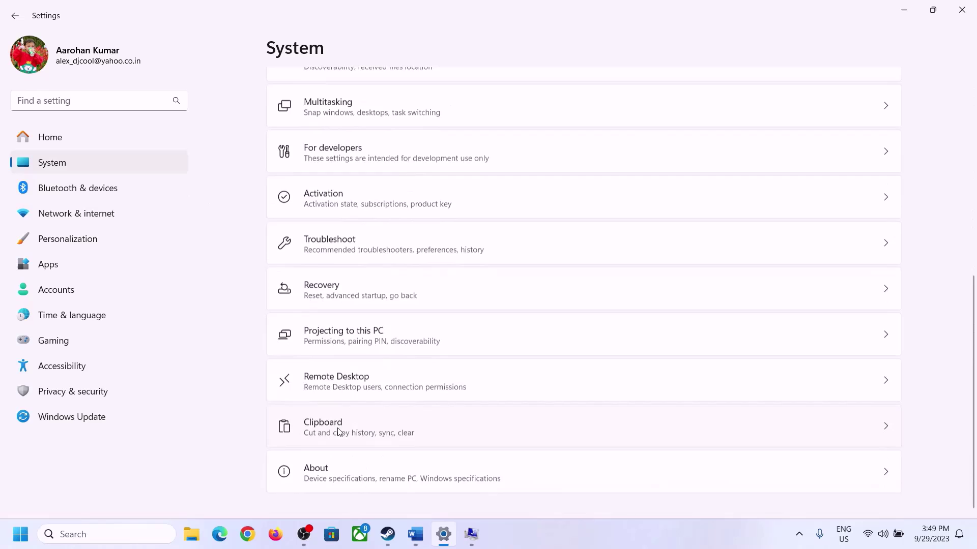
pyautogui.click(322, 478)
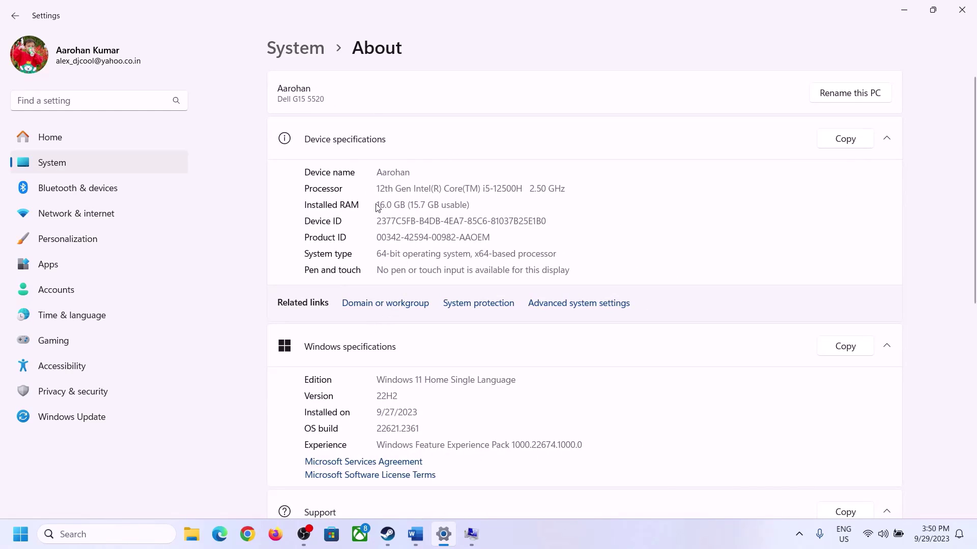
pyautogui.moveTo(384, 203); pyautogui.dragTo(372, 207)
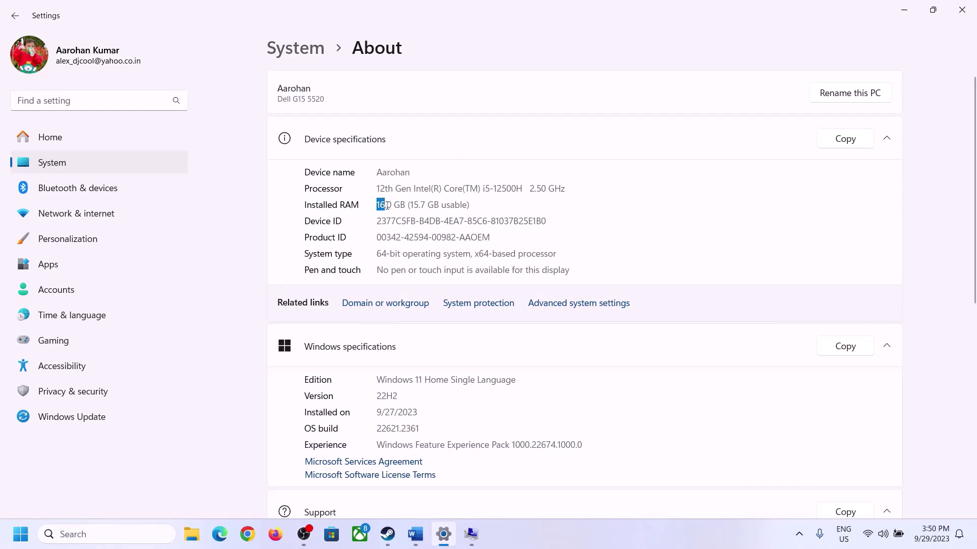